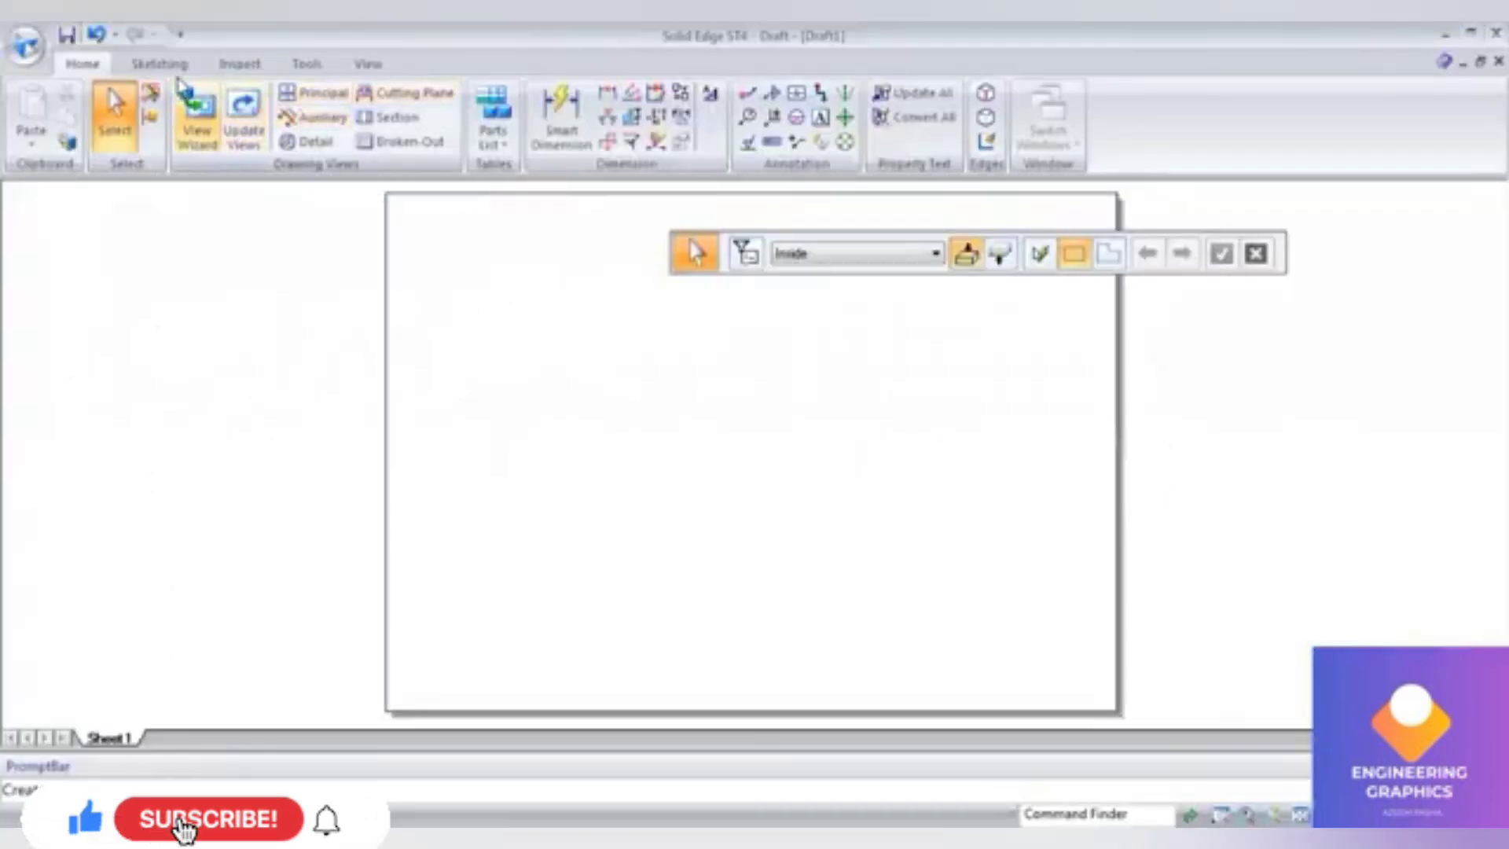
# Step: Draw a thin horizontal reference line about 286 mm long across the middle of the sheet
pyautogui.click(174, 69)
pyautogui.click(103, 93)
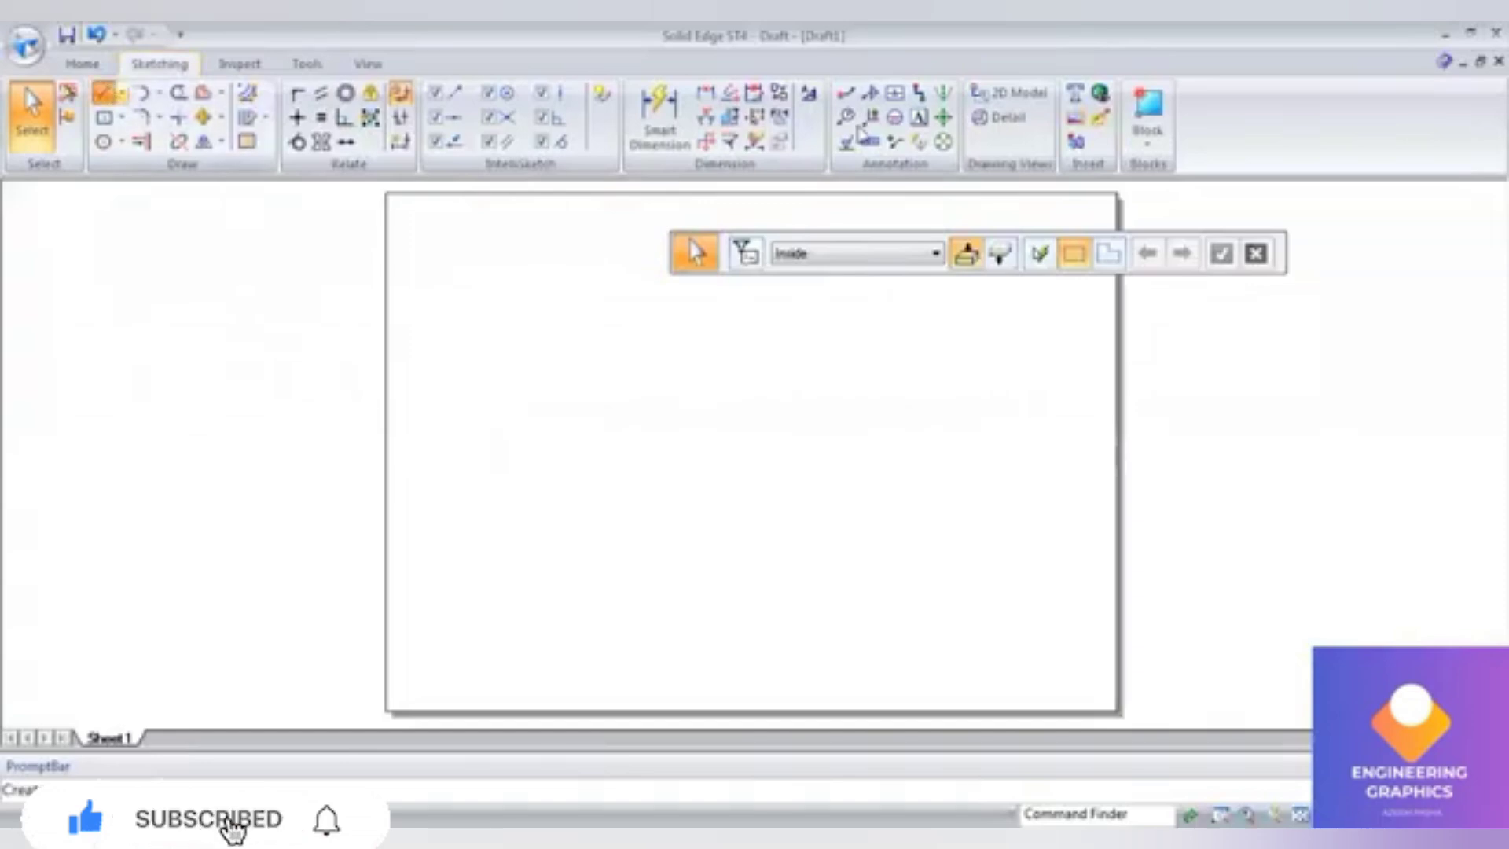
pyautogui.click(954, 259)
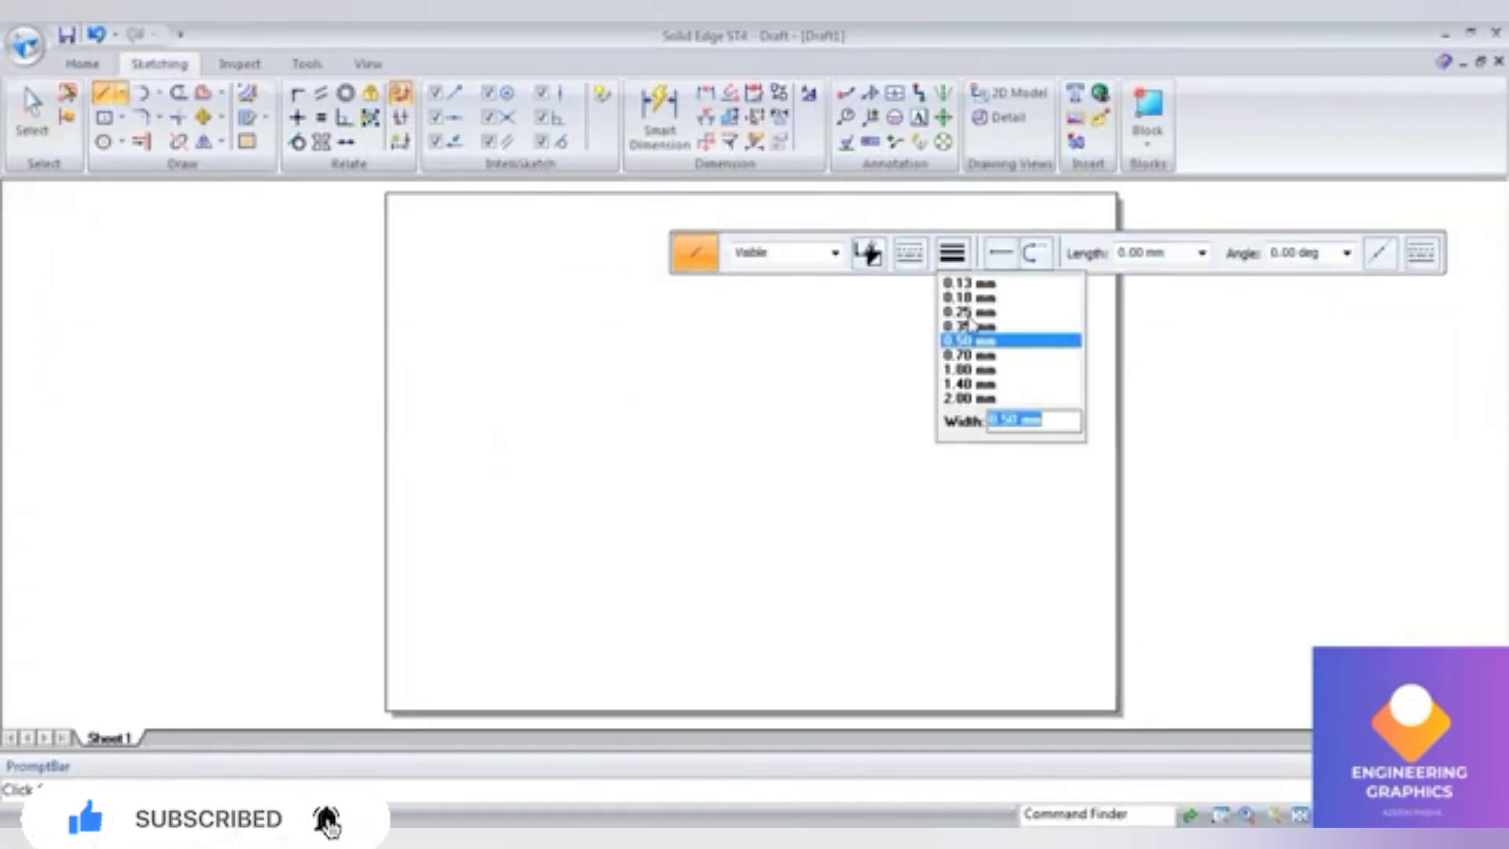
pyautogui.click(971, 323)
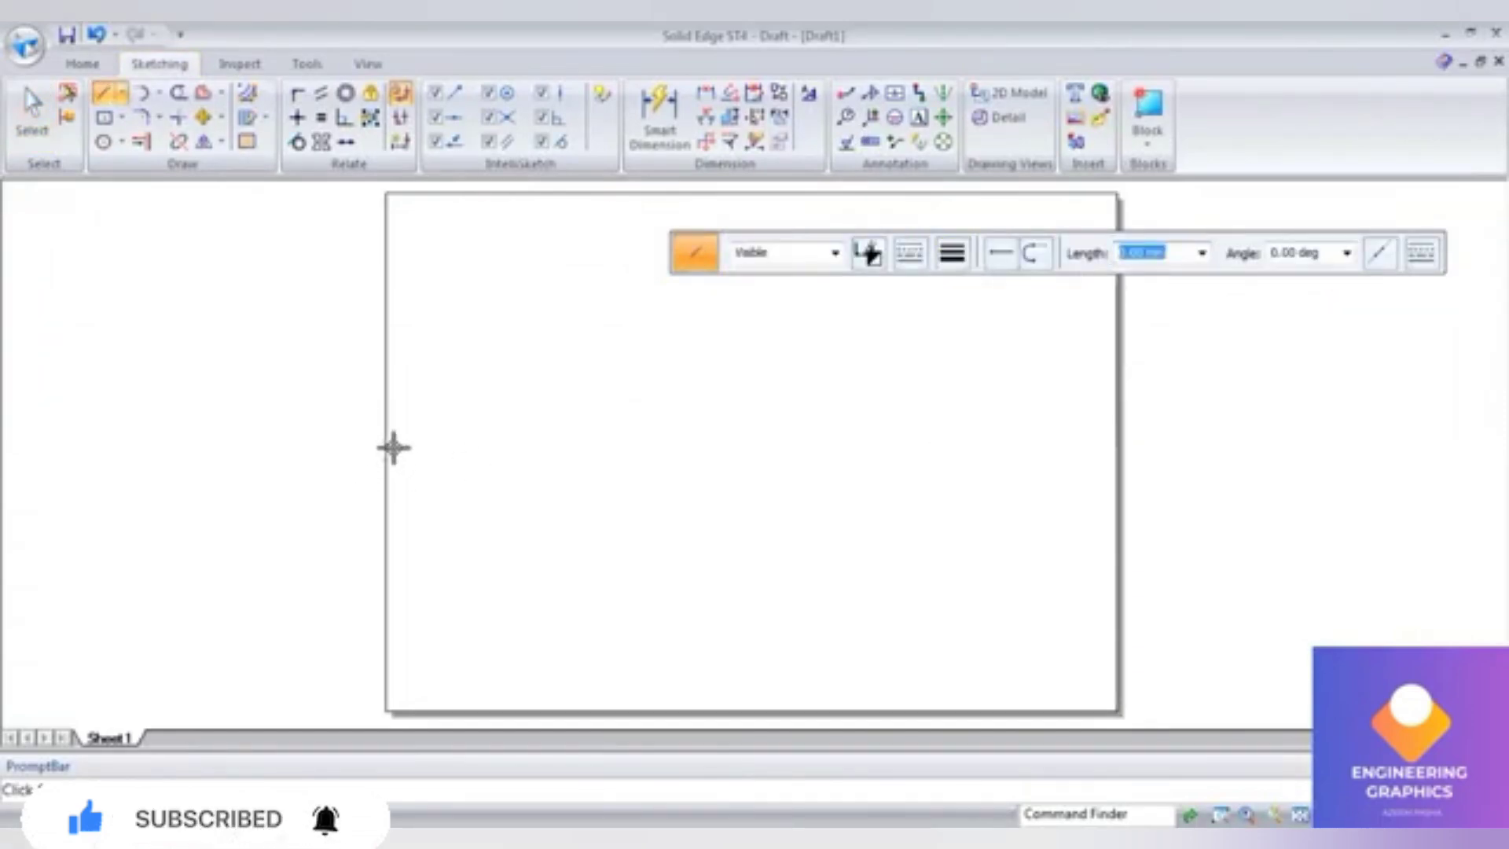
pyautogui.click(395, 446)
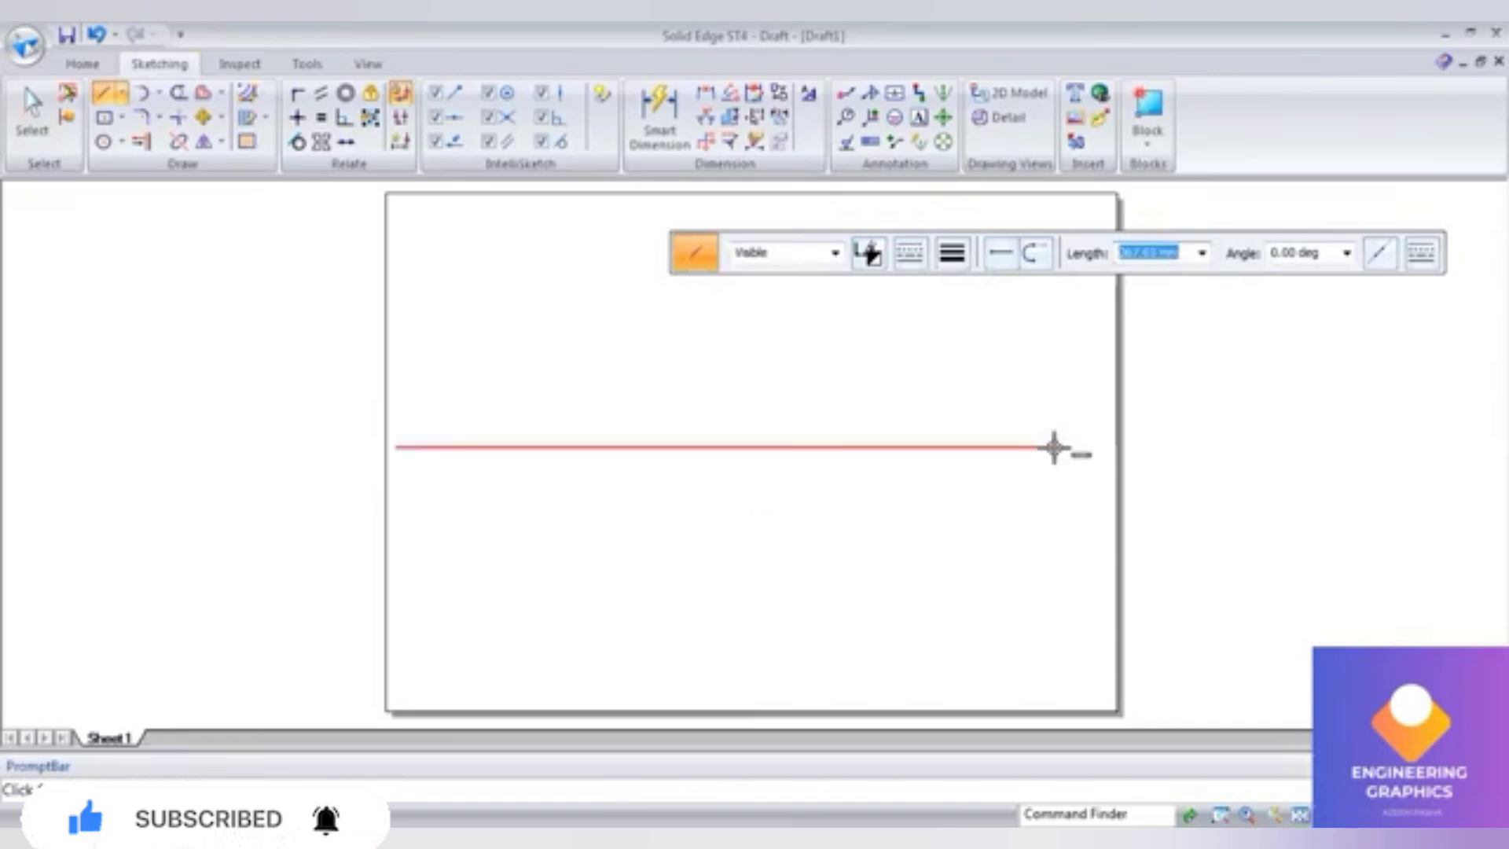
pyautogui.click(1098, 446)
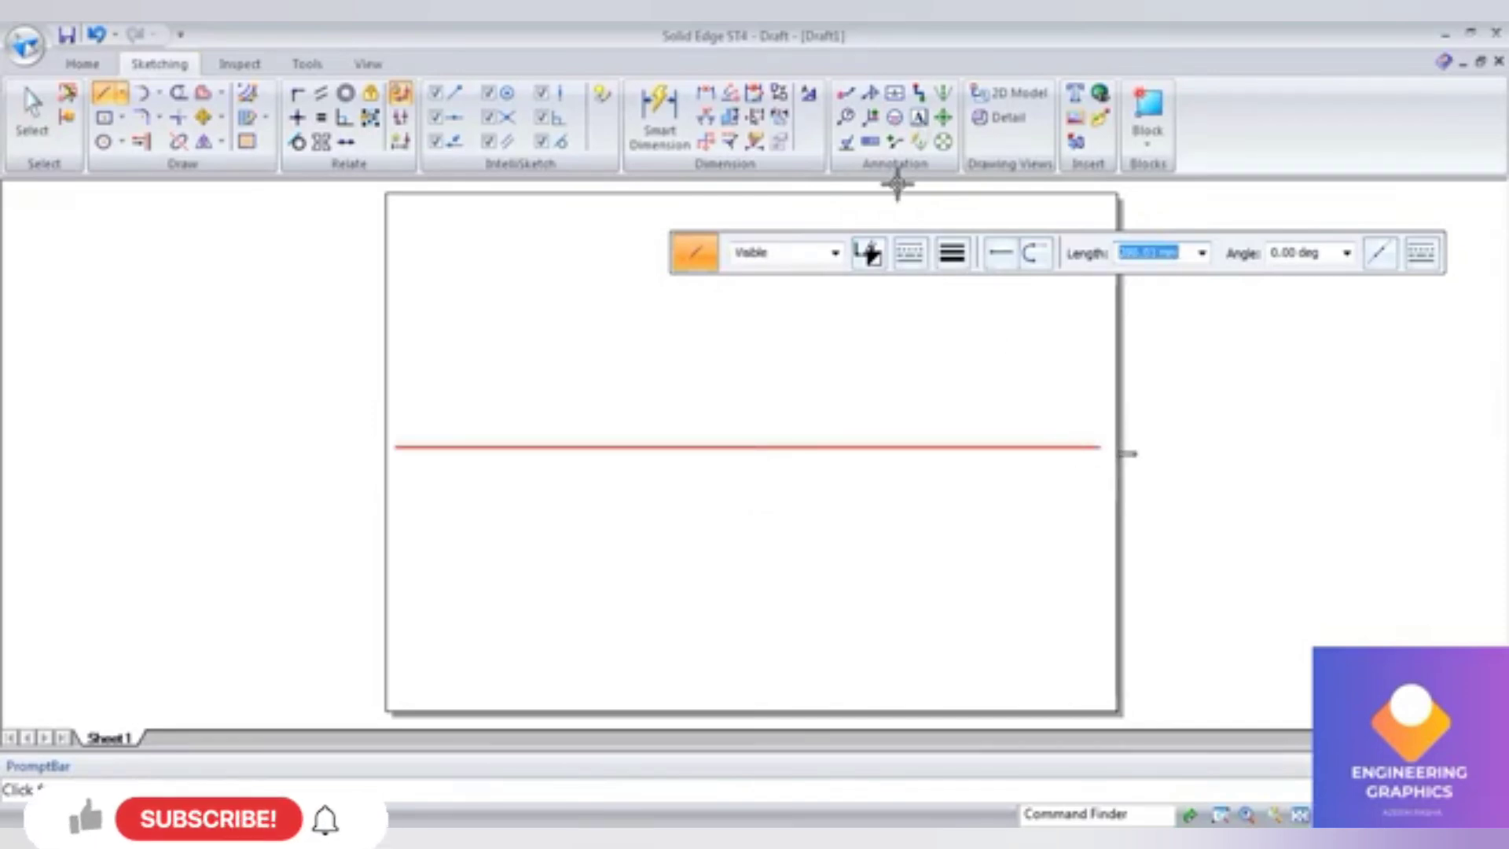
# Step: Label the ends of the reference line x and y in size 5 text, placed just below the line
pyautogui.click(918, 117)
pyautogui.write('5')
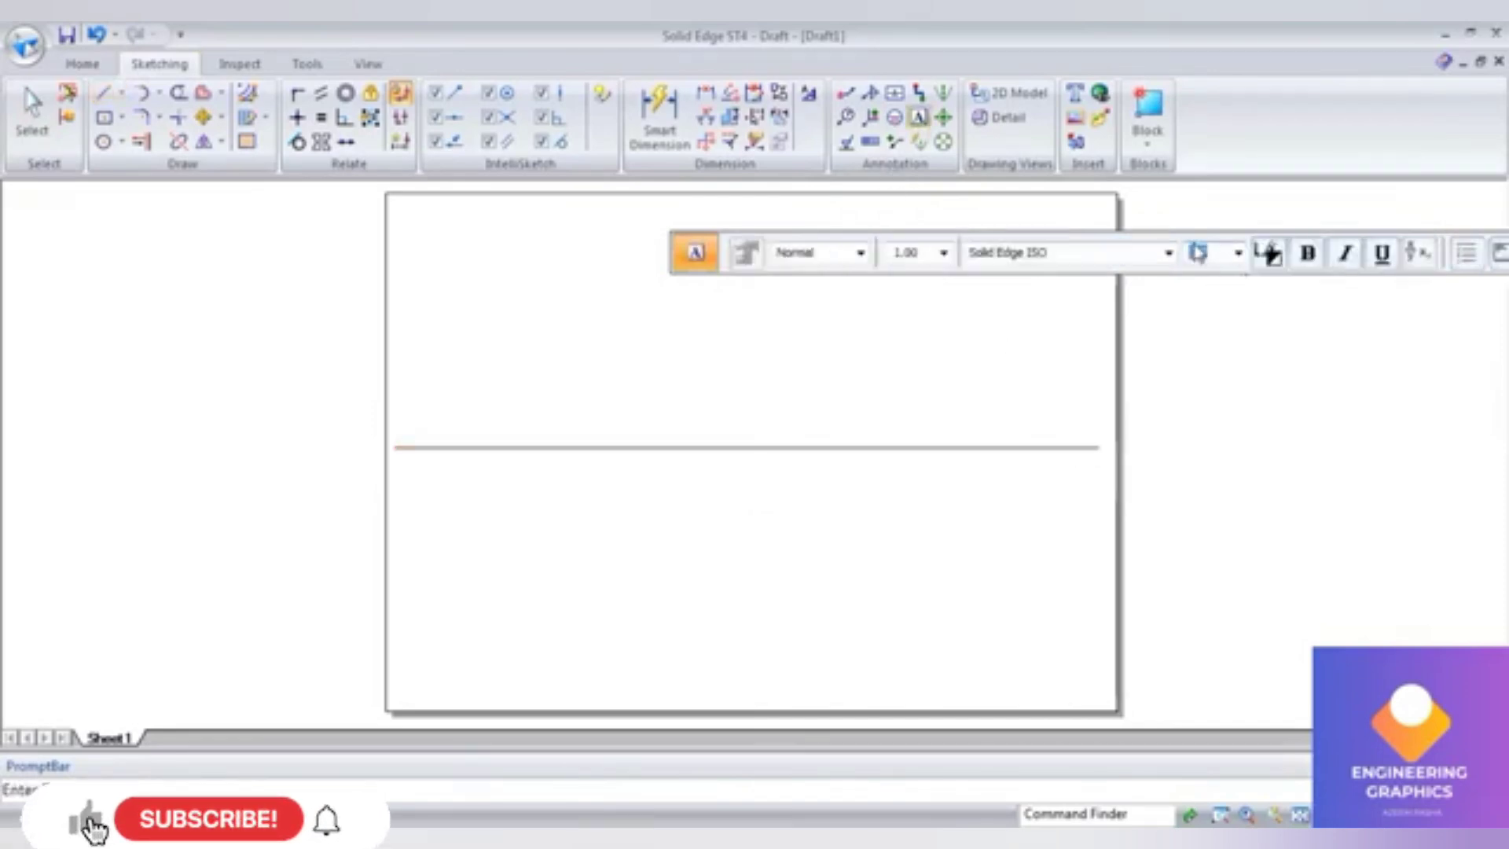
pyautogui.click(399, 463)
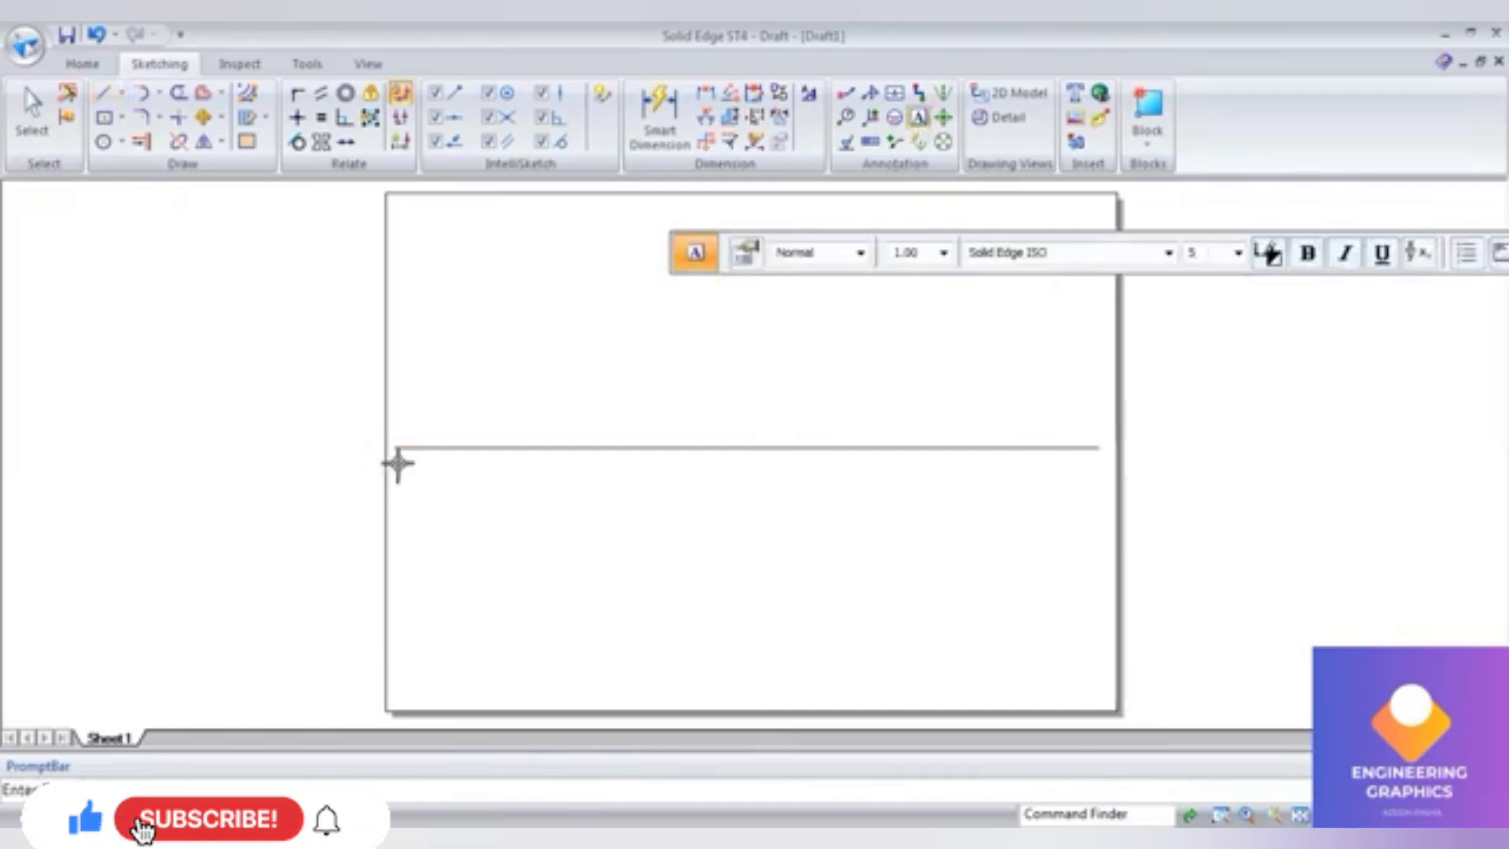
pyautogui.click(1087, 455)
pyautogui.write('y')
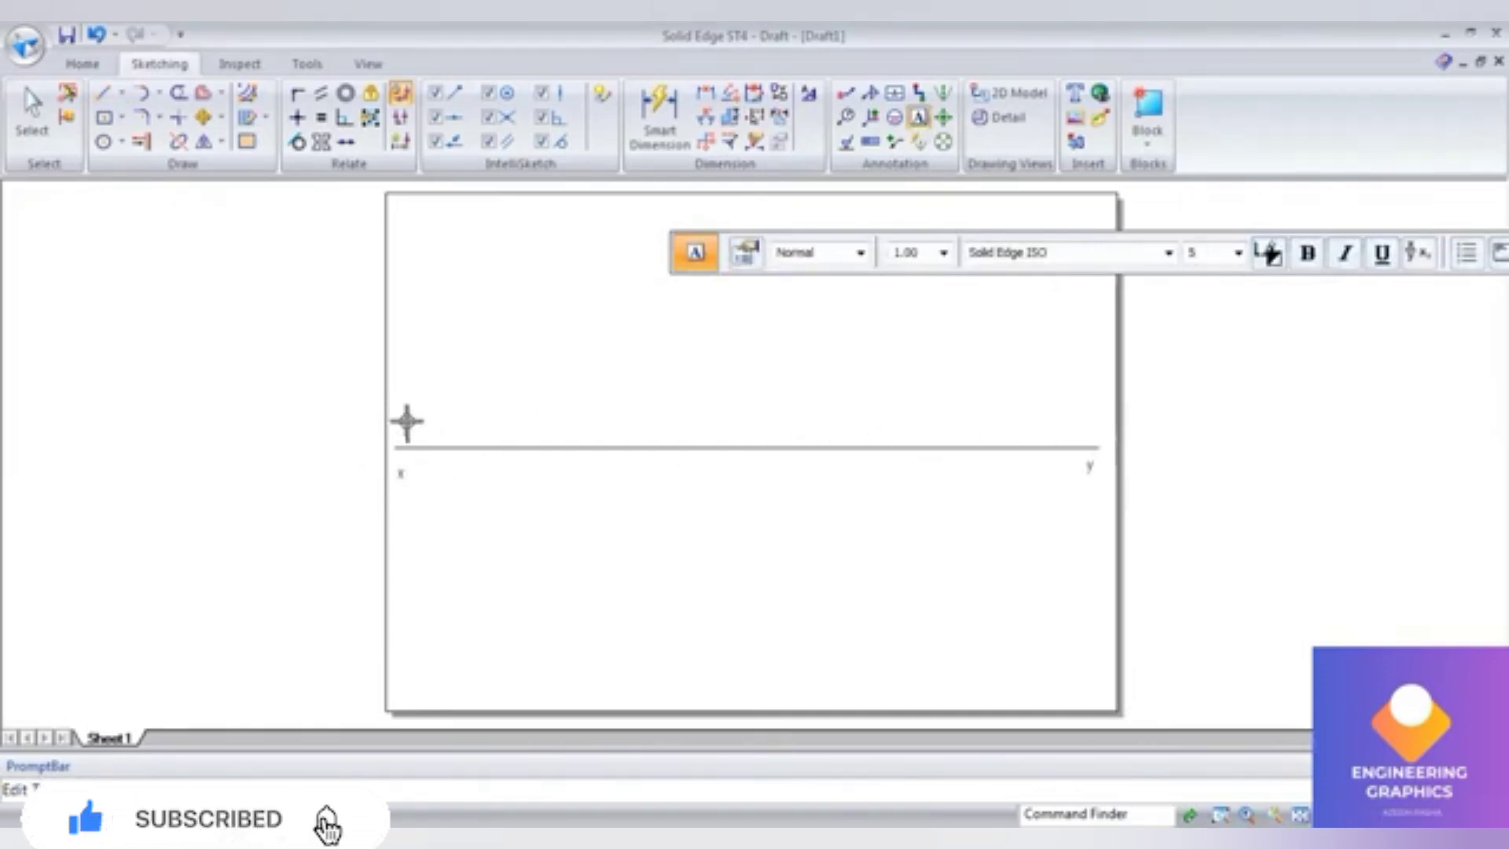
# Step: Add the label vp above the reference line and hp below it near the x end
pyautogui.click(409, 428)
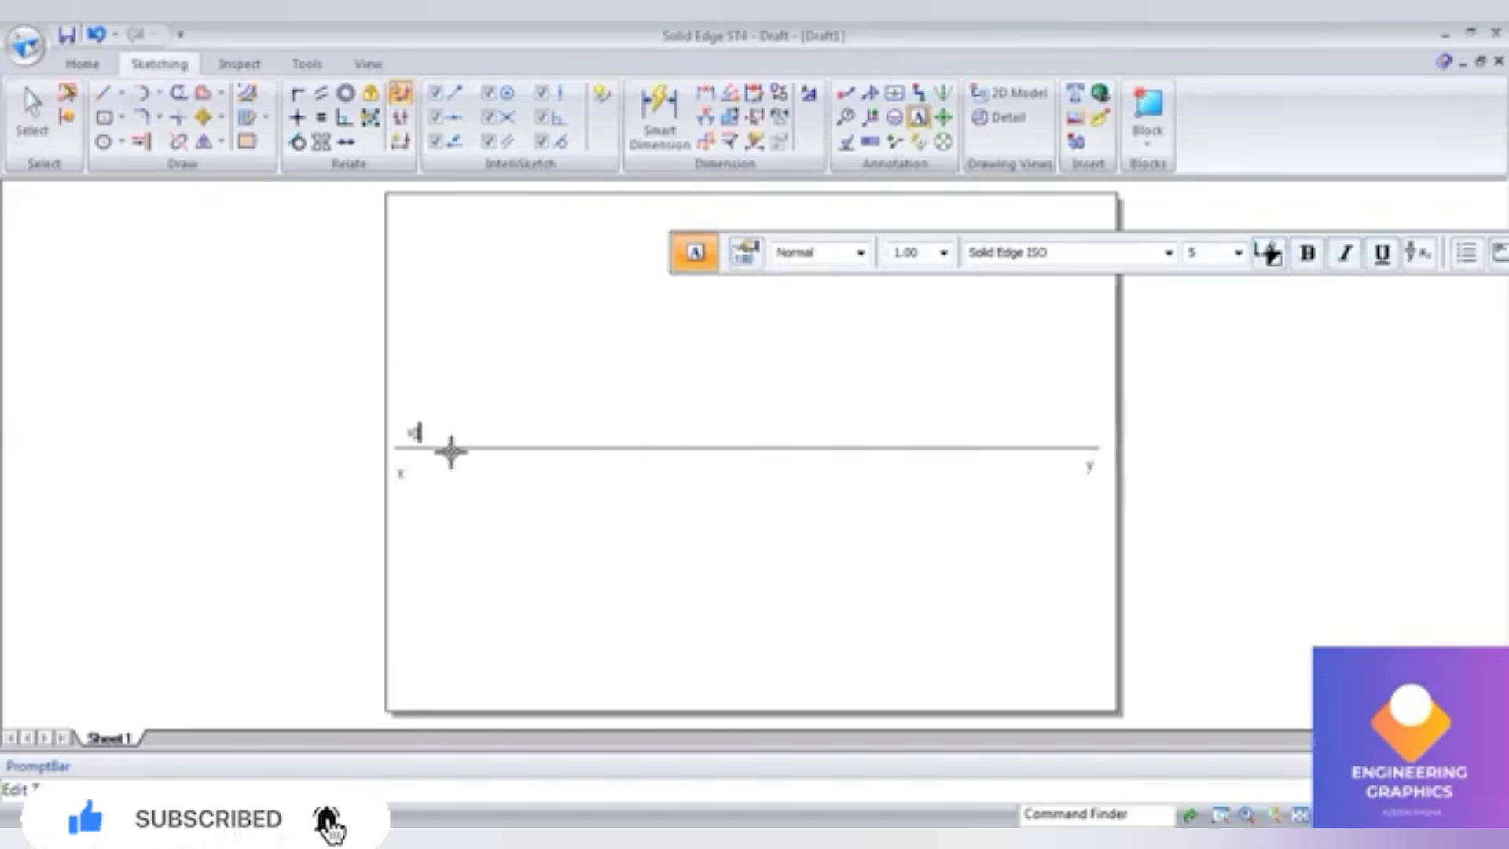
pyautogui.click(406, 454)
pyautogui.write('hp')
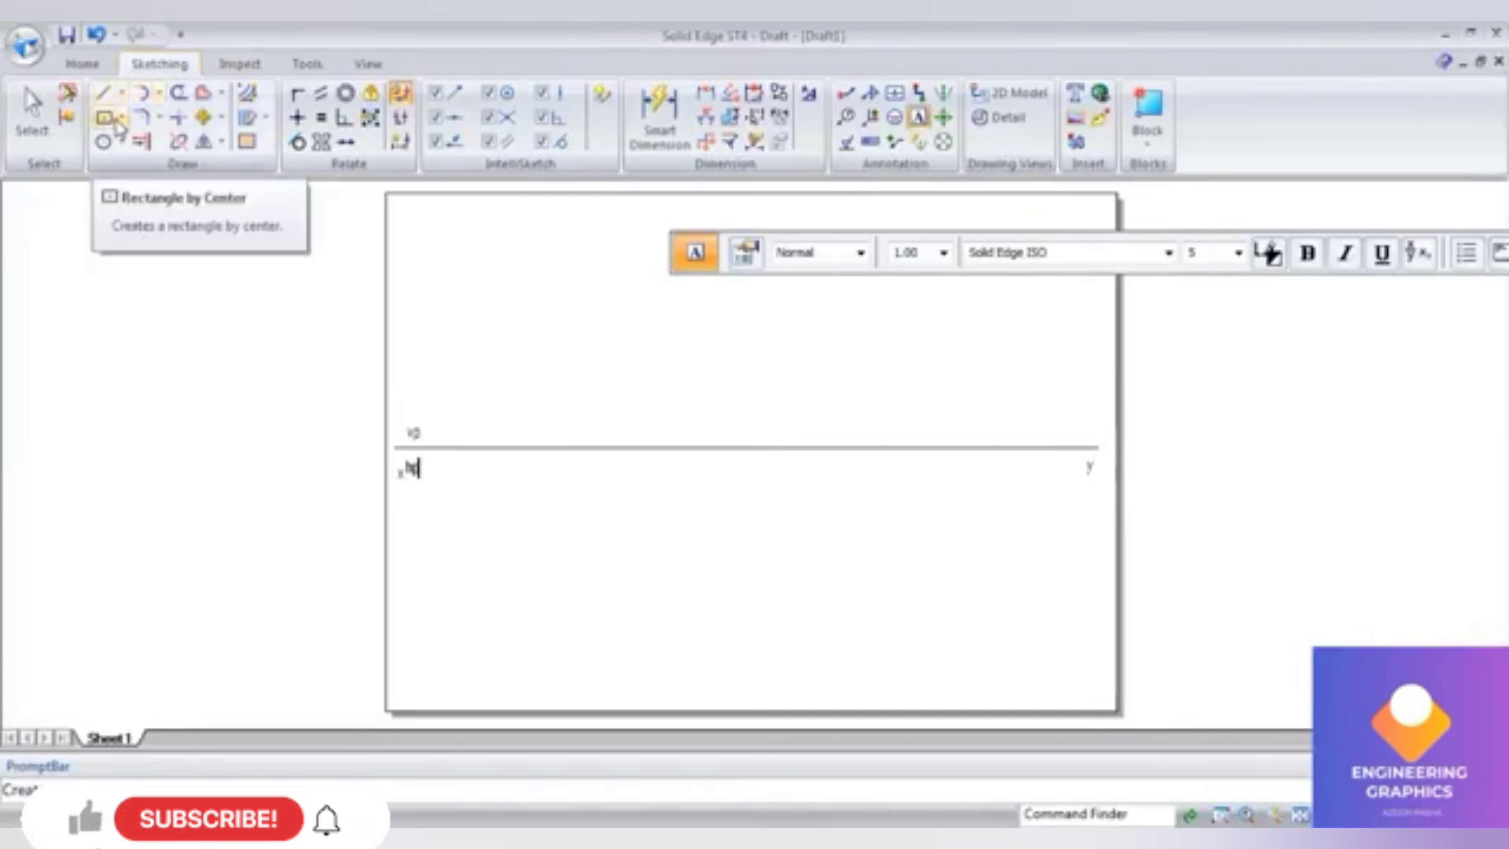
# Step: Draw a five-sided polygon with a 0.50 mm line below the reference line near x, with one side vertical
pyautogui.click(120, 120)
pyautogui.click(138, 226)
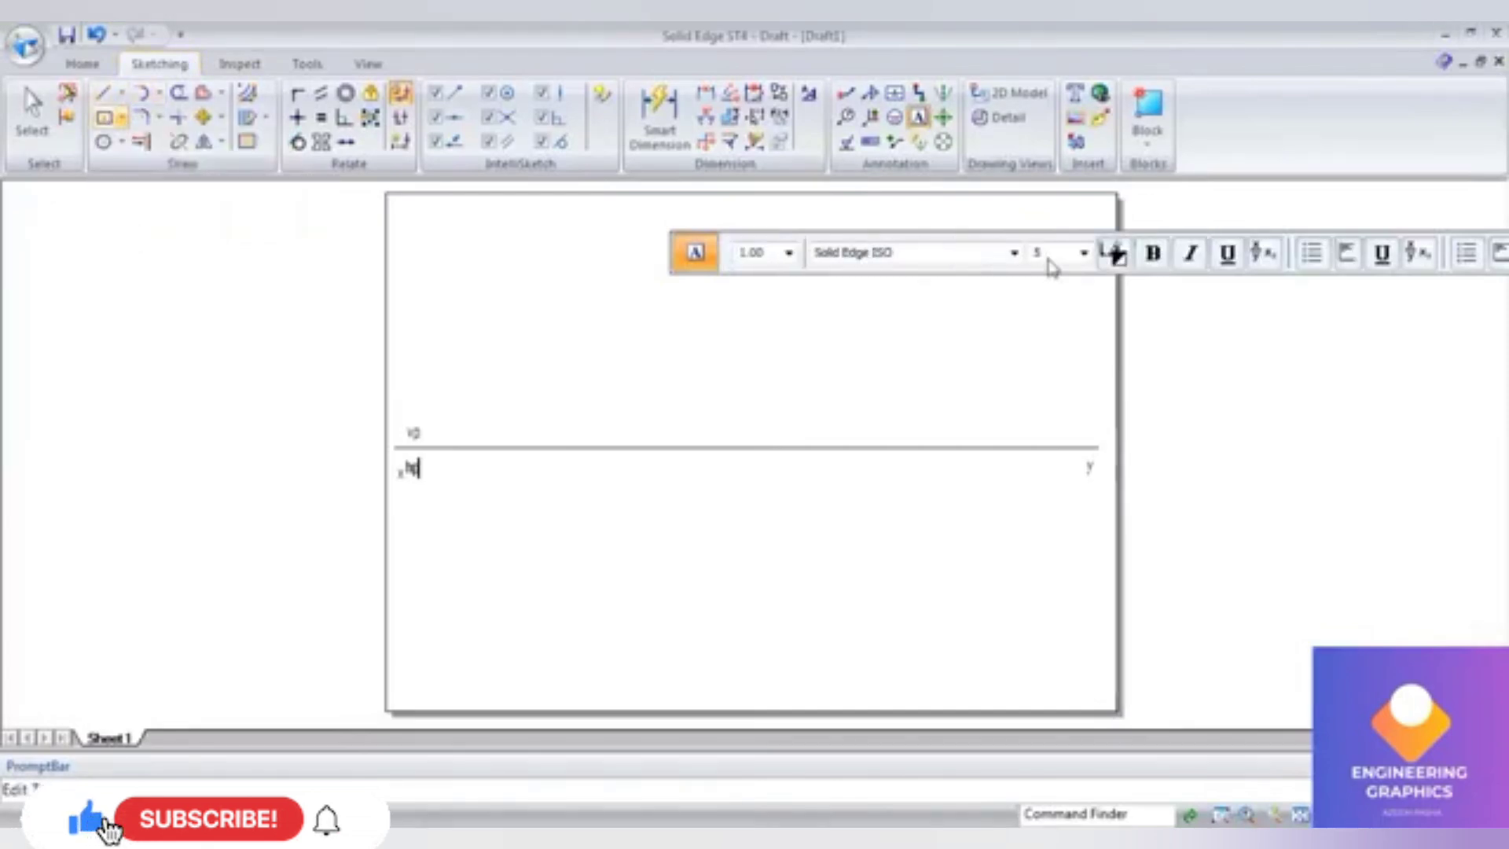
pyautogui.click(951, 252)
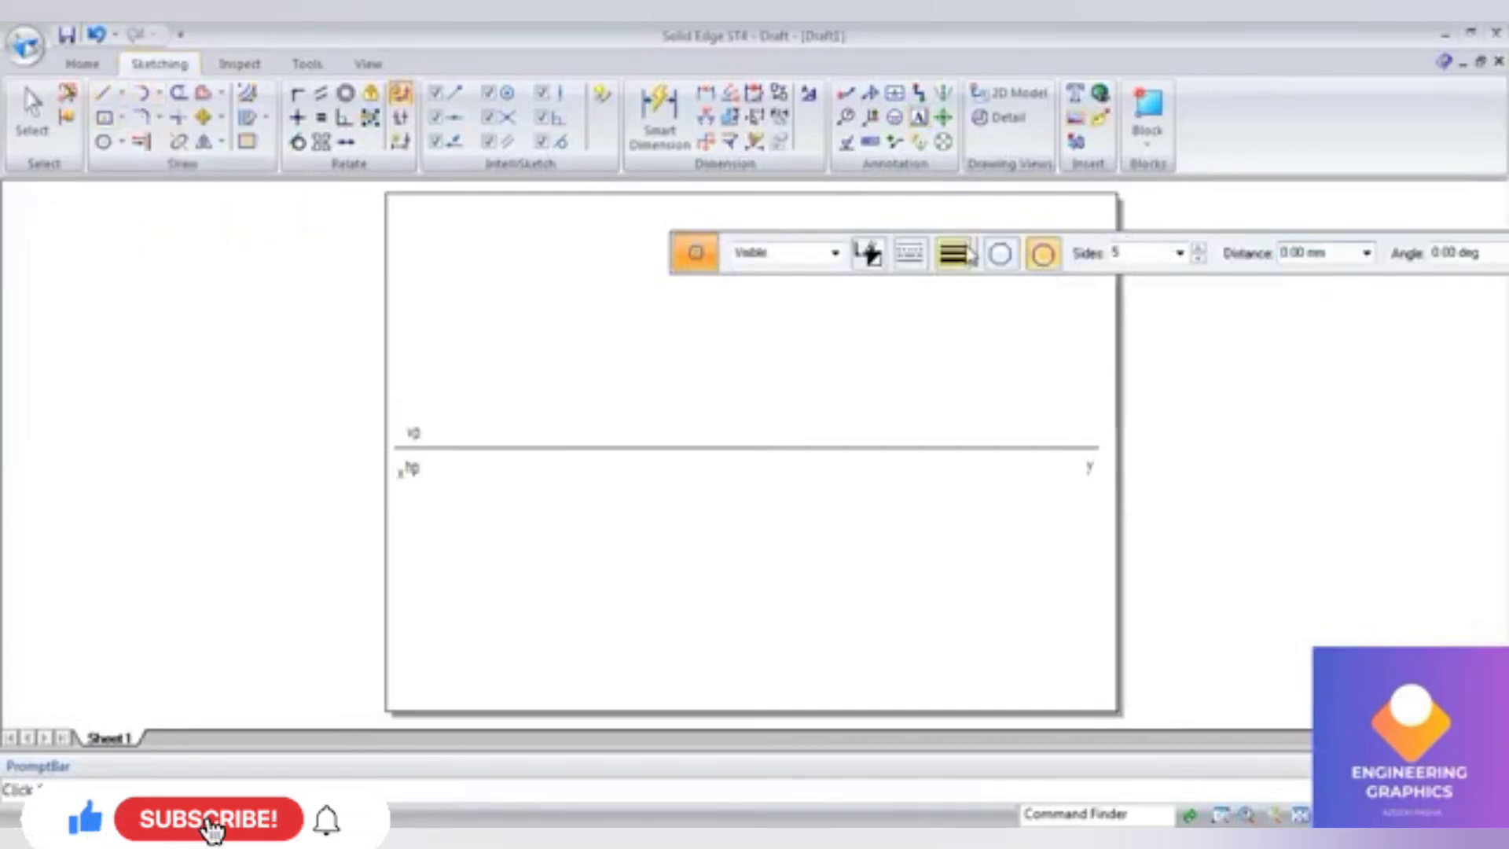
pyautogui.click(958, 343)
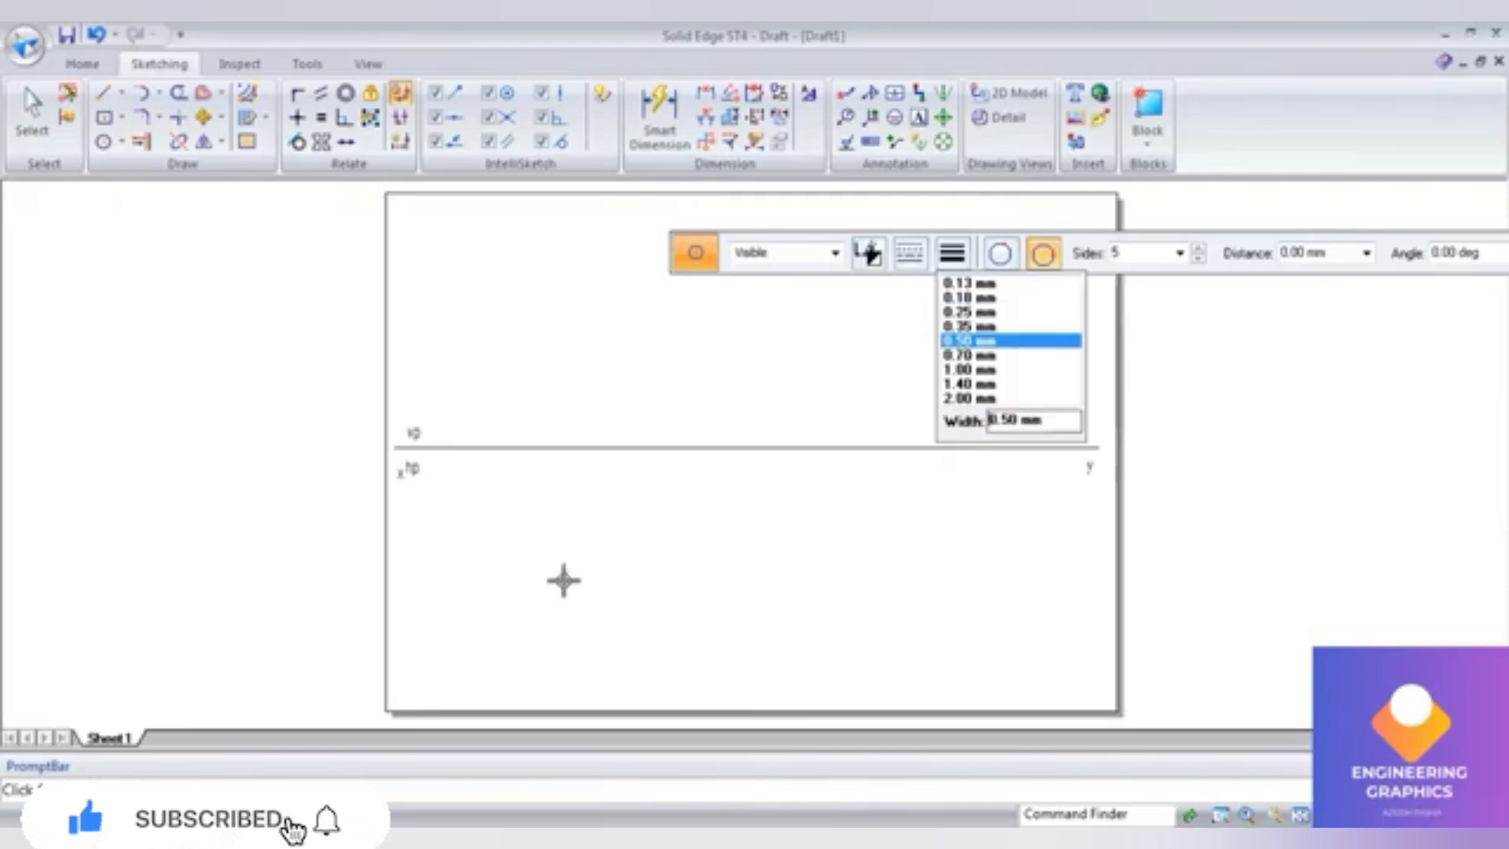
pyautogui.click(548, 555)
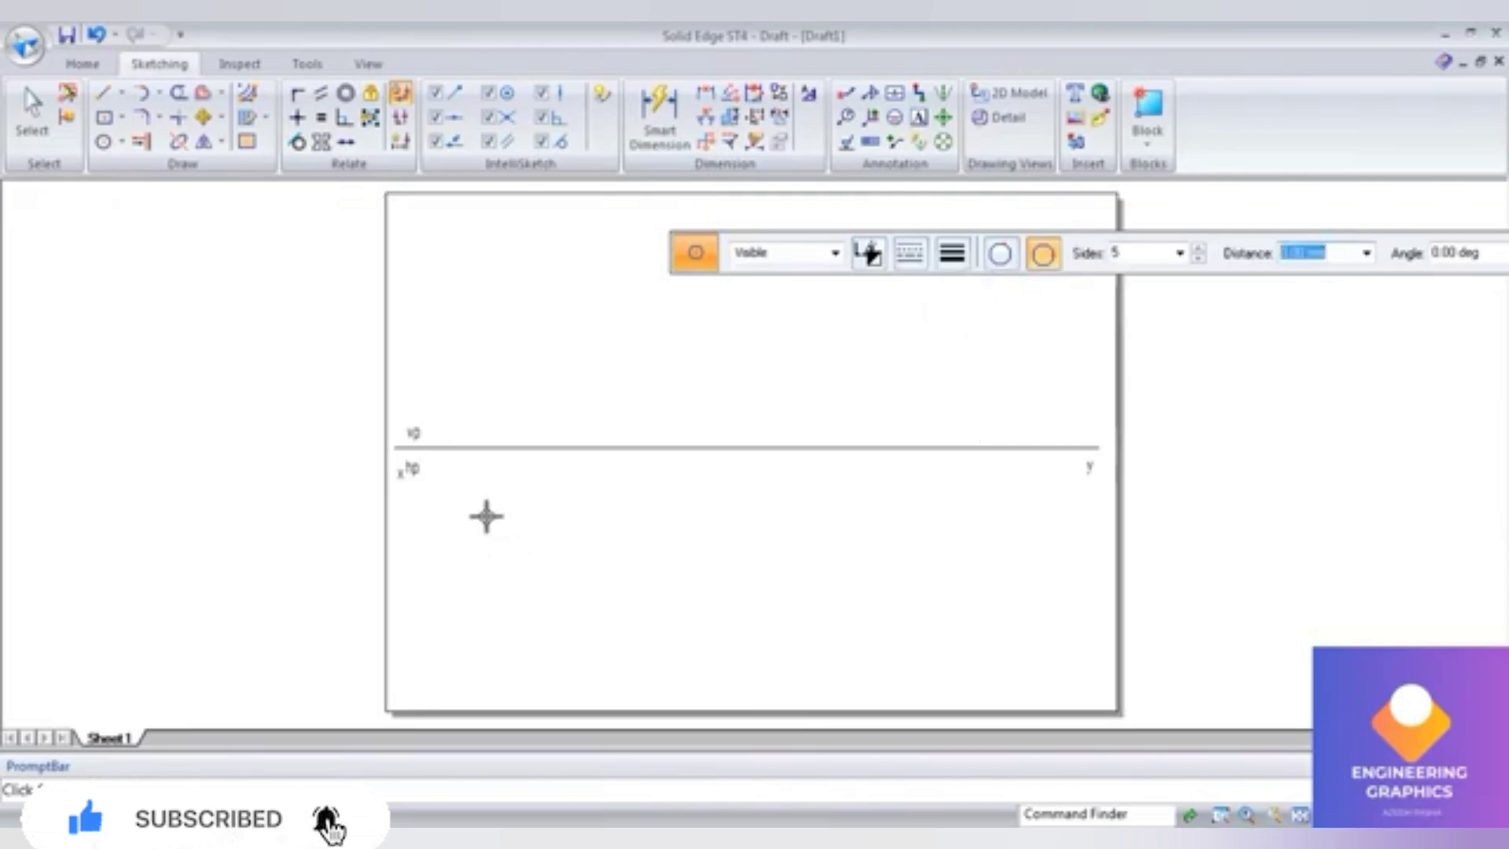
pyautogui.click(509, 553)
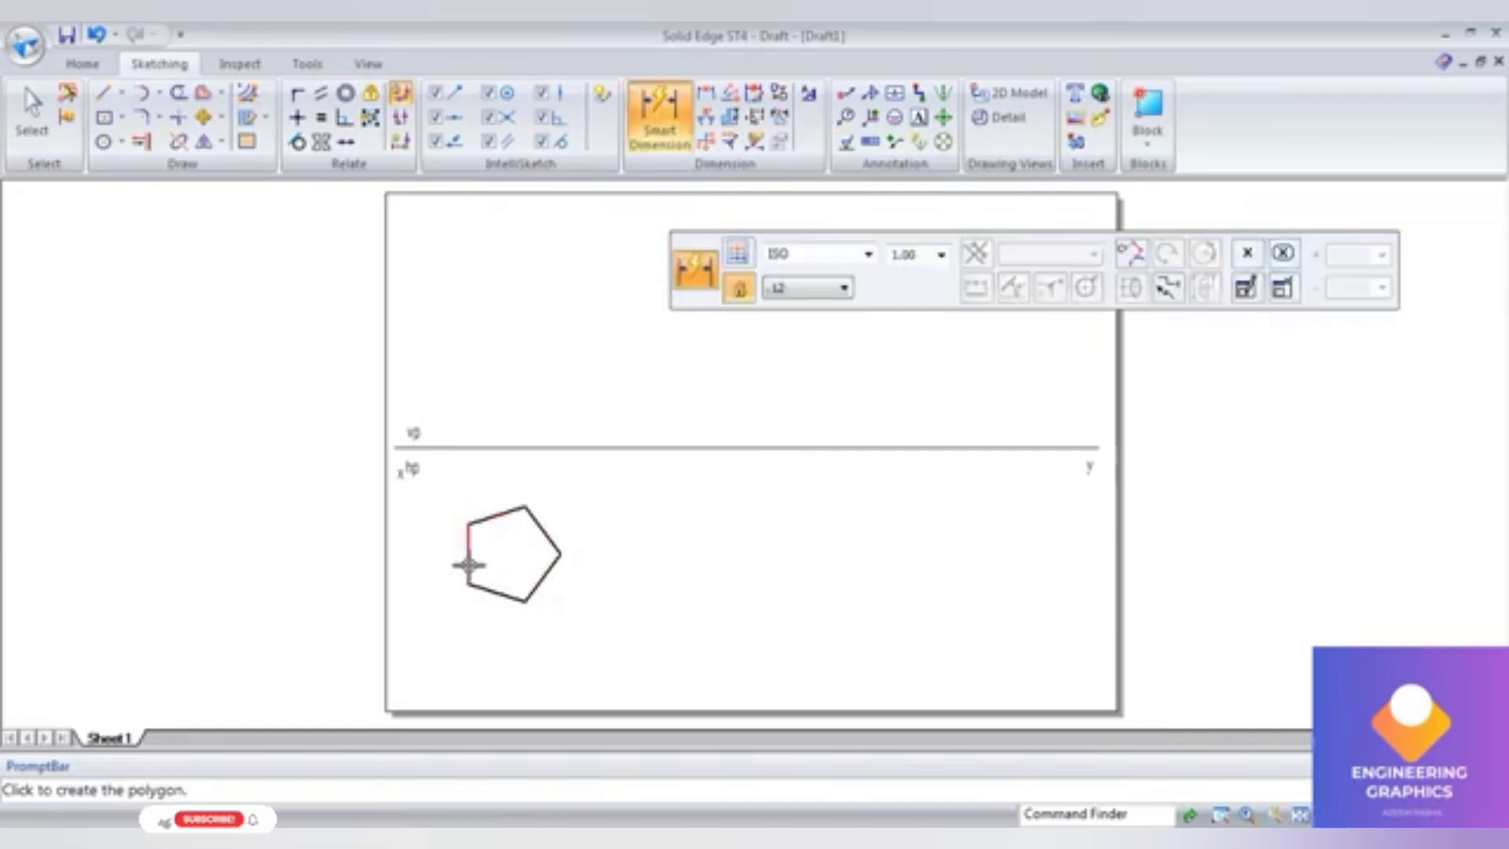
# Step: Dimension the pentagon's vertical side and set its length to 25 mm
pyautogui.click(468, 563)
pyautogui.click(454, 560)
pyautogui.write('25')
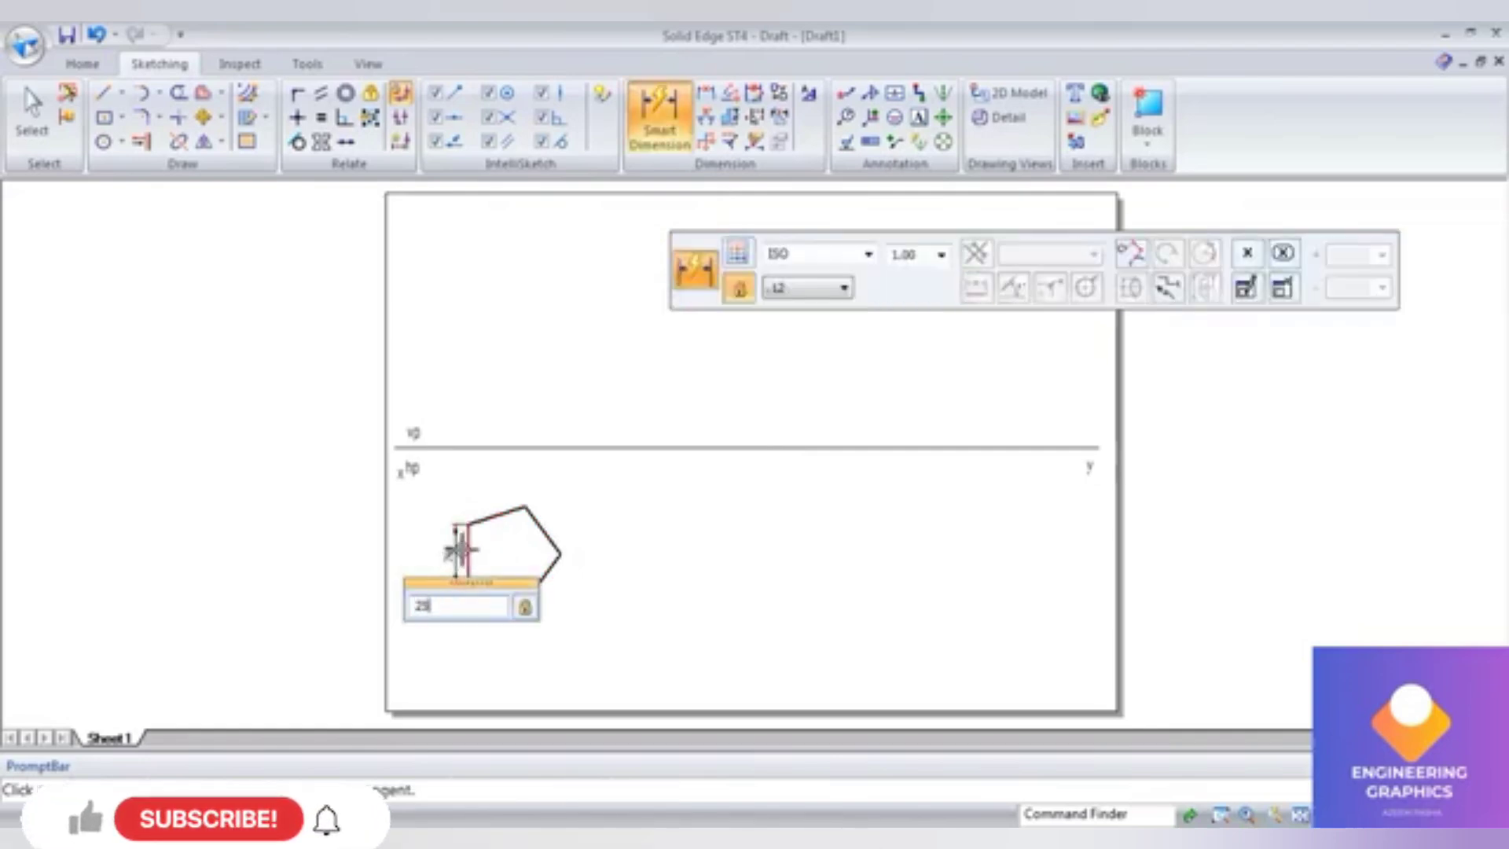
pyautogui.press('Return')
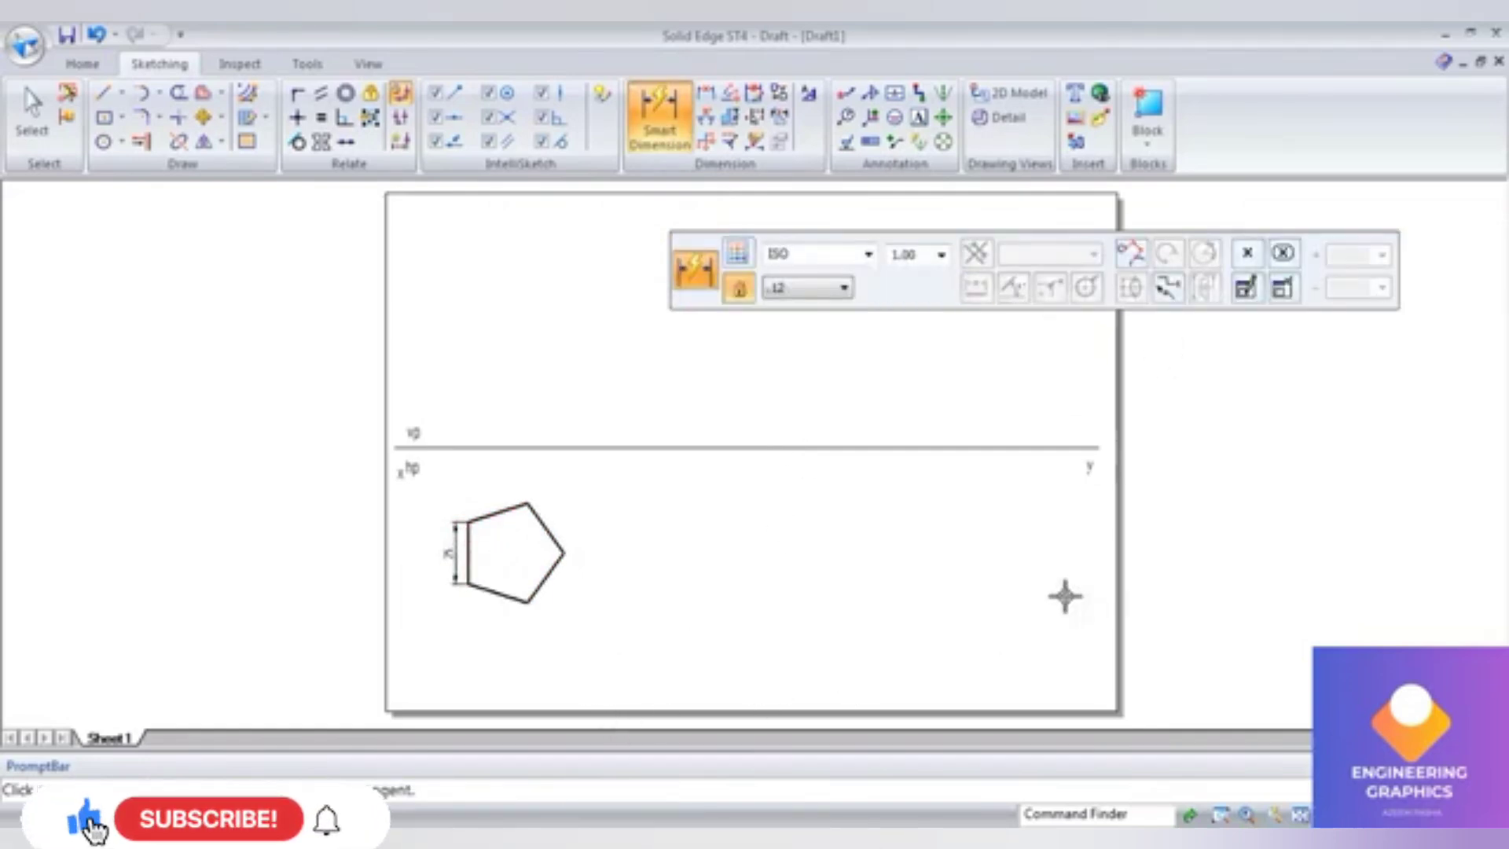
# Step: Check Problem 25 in Adobe Acrobat Reader, and label the pentagon's corners a, b, c, d and e counterclockwise from the upper end of the vertical side
pyautogui.hotkey('alt', 'Tab')
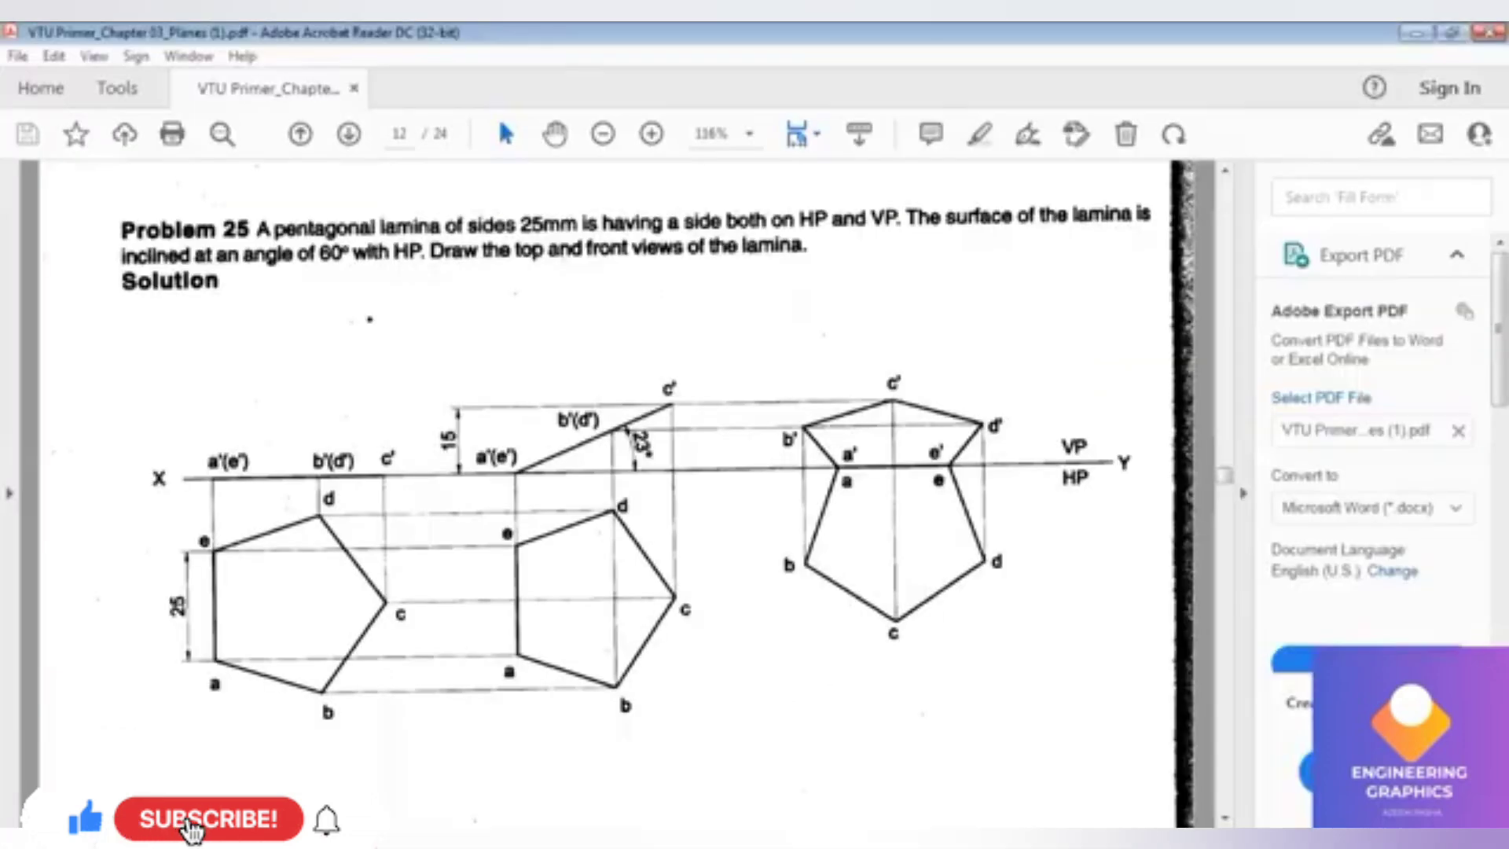
pyautogui.hotkey('alt', 'Tab')
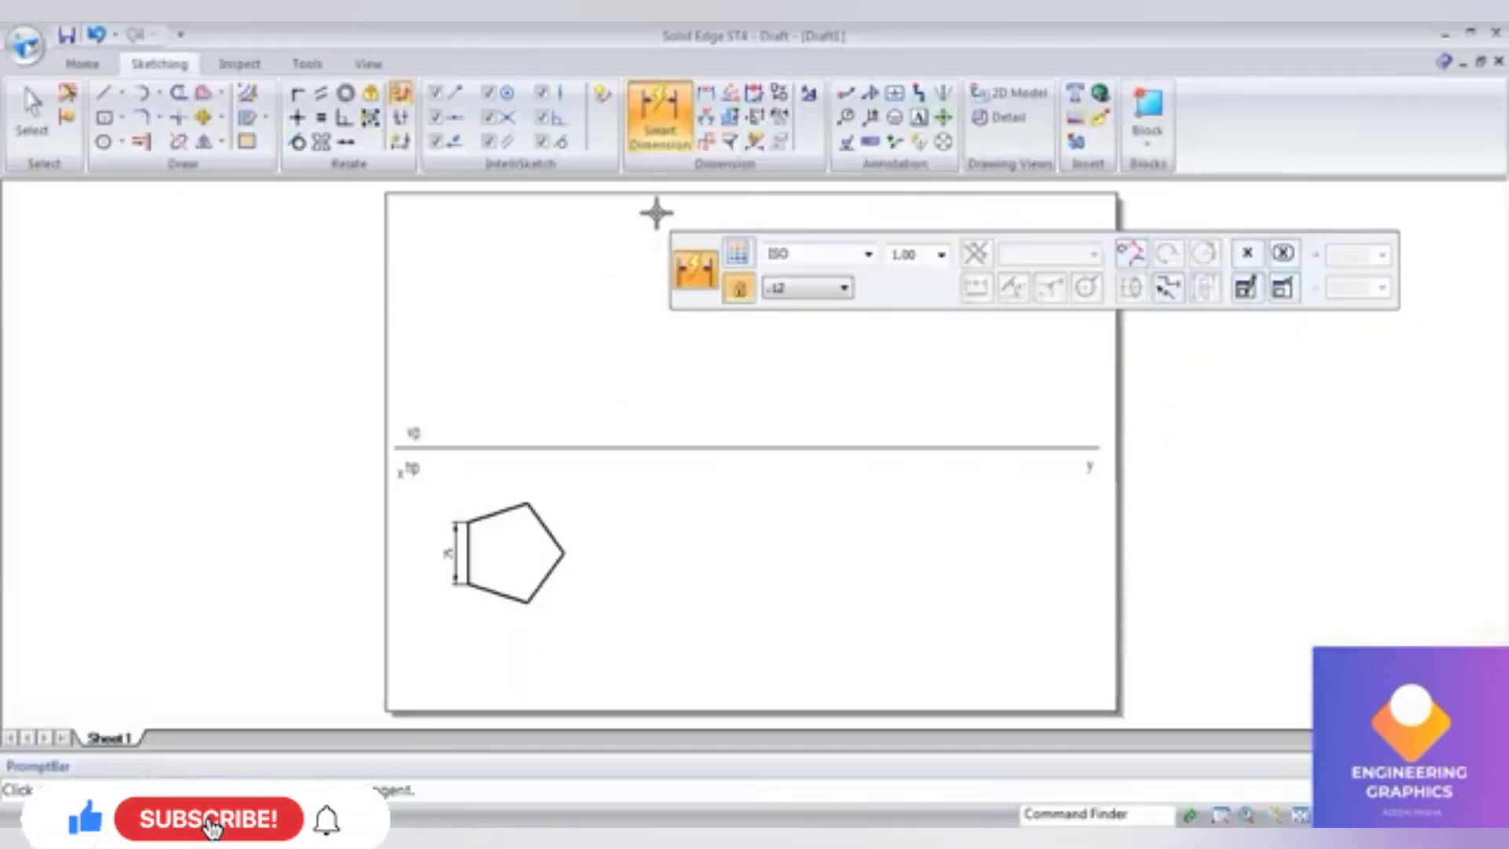
pyautogui.click(919, 119)
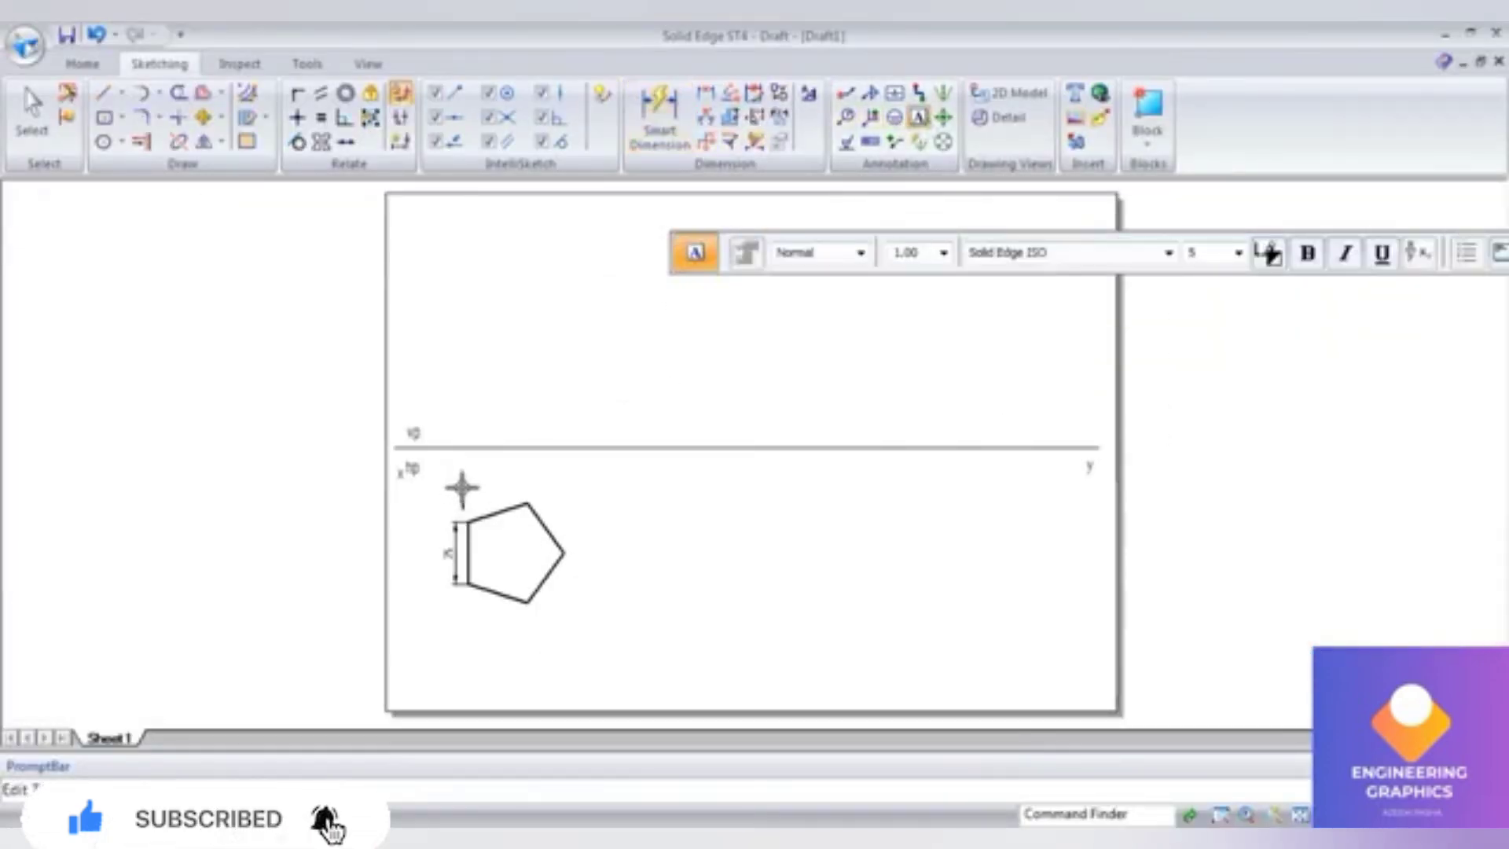
pyautogui.click(462, 488)
pyautogui.write('a')
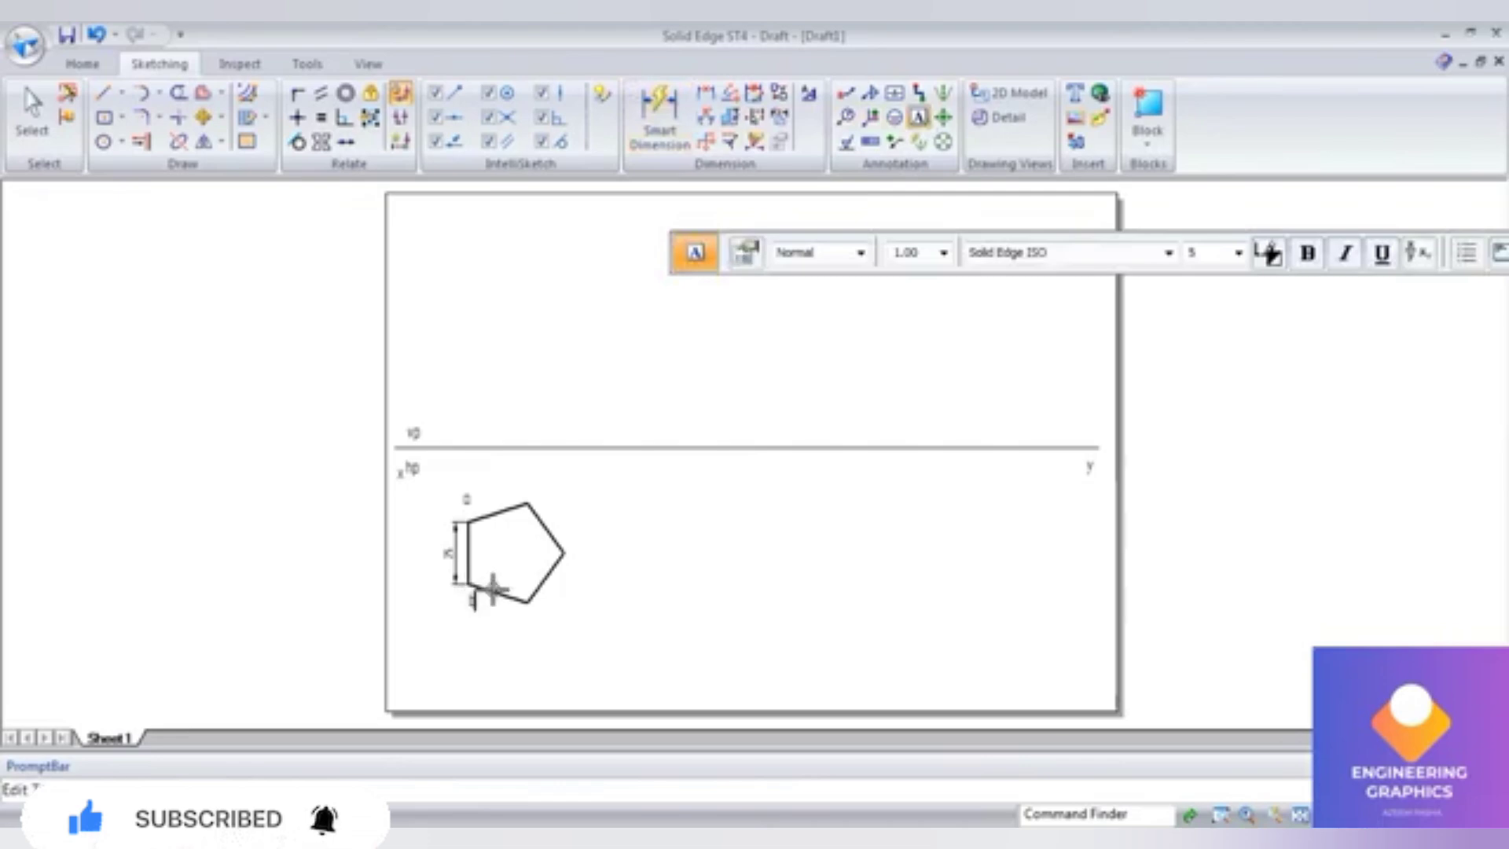
pyautogui.write('c')
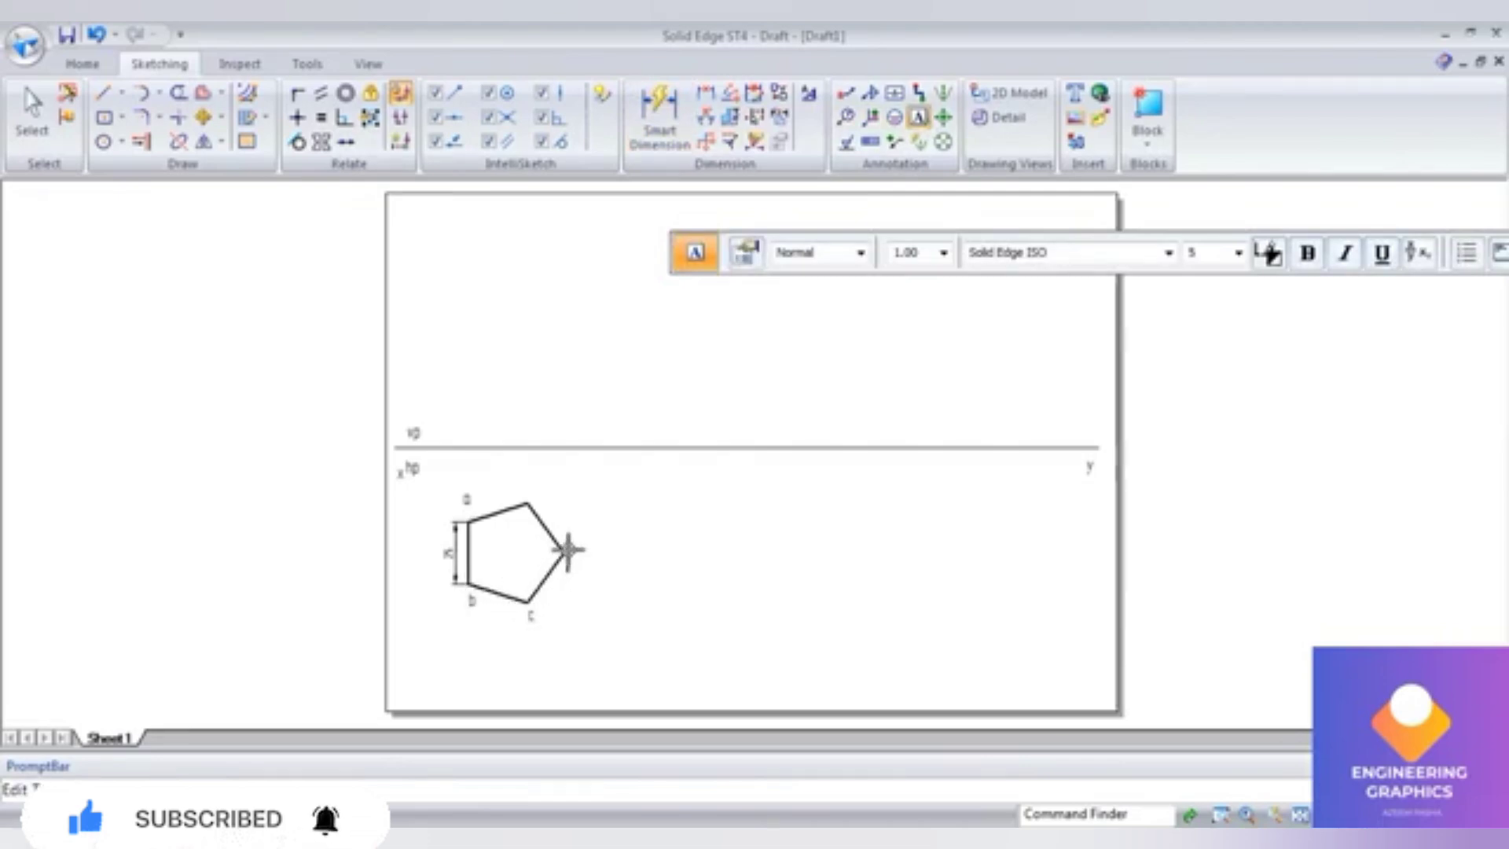
pyautogui.click(568, 549)
pyautogui.write('d')
pyautogui.click(539, 491)
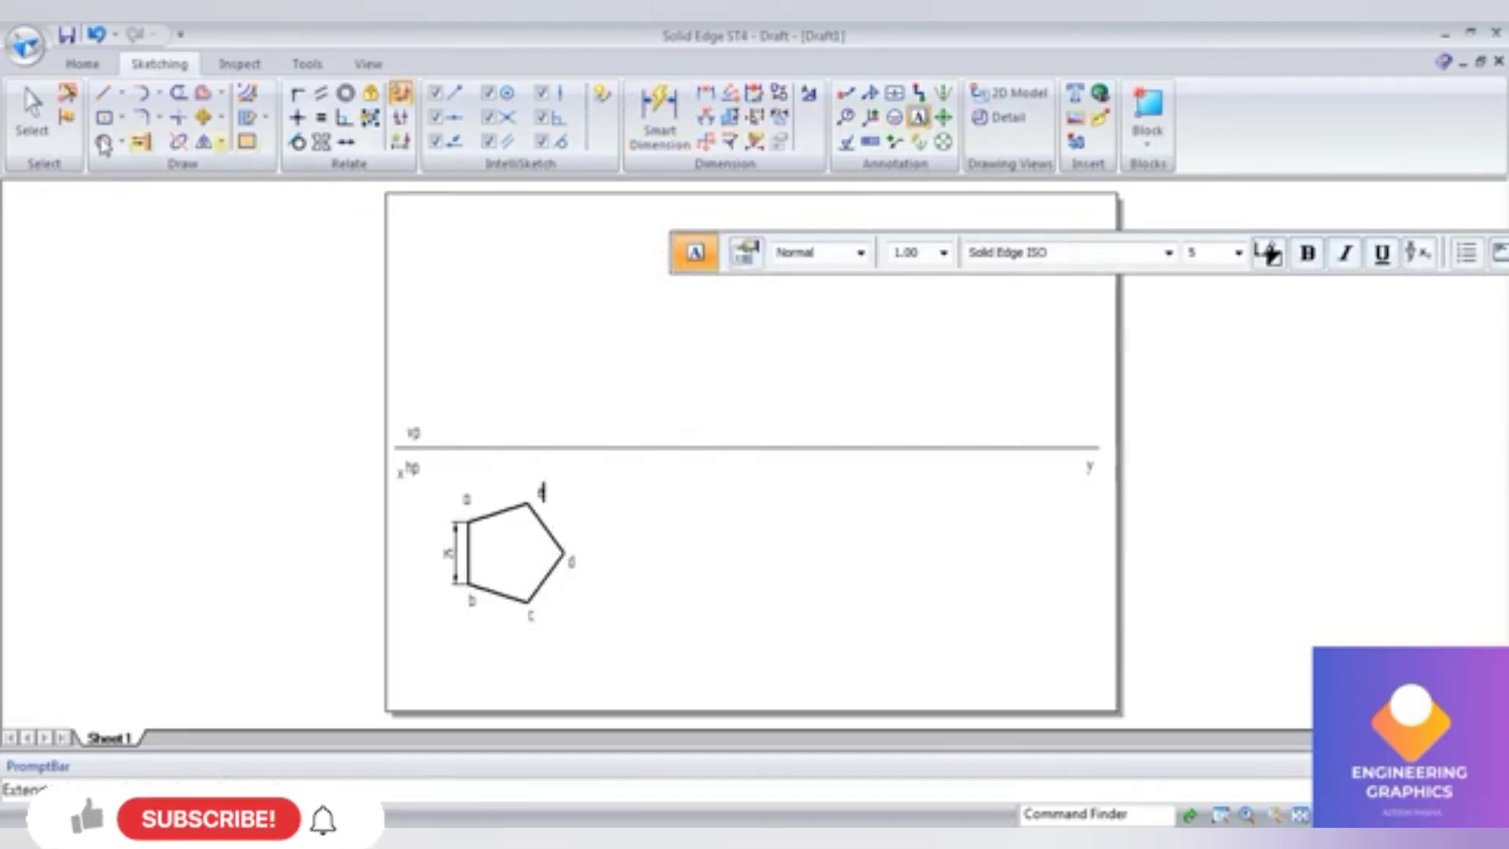
pyautogui.write('e')
# Step: Draw 0.13 mm vertical projector lines from corners a, c and d of the pentagon up to the reference line
pyautogui.click(102, 96)
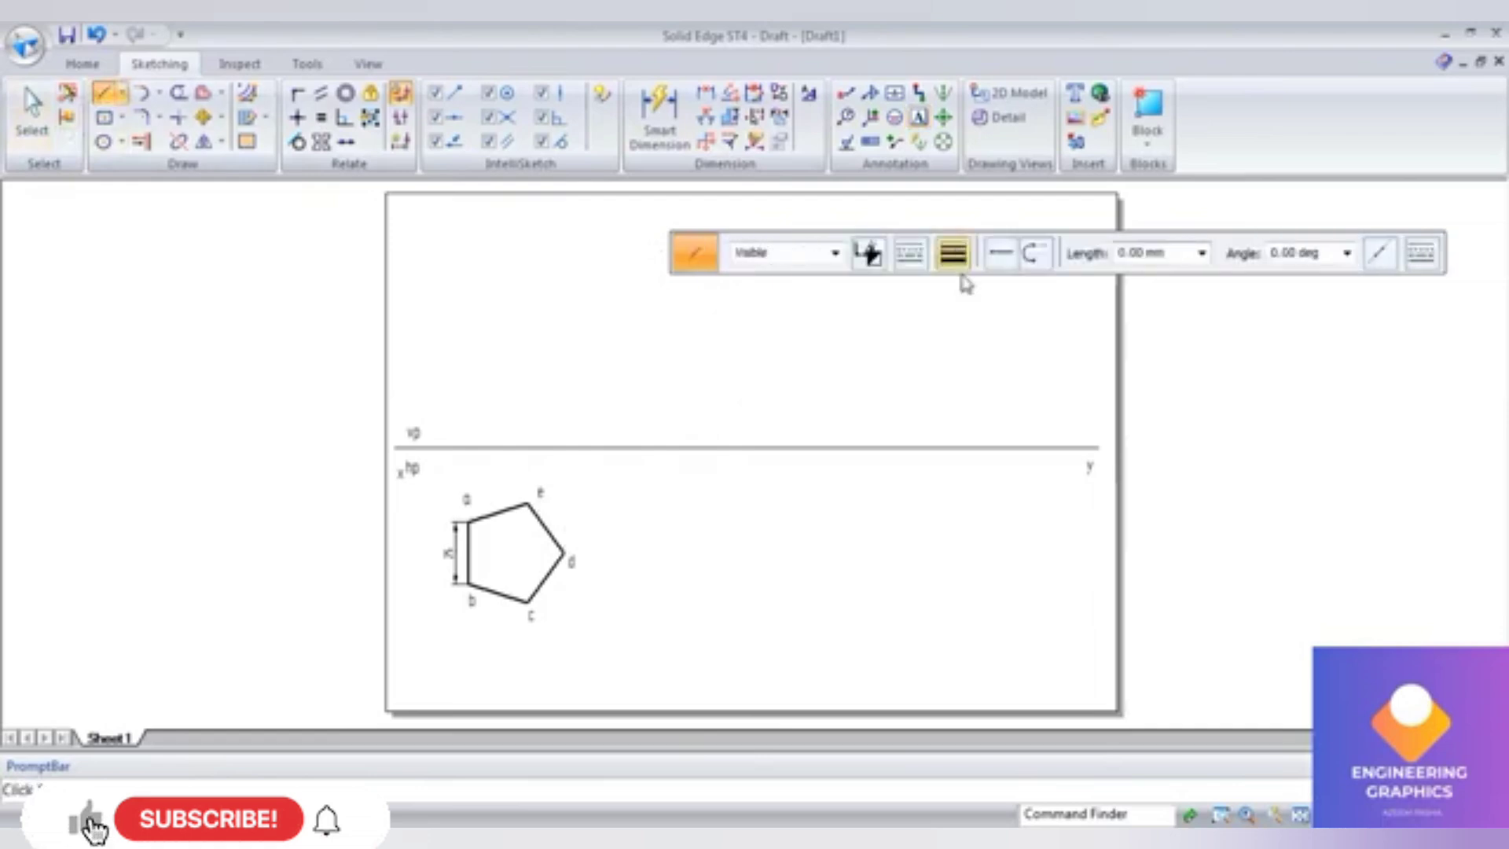
pyautogui.click(957, 264)
pyautogui.click(962, 284)
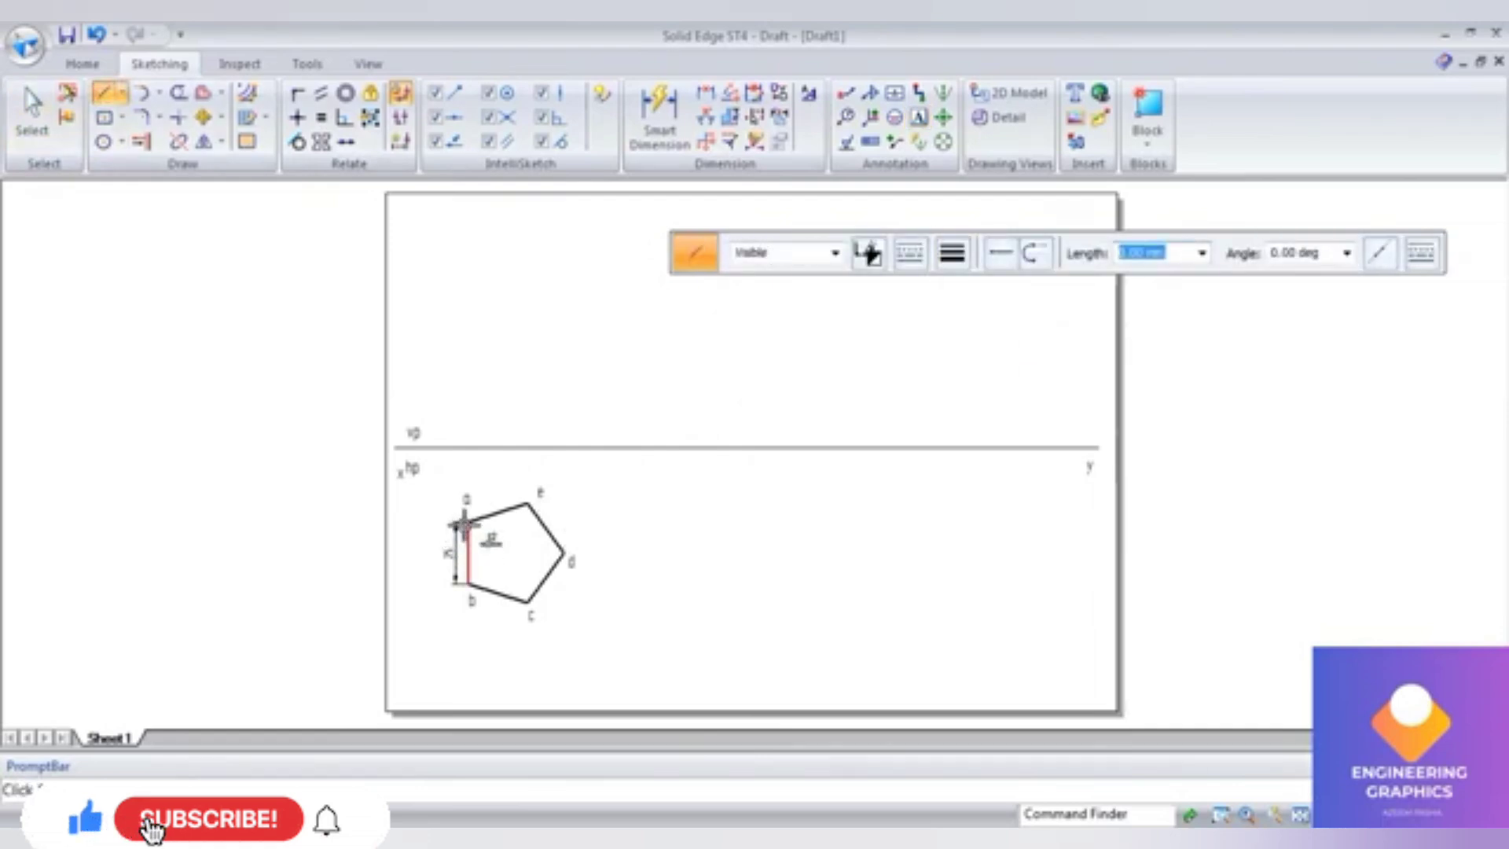
pyautogui.click(467, 520)
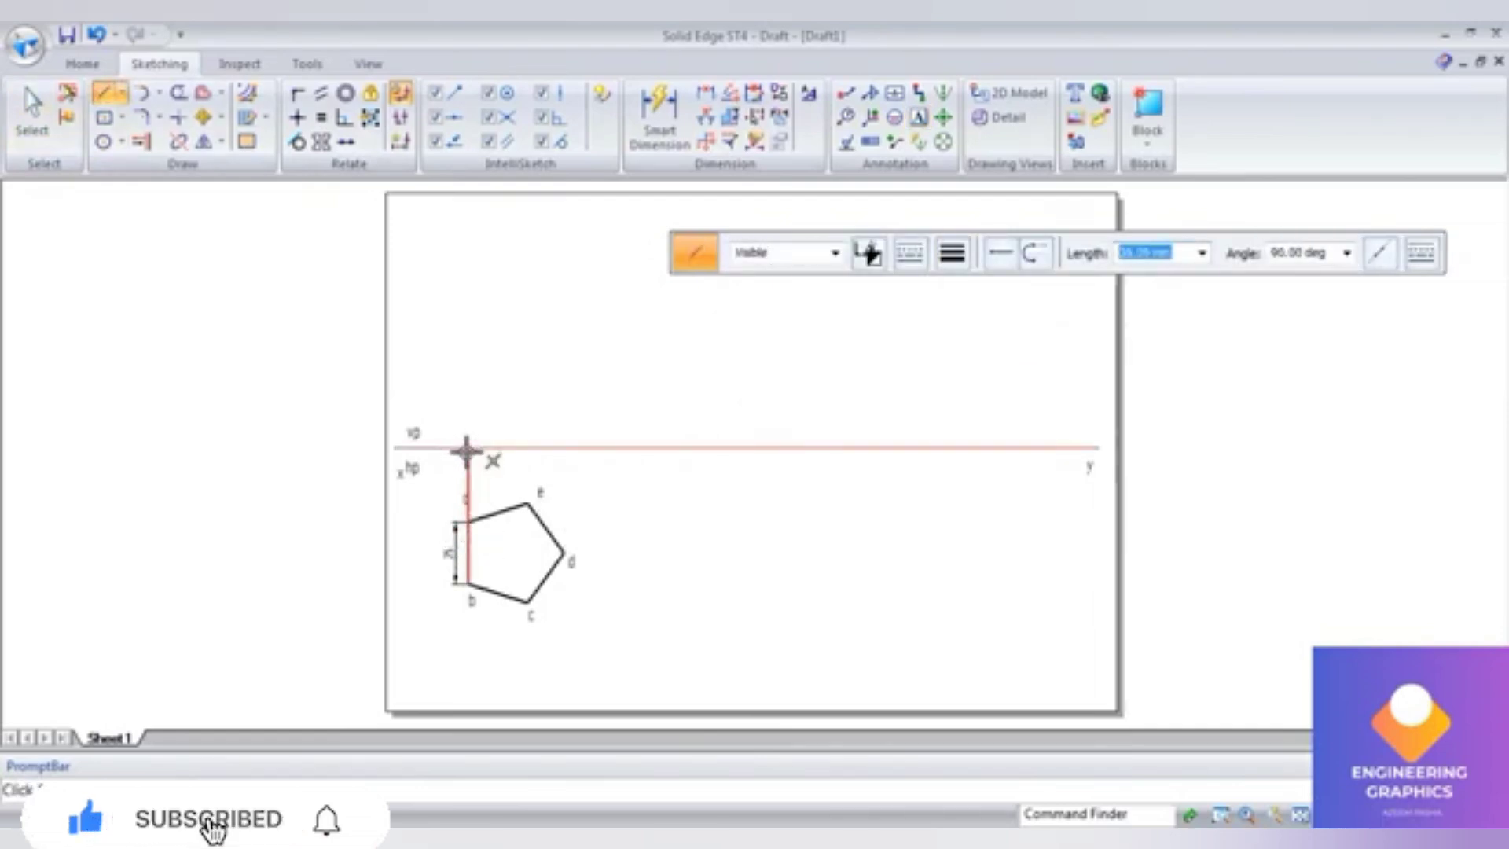
pyautogui.click(467, 451)
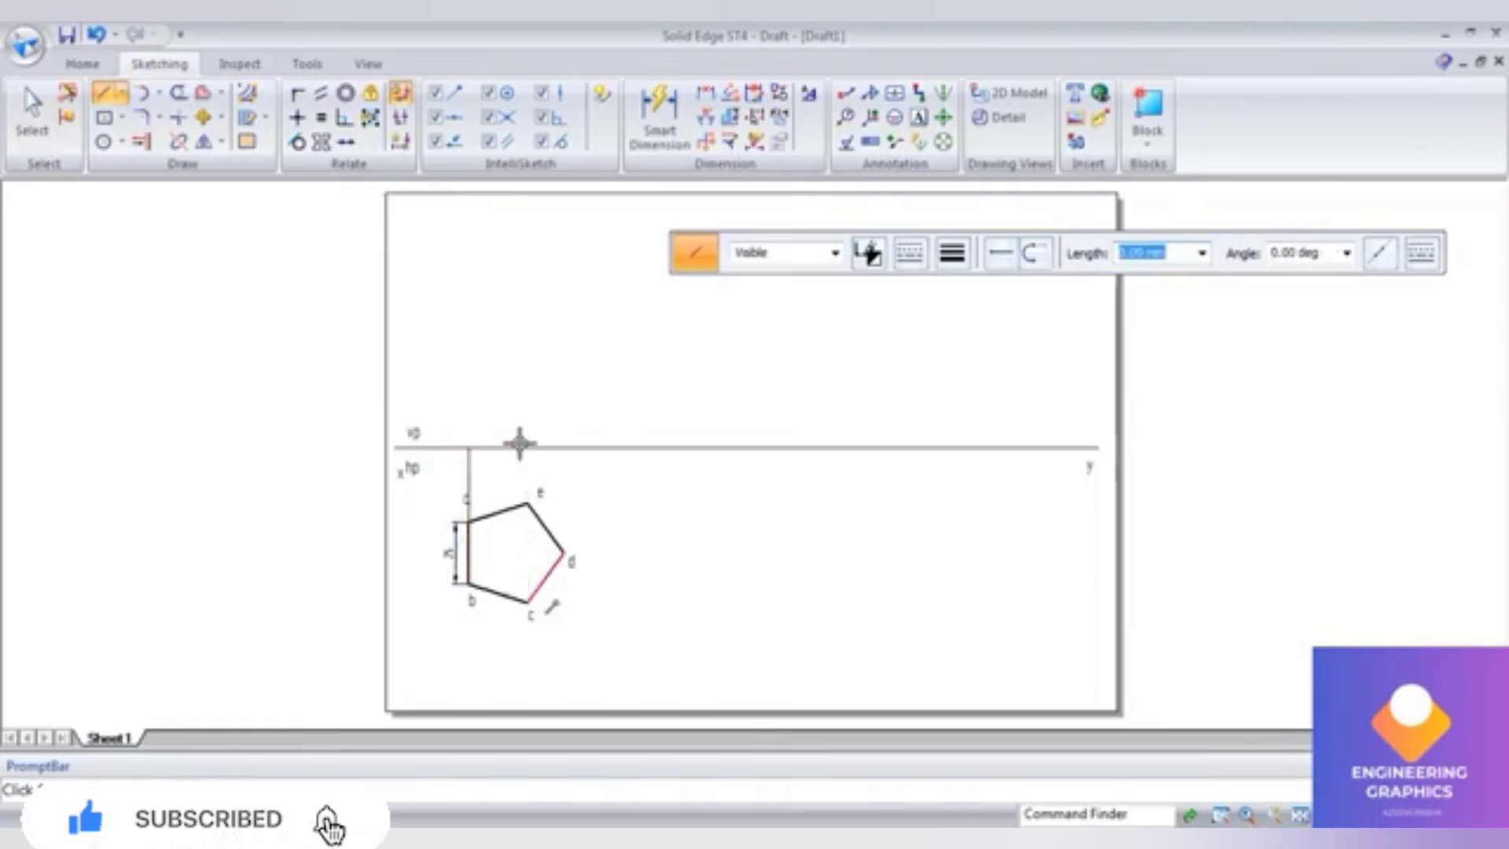
pyautogui.click(528, 602)
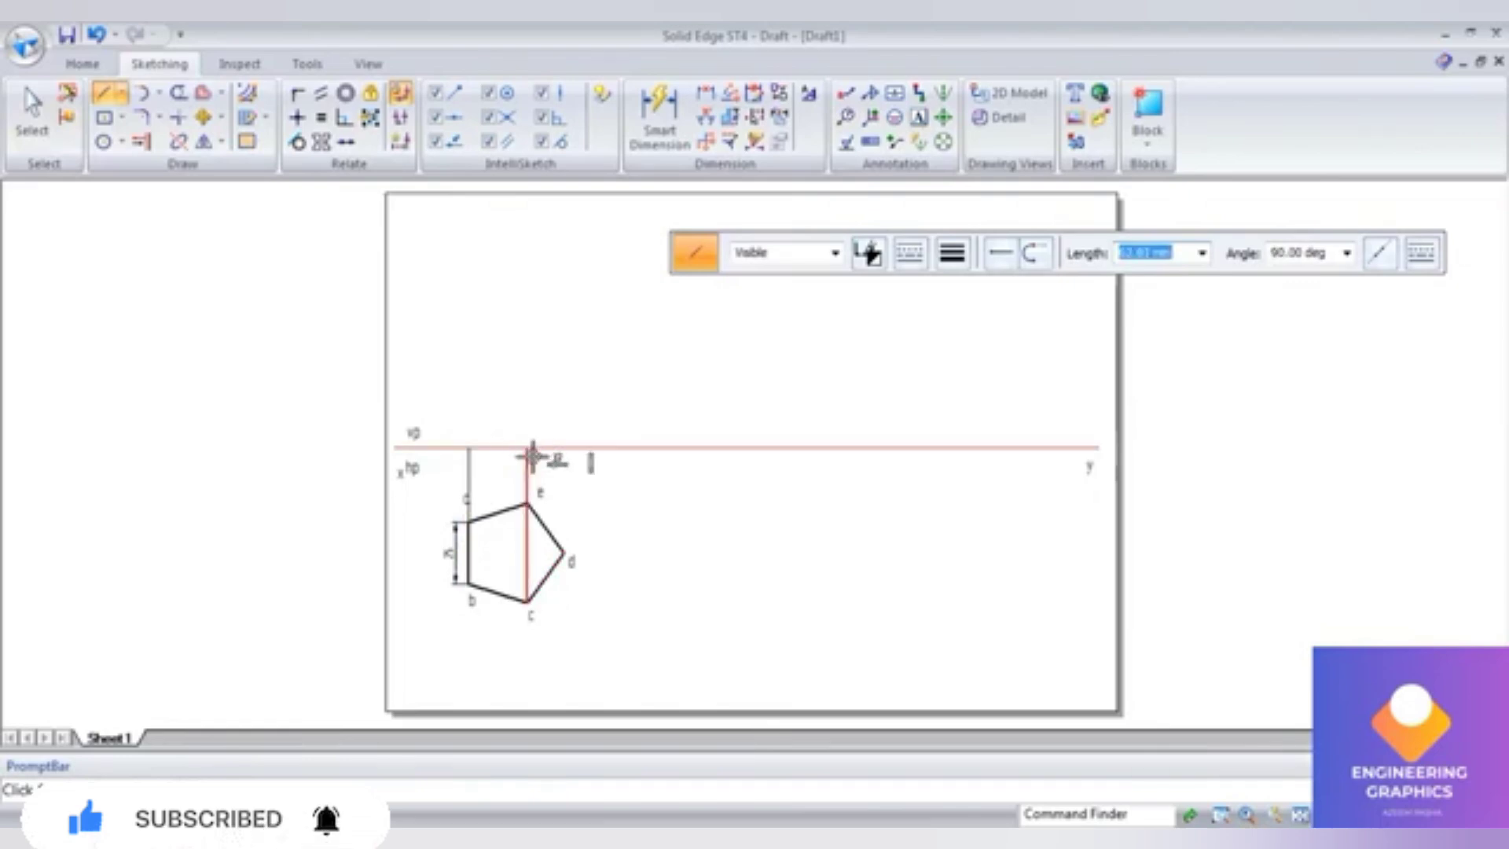
pyautogui.click(531, 449)
pyautogui.click(561, 549)
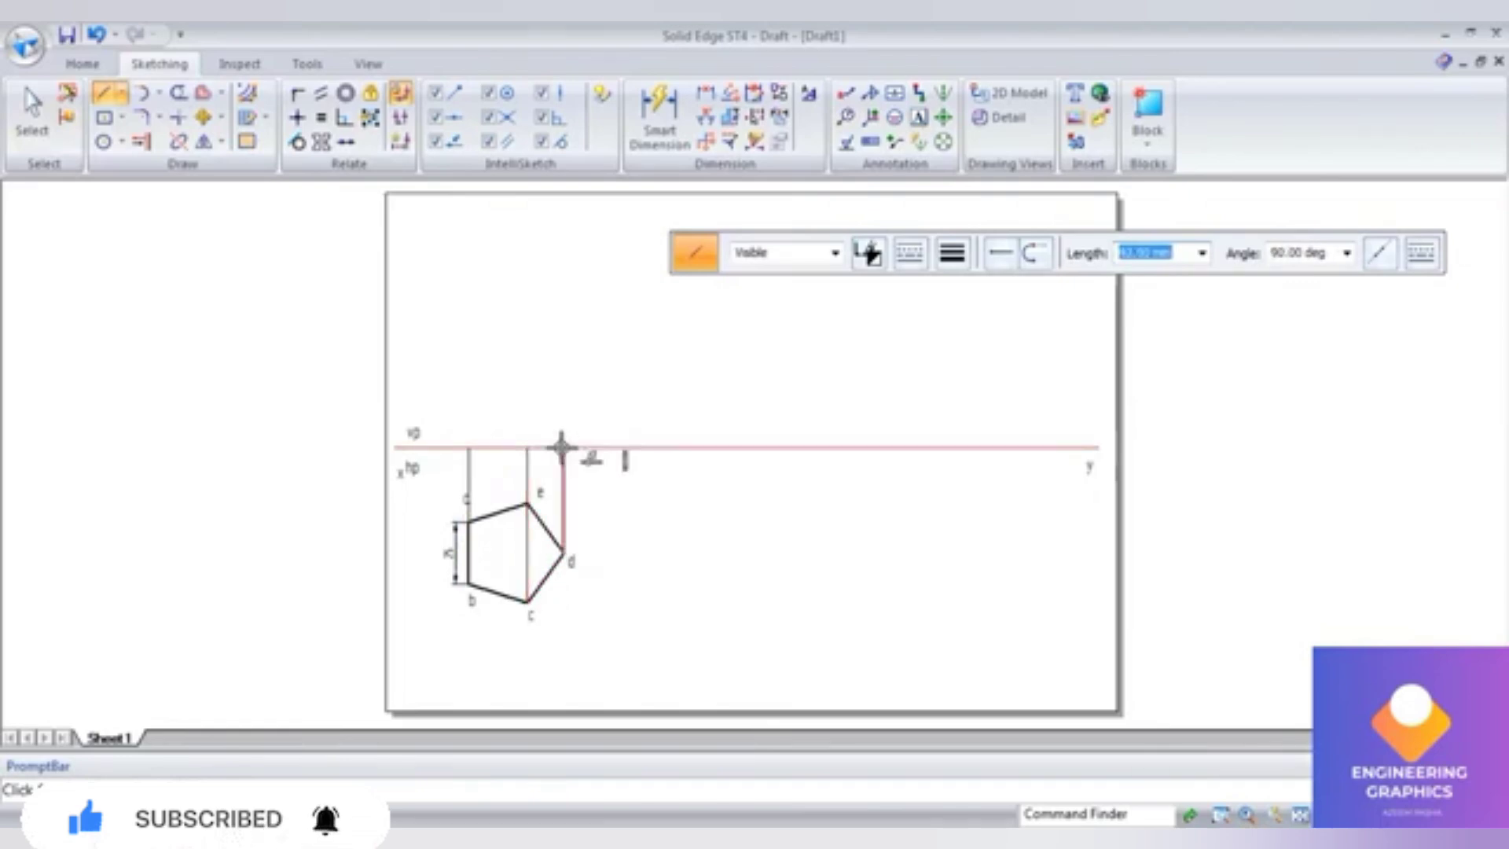
pyautogui.click(561, 448)
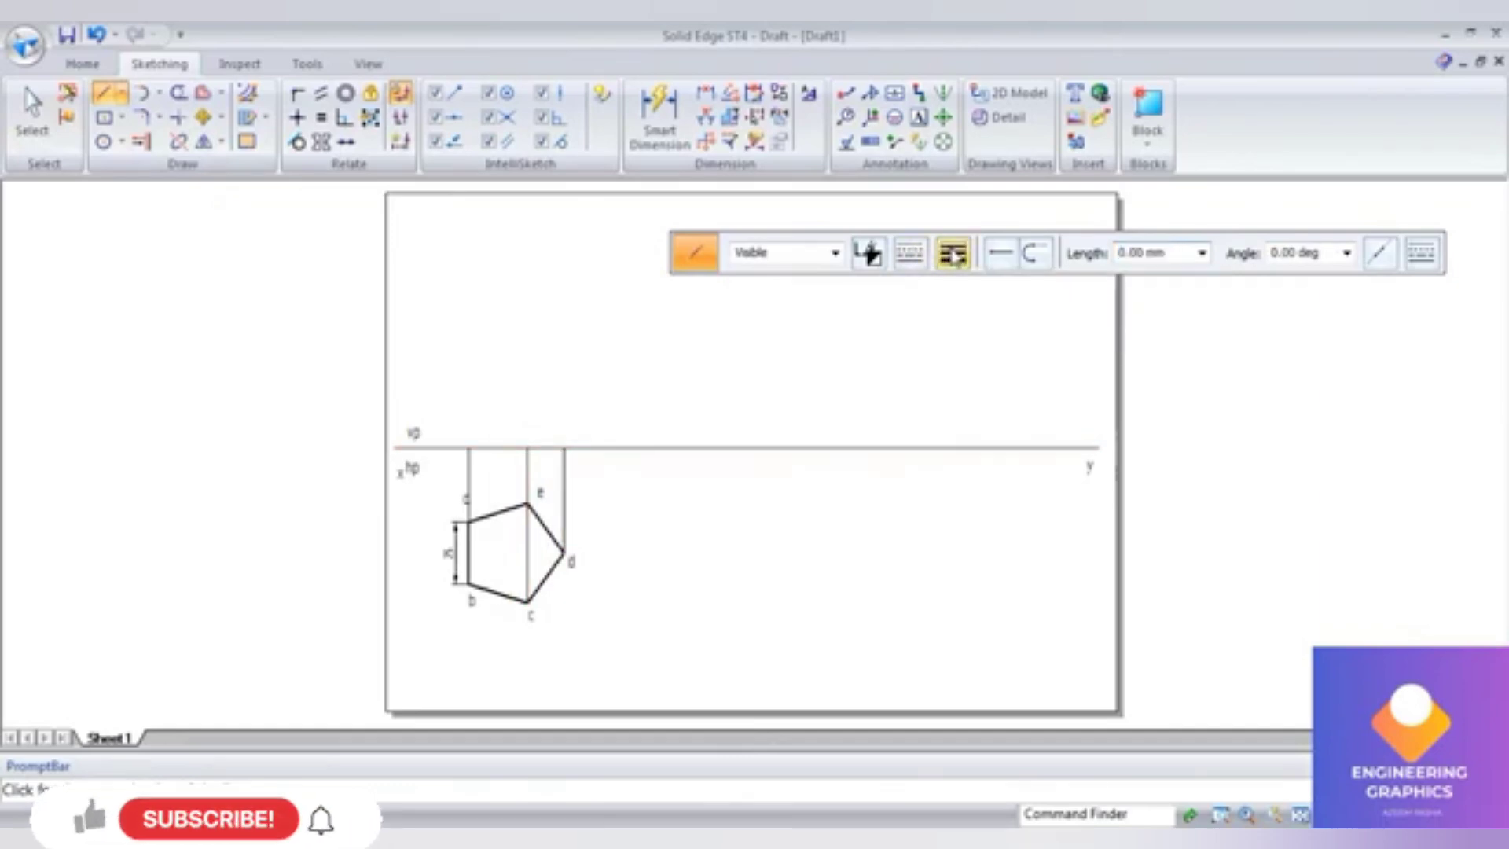
# Step: Draw the lamina's front view as 0.50 mm line segments along the reference line between the three projectors
pyautogui.click(952, 252)
pyautogui.click(974, 340)
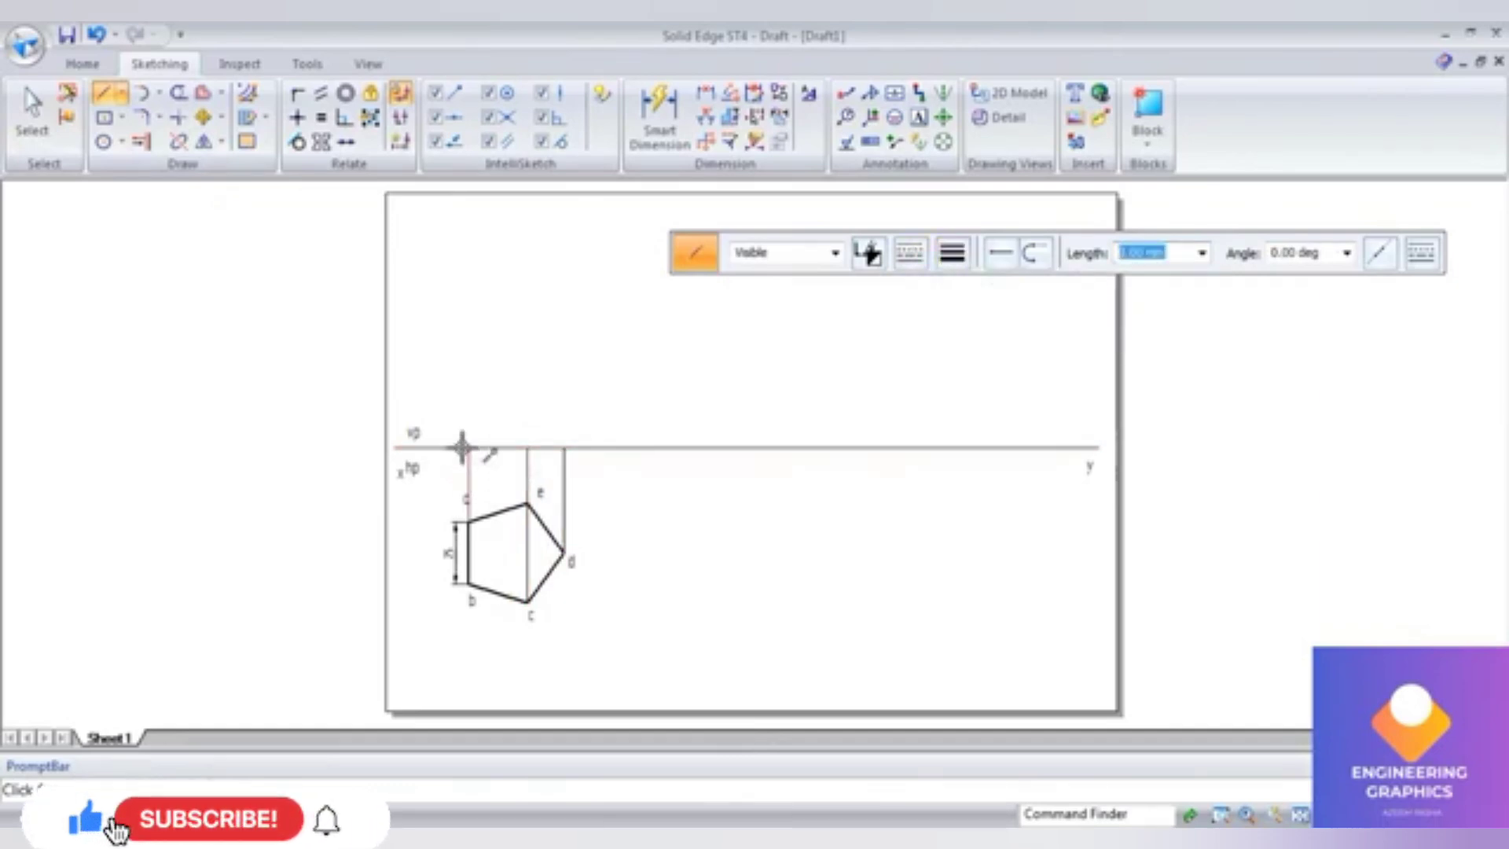
pyautogui.click(469, 448)
pyautogui.click(525, 447)
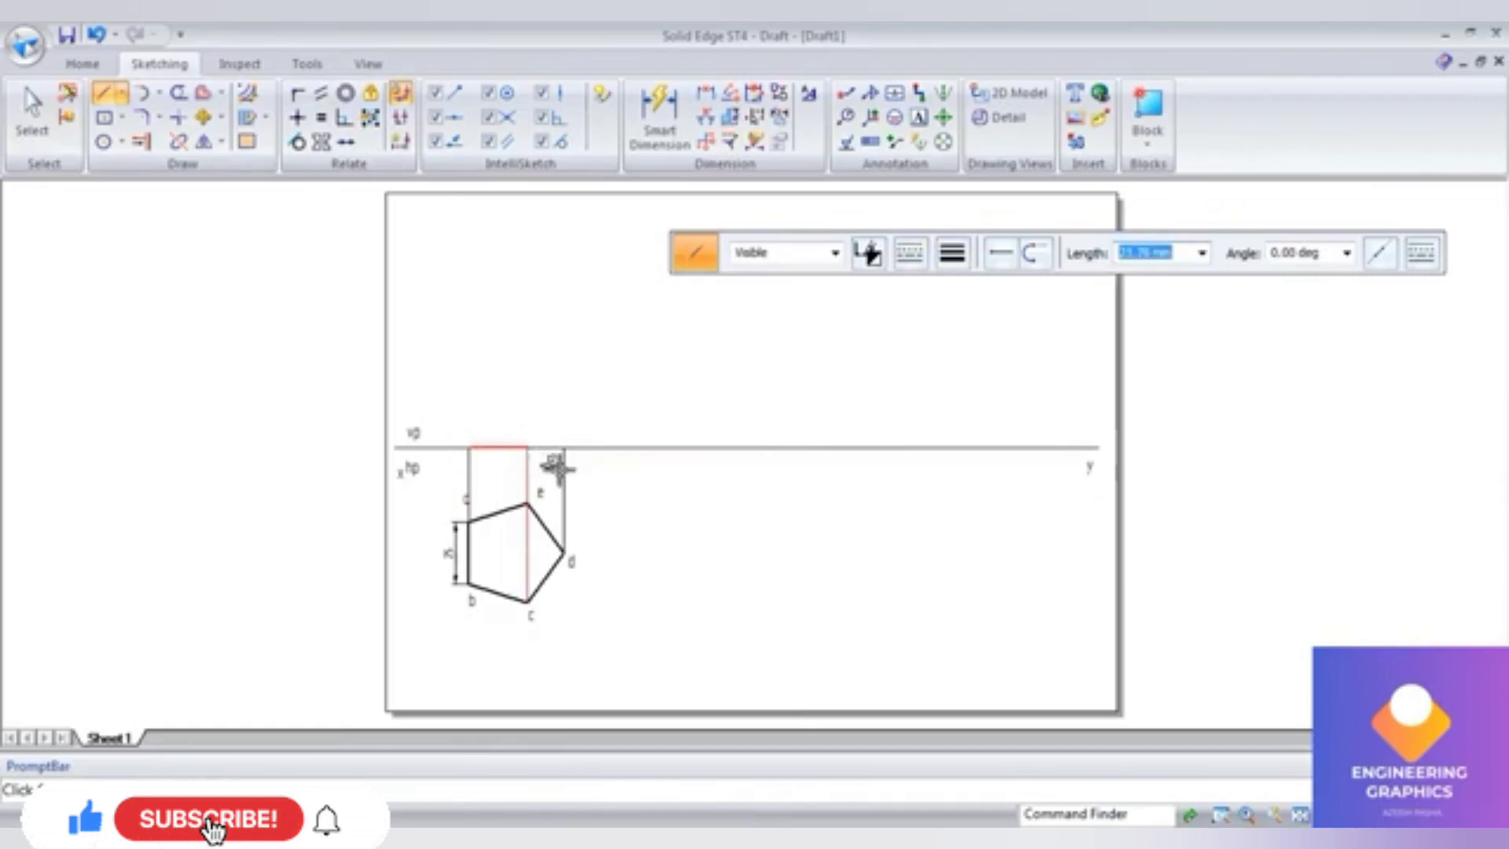
pyautogui.click(564, 448)
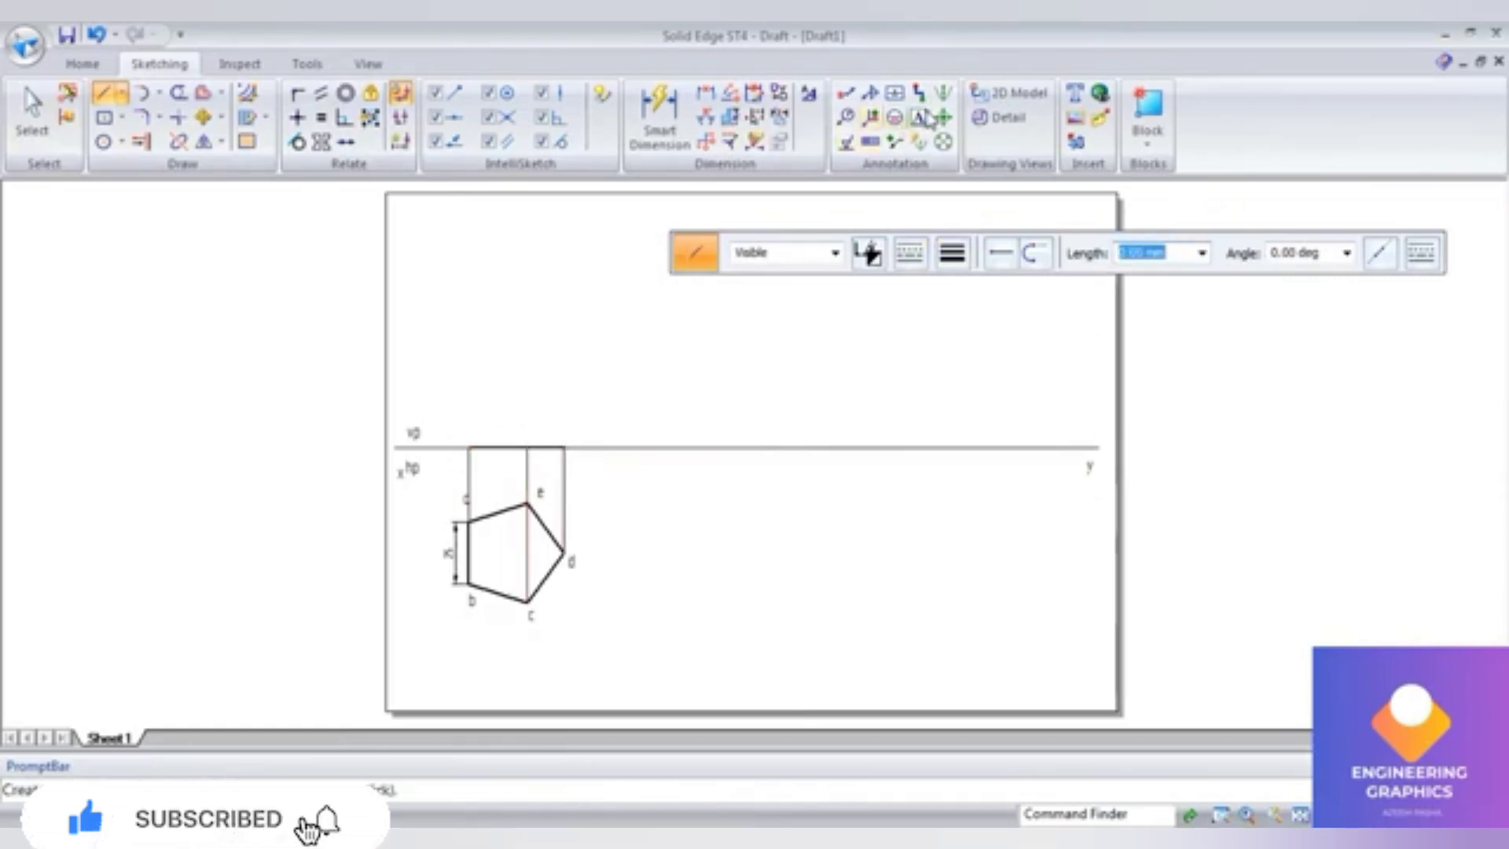
# Step: Label the front view's points above the reference line as b'(a'), c'(e') and d'
pyautogui.scroll(1, 494, 442)
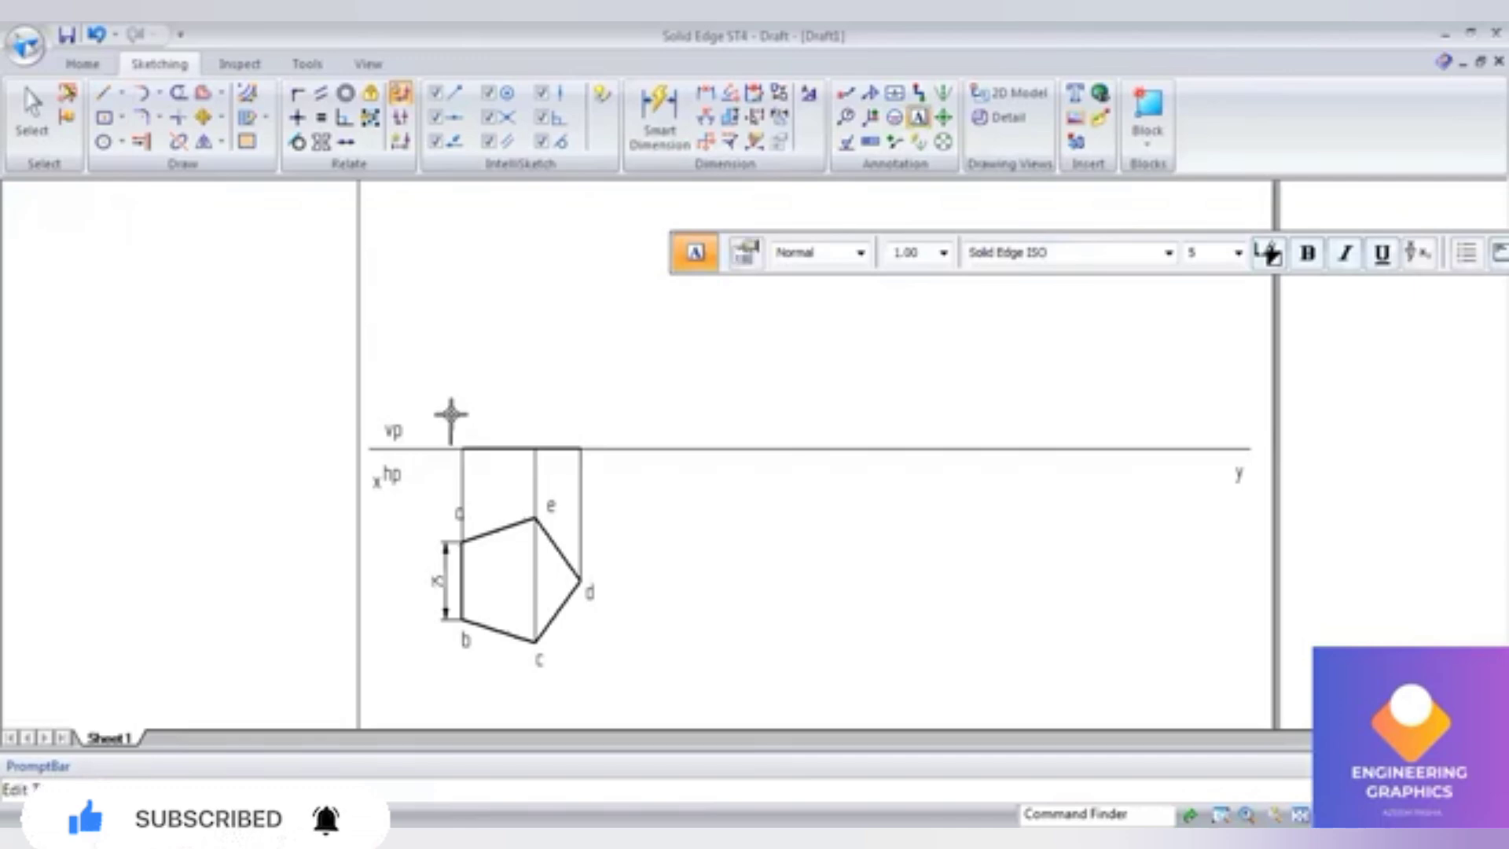
pyautogui.click(451, 414)
pyautogui.write('b')
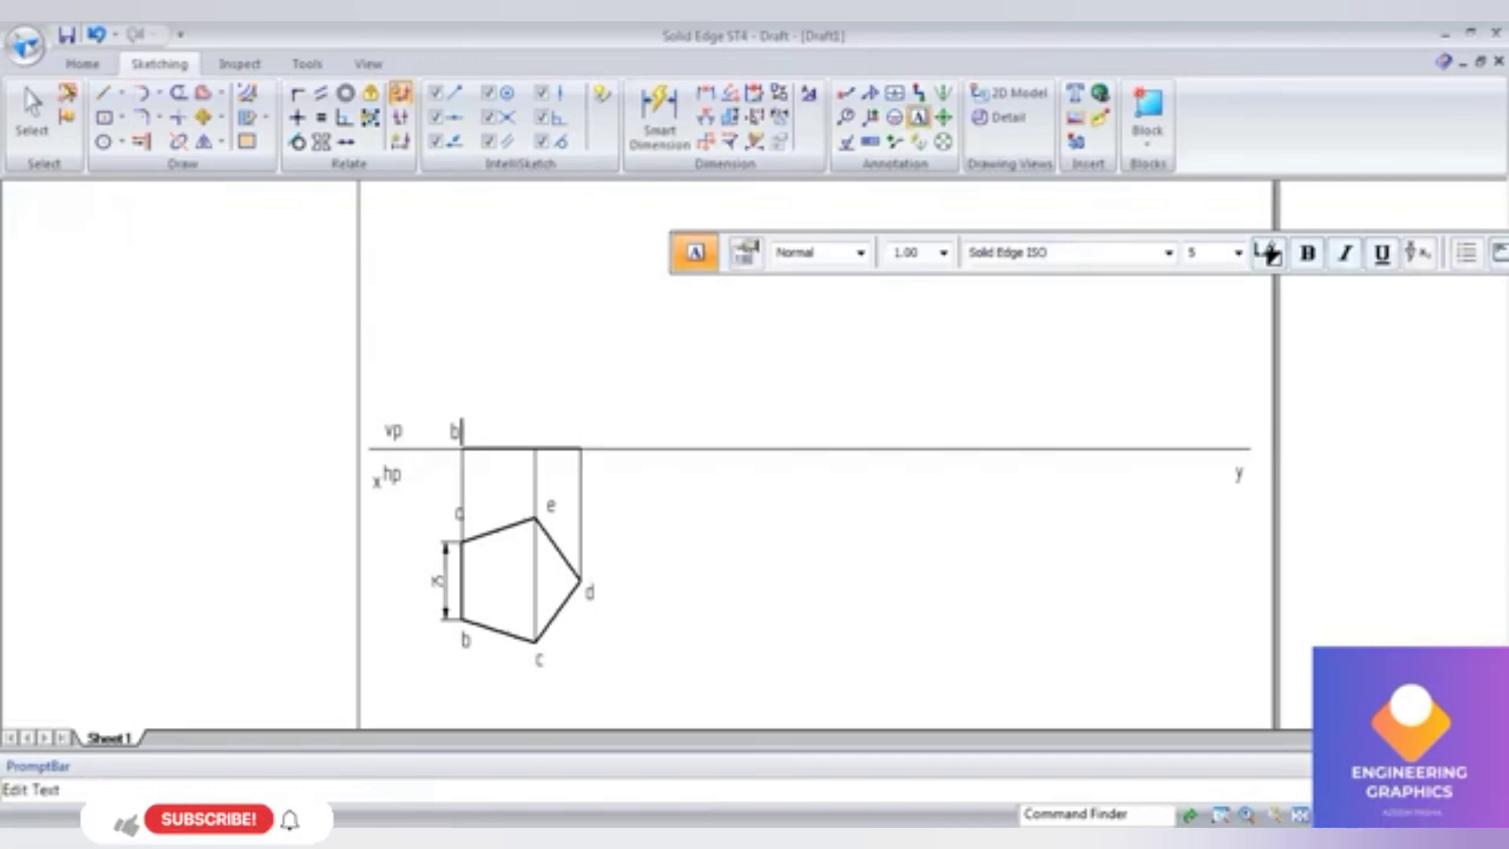
pyautogui.write("'")
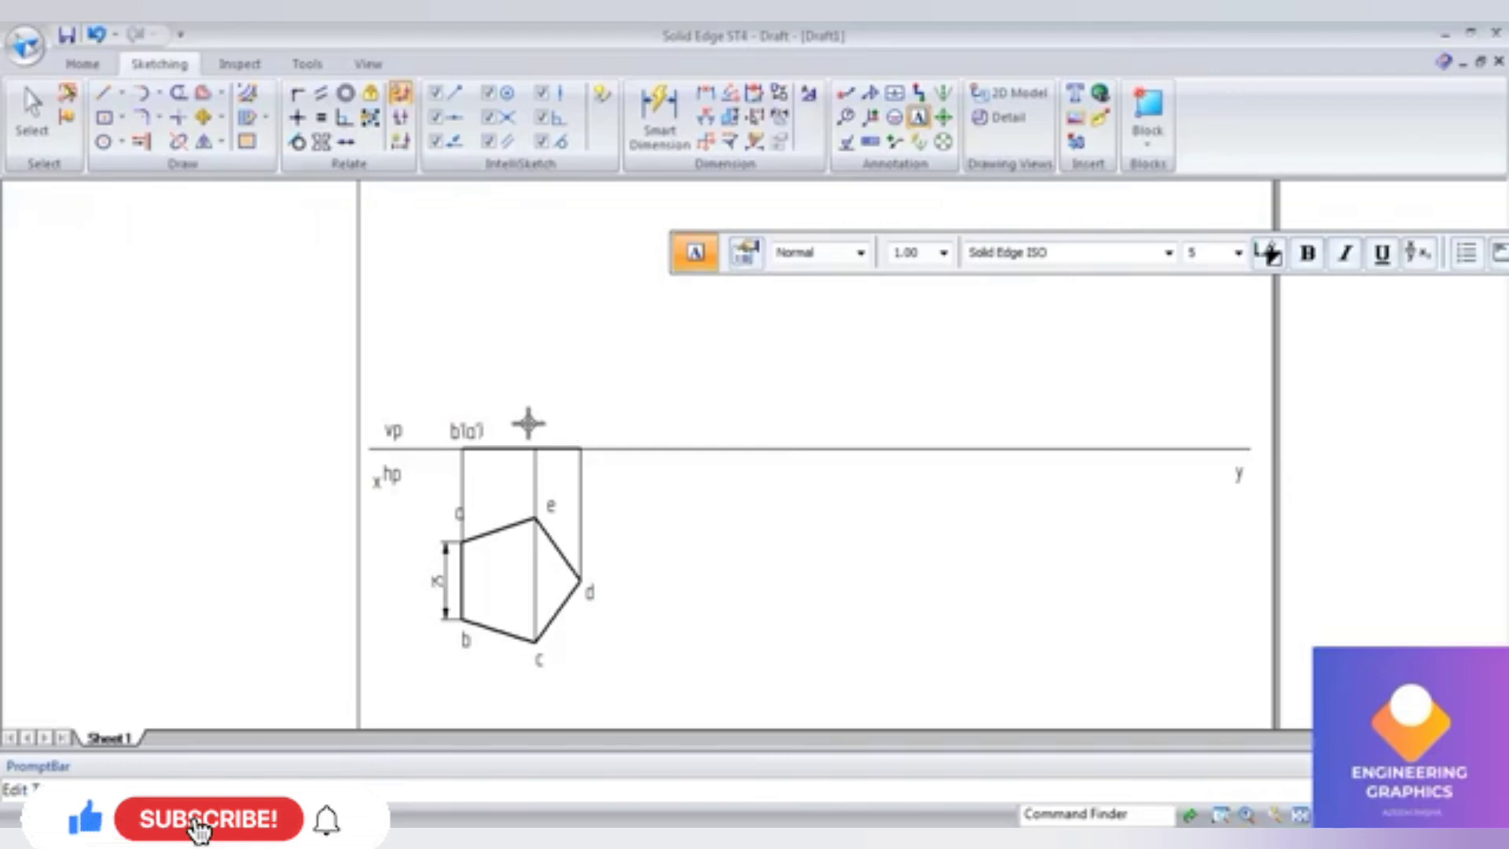
pyautogui.write("c'(e'")
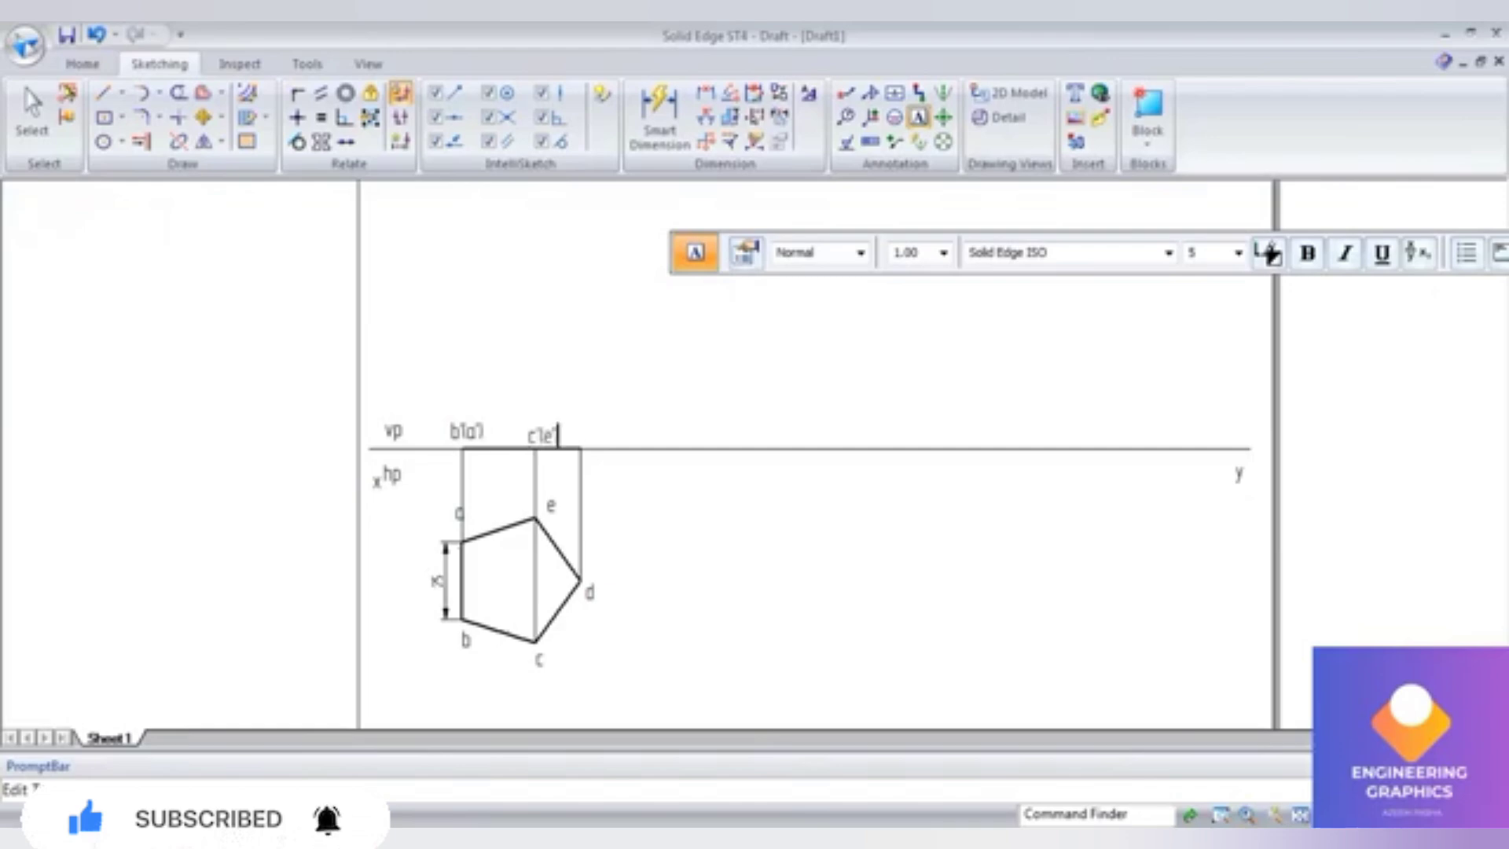
pyautogui.write(')')
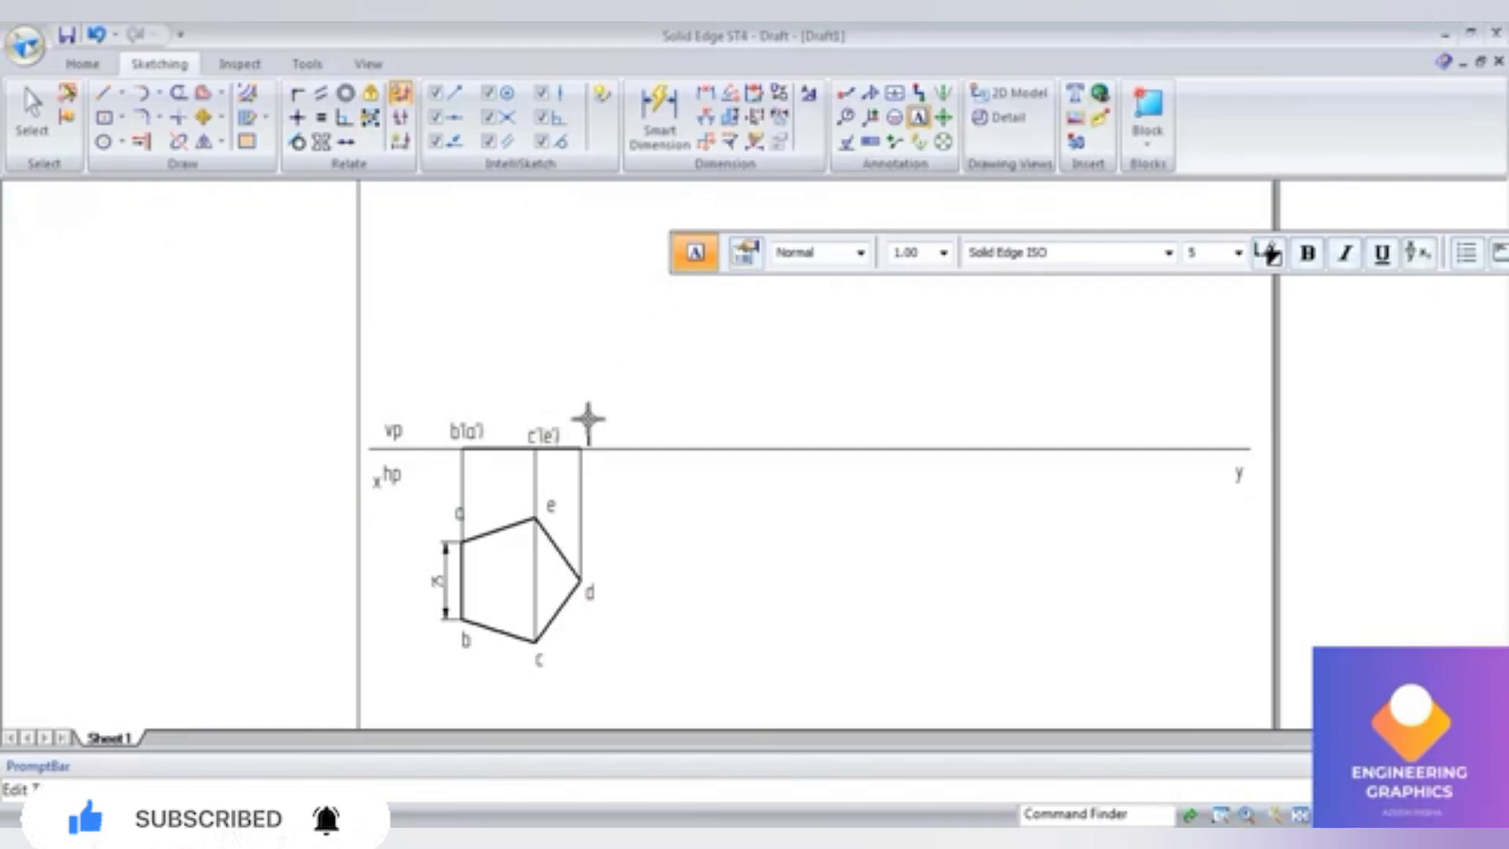
pyautogui.click(587, 419)
pyautogui.write('d')
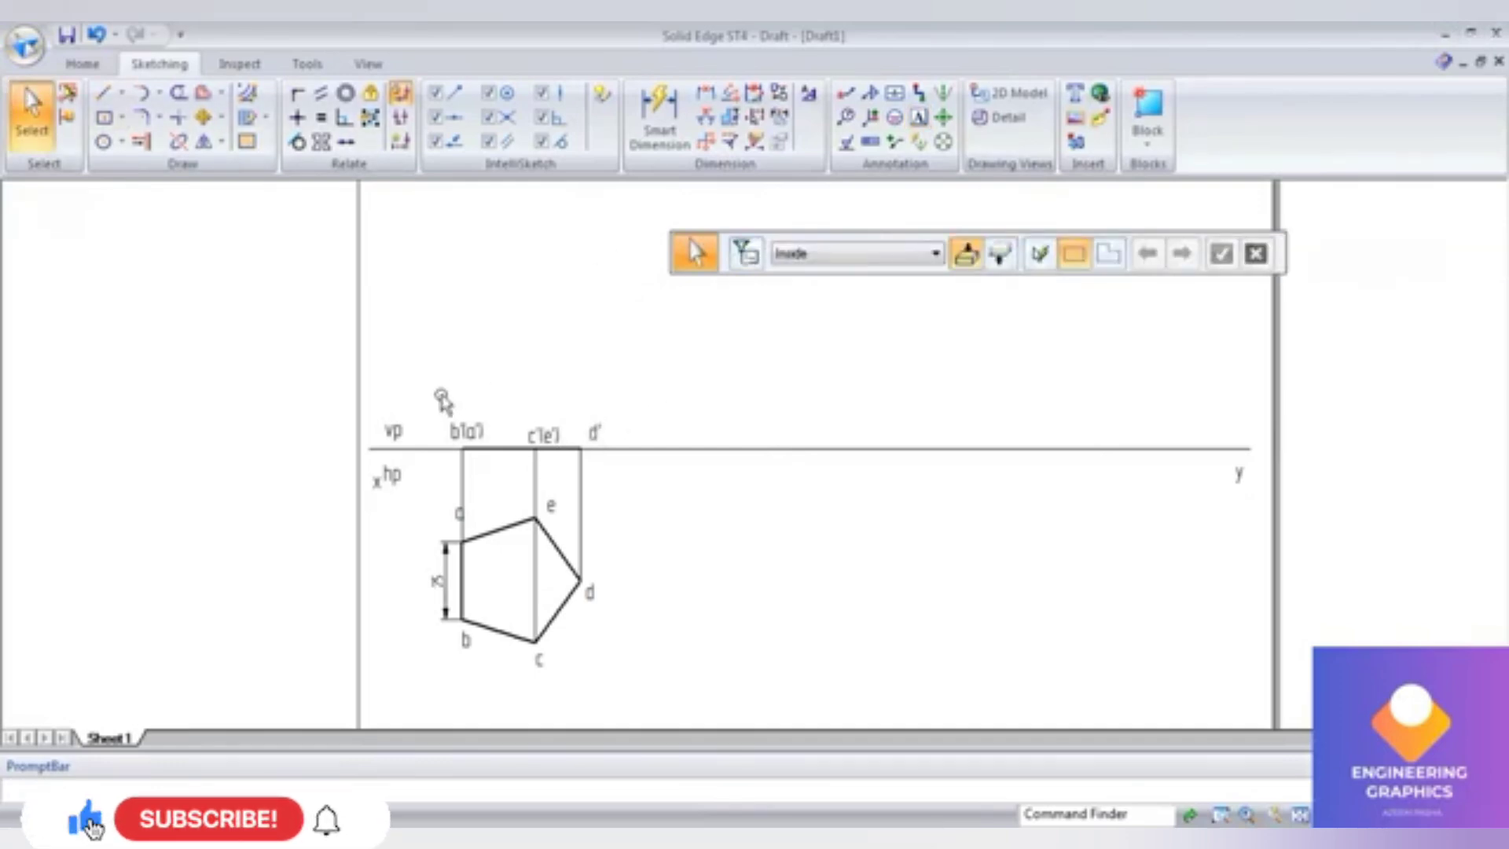
# Step: Copy the front view line and its labels along the reference line, to the right of the first views
pyautogui.moveTo(439, 396)
pyautogui.mouseDown()
pyautogui.moveTo(633, 513)
pyautogui.moveTo(639, 501)
pyautogui.mouseUp()
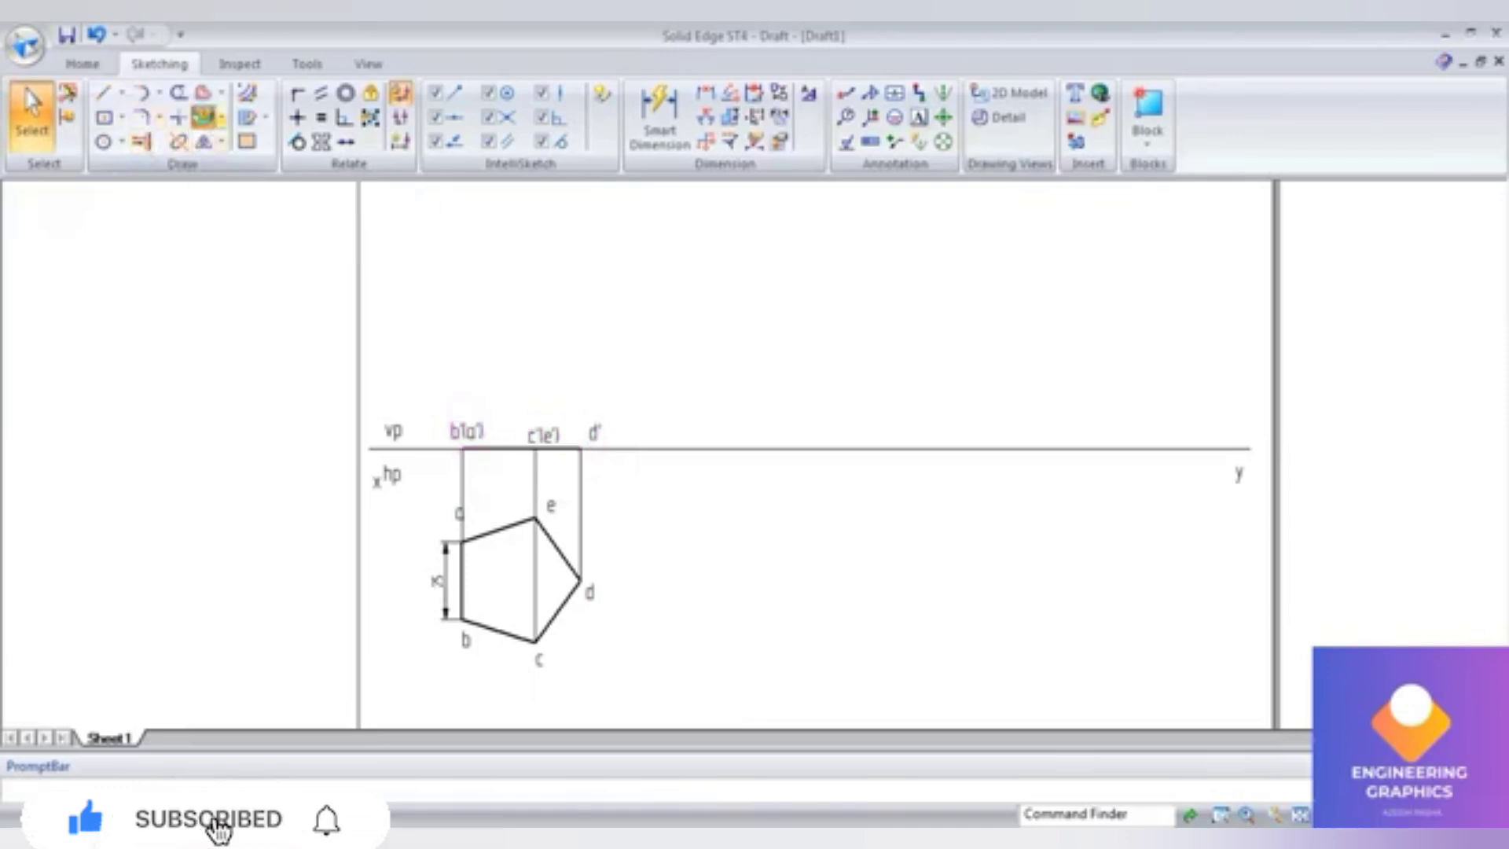
pyautogui.click(203, 117)
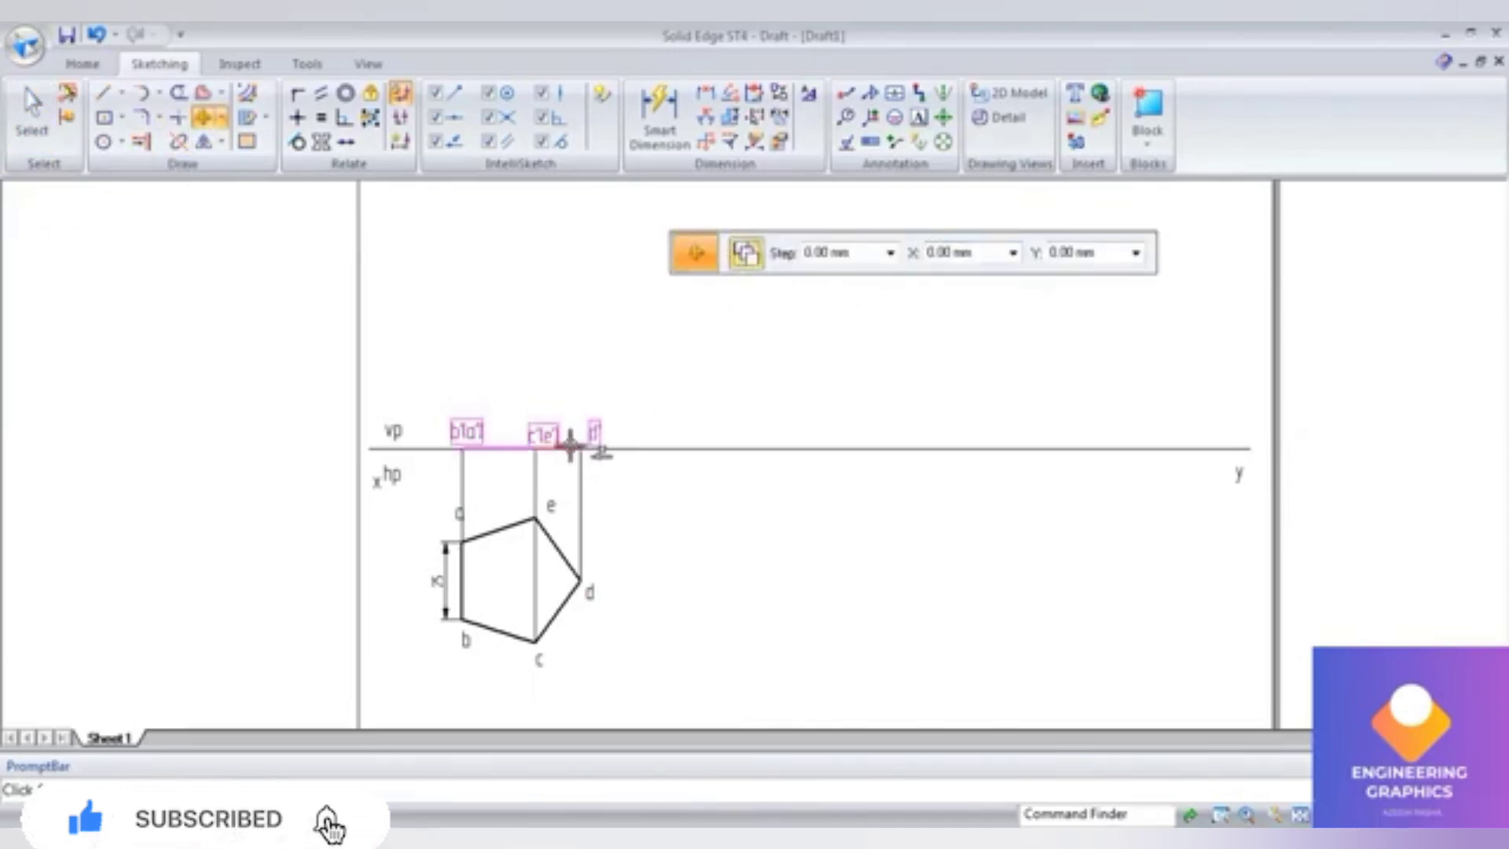
pyautogui.click(720, 466)
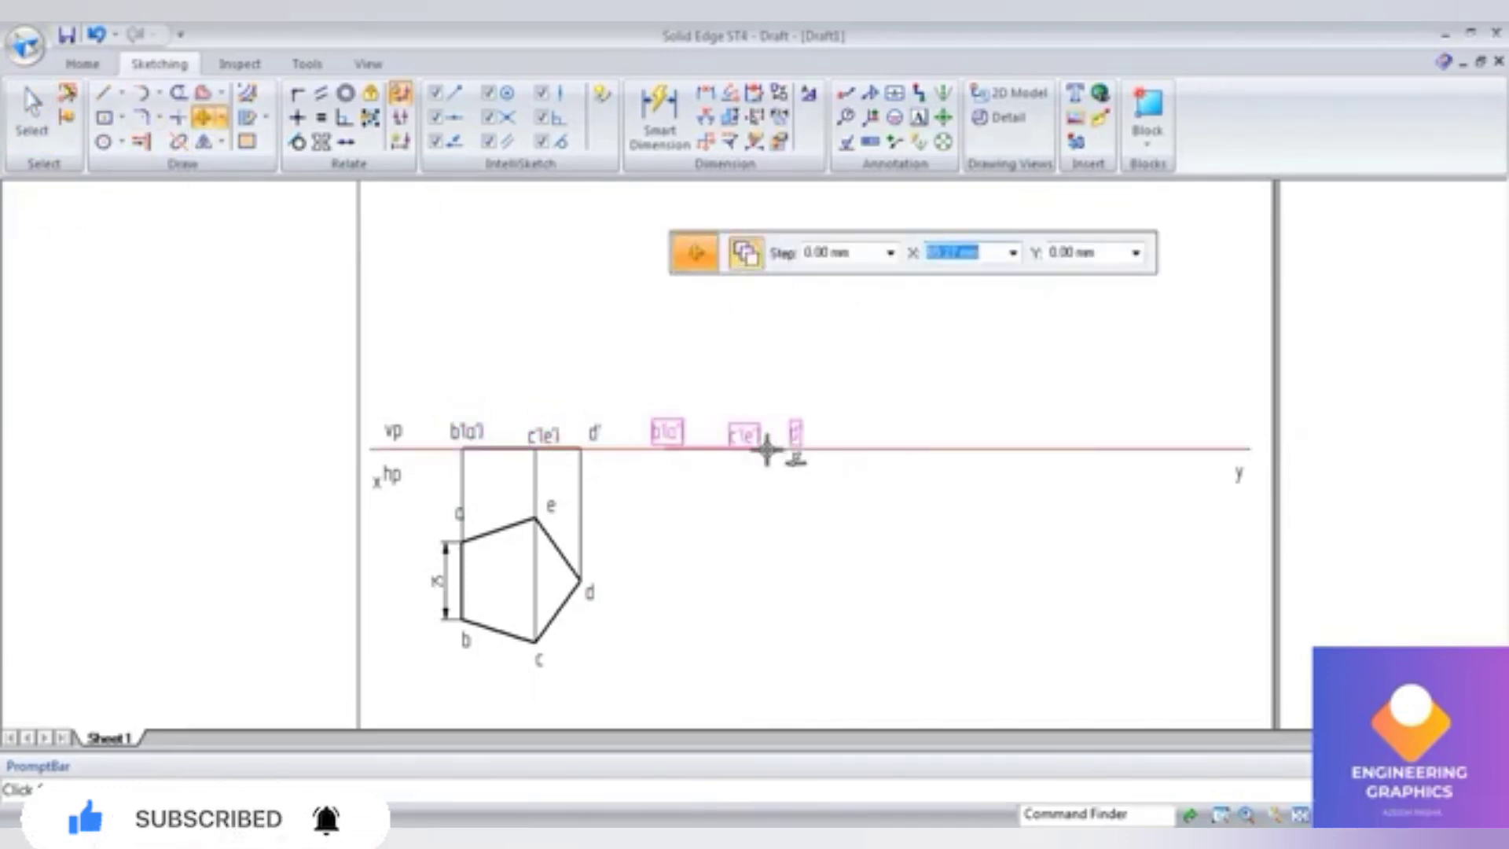
pyautogui.click(766, 449)
pyautogui.press('Escape')
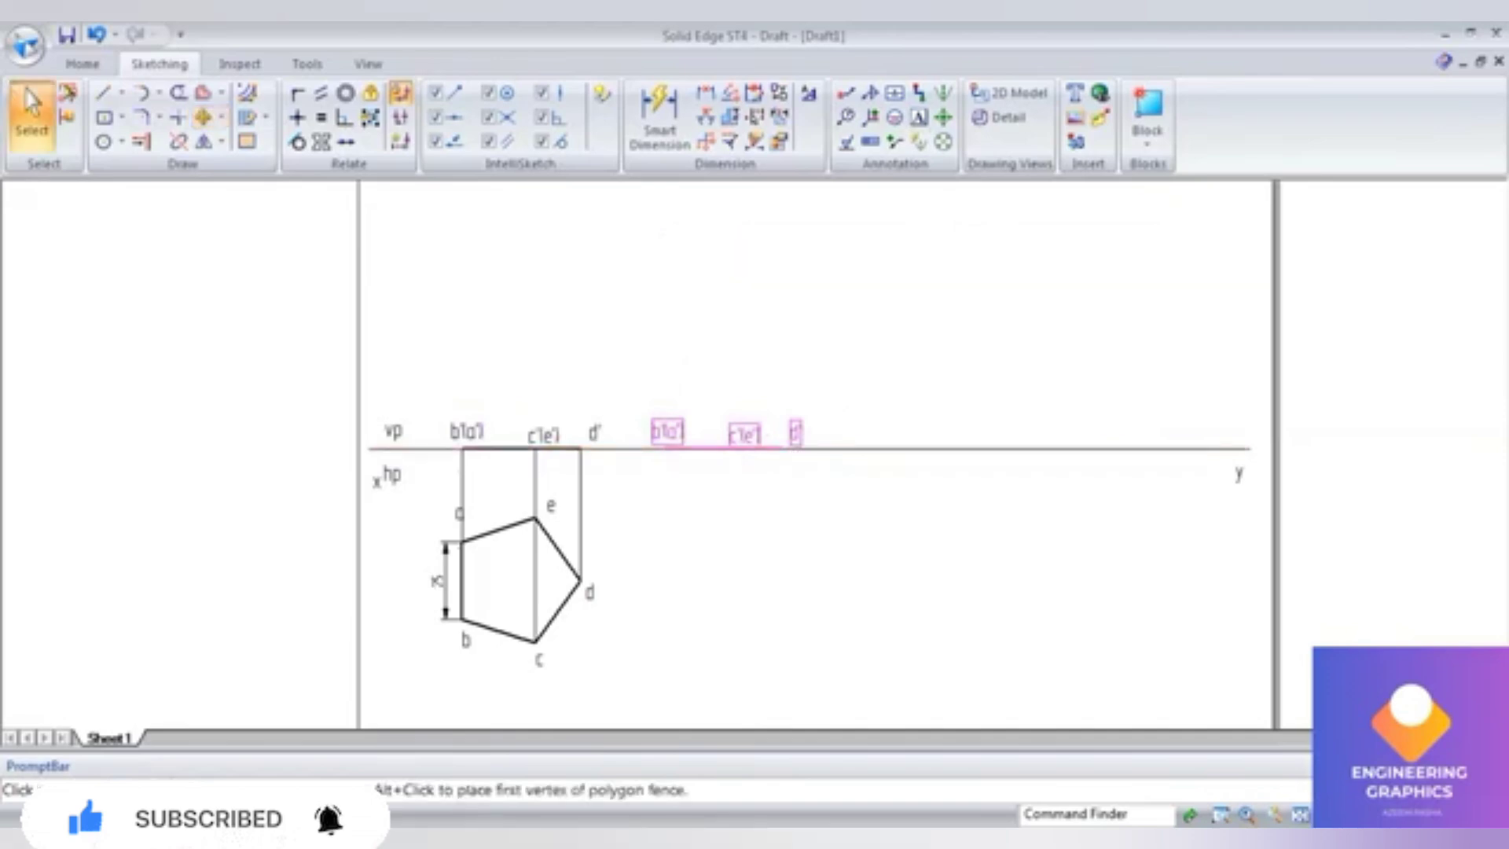
# Step: Check Problem 25 in Adobe Acrobat Reader, and rotate the copied front view with its labels 60° counterclockwise about its b'(a') end, keeping no copy
pyautogui.hotkey('alt', 'Tab')
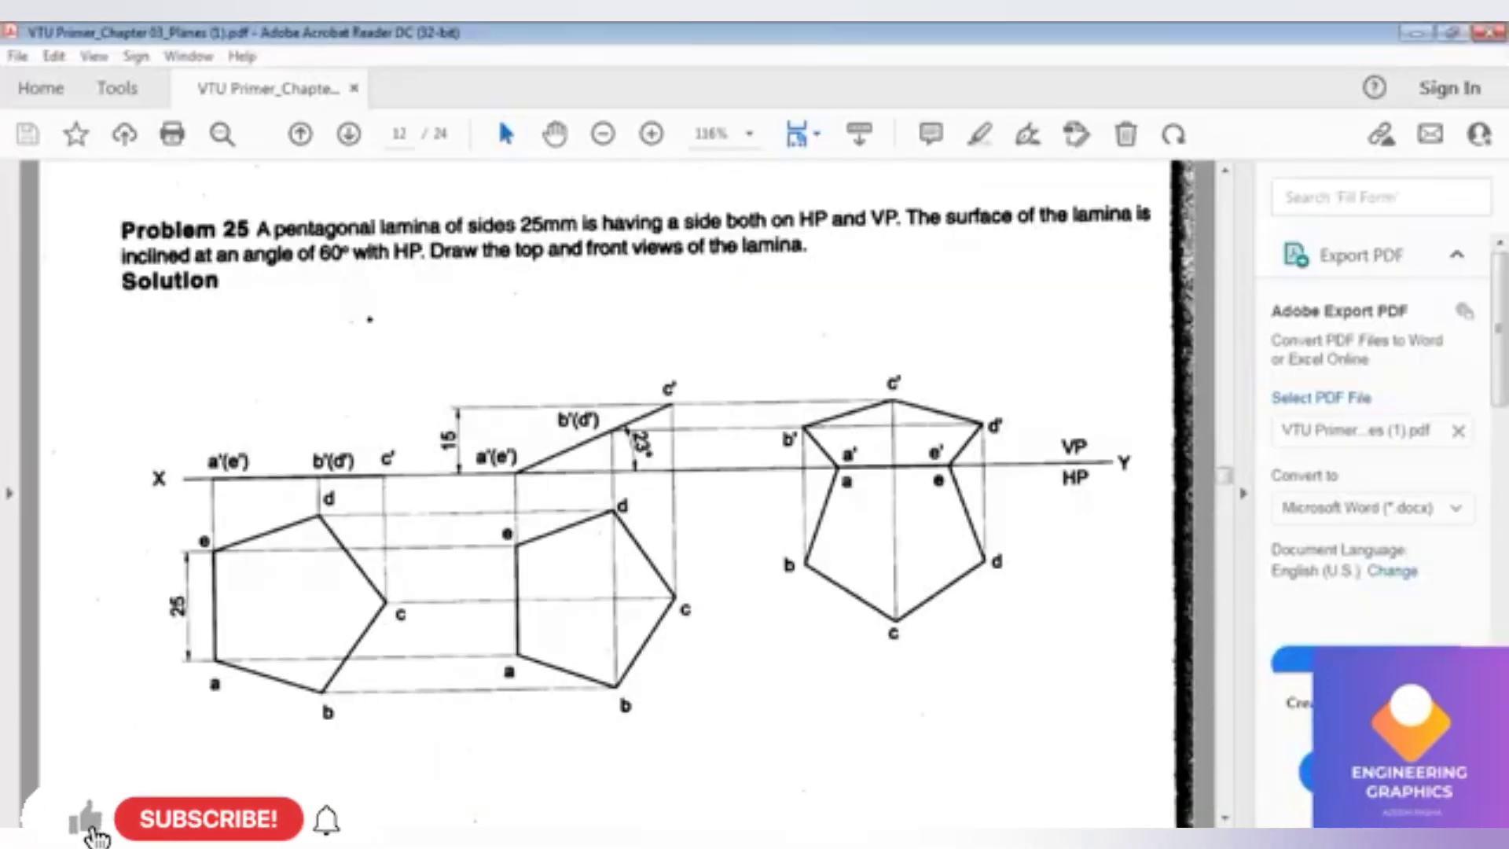
pyautogui.hotkey('alt', 'Tab')
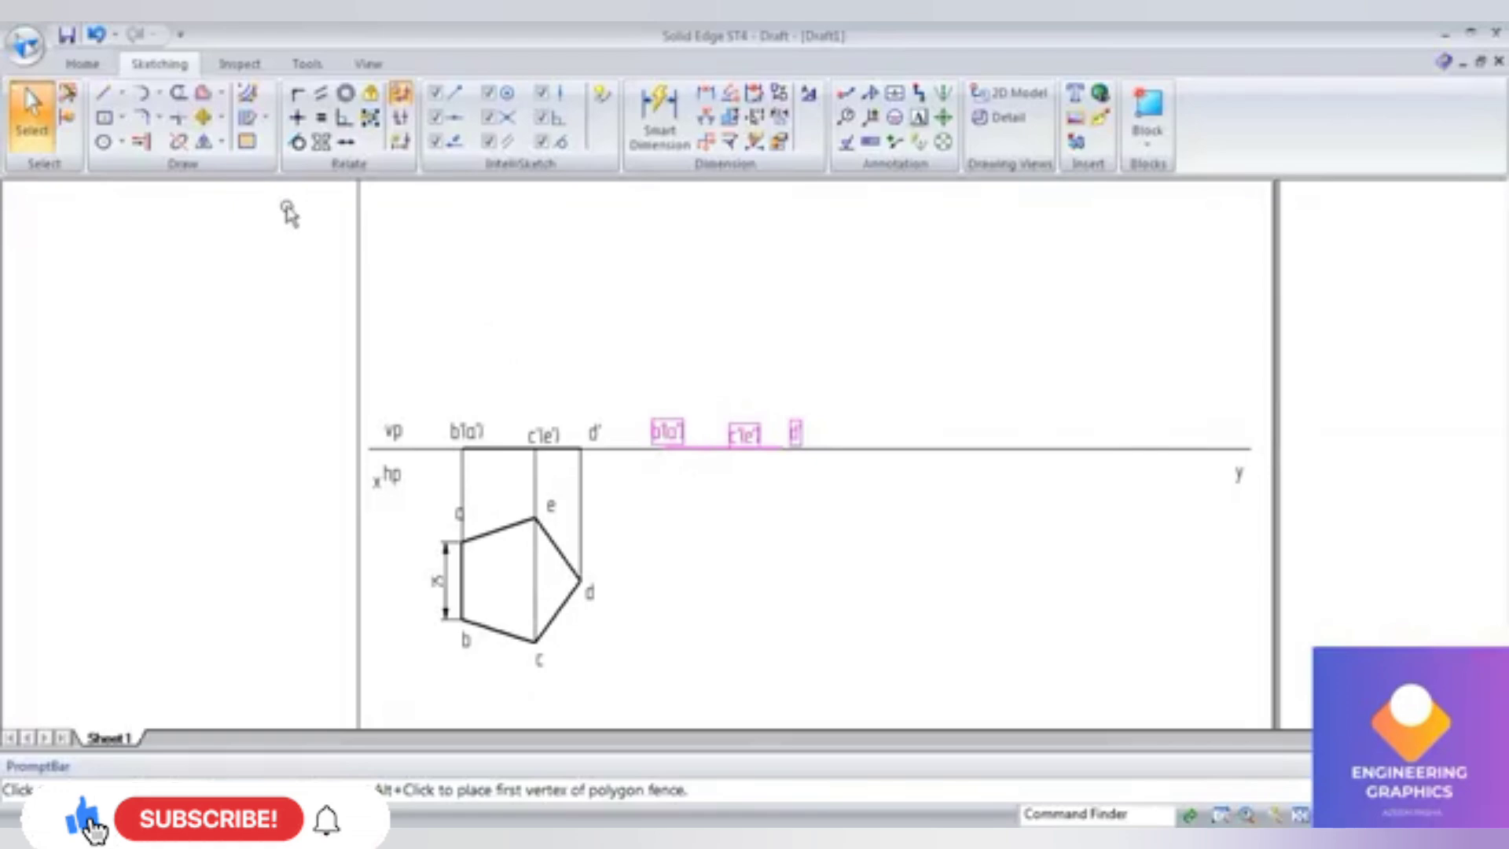
pyautogui.click(223, 120)
pyautogui.click(239, 166)
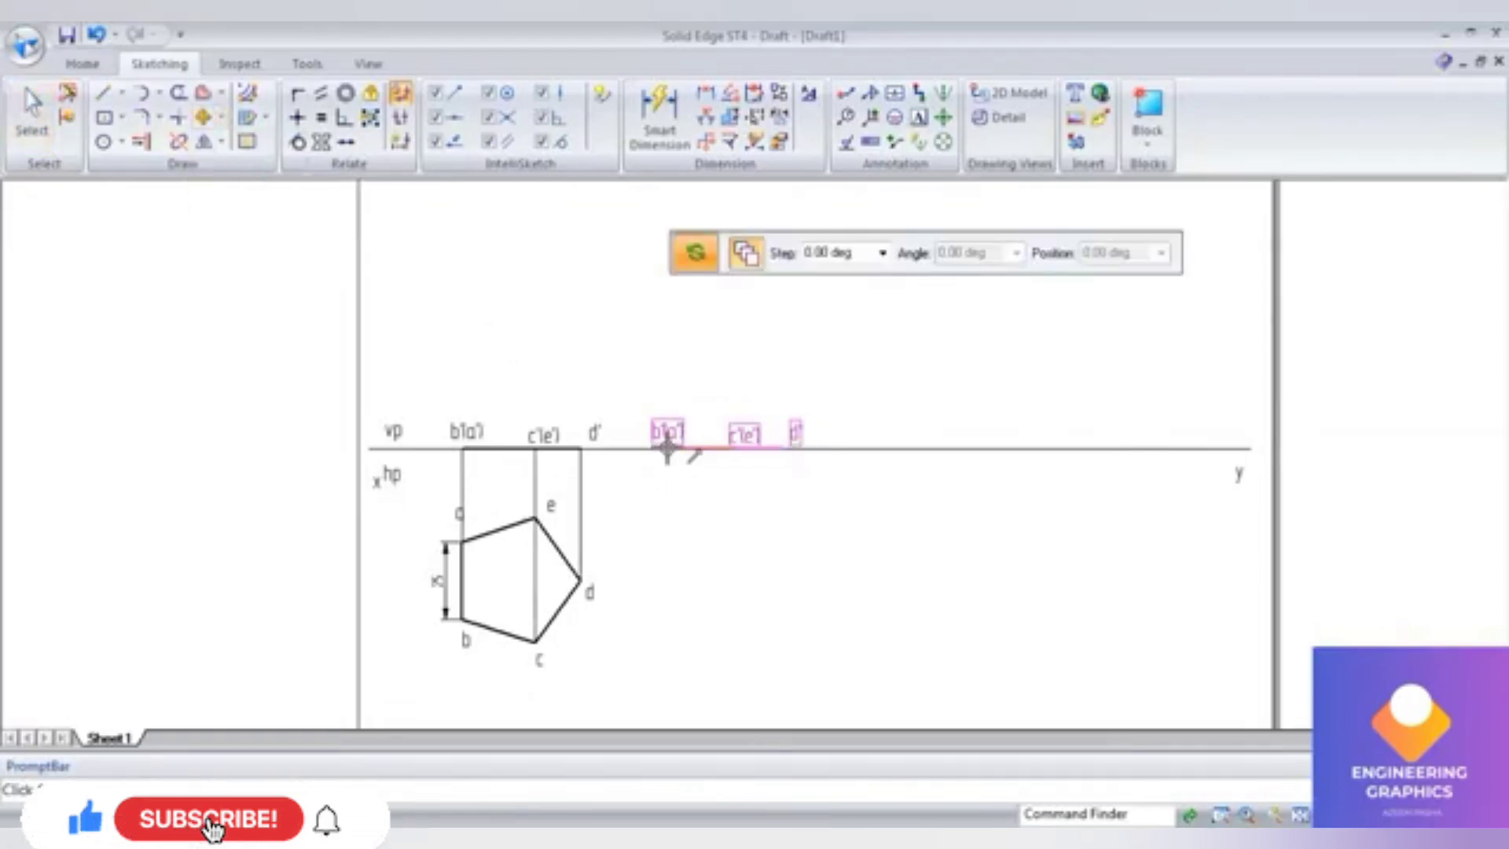
pyautogui.click(666, 449)
pyautogui.click(784, 448)
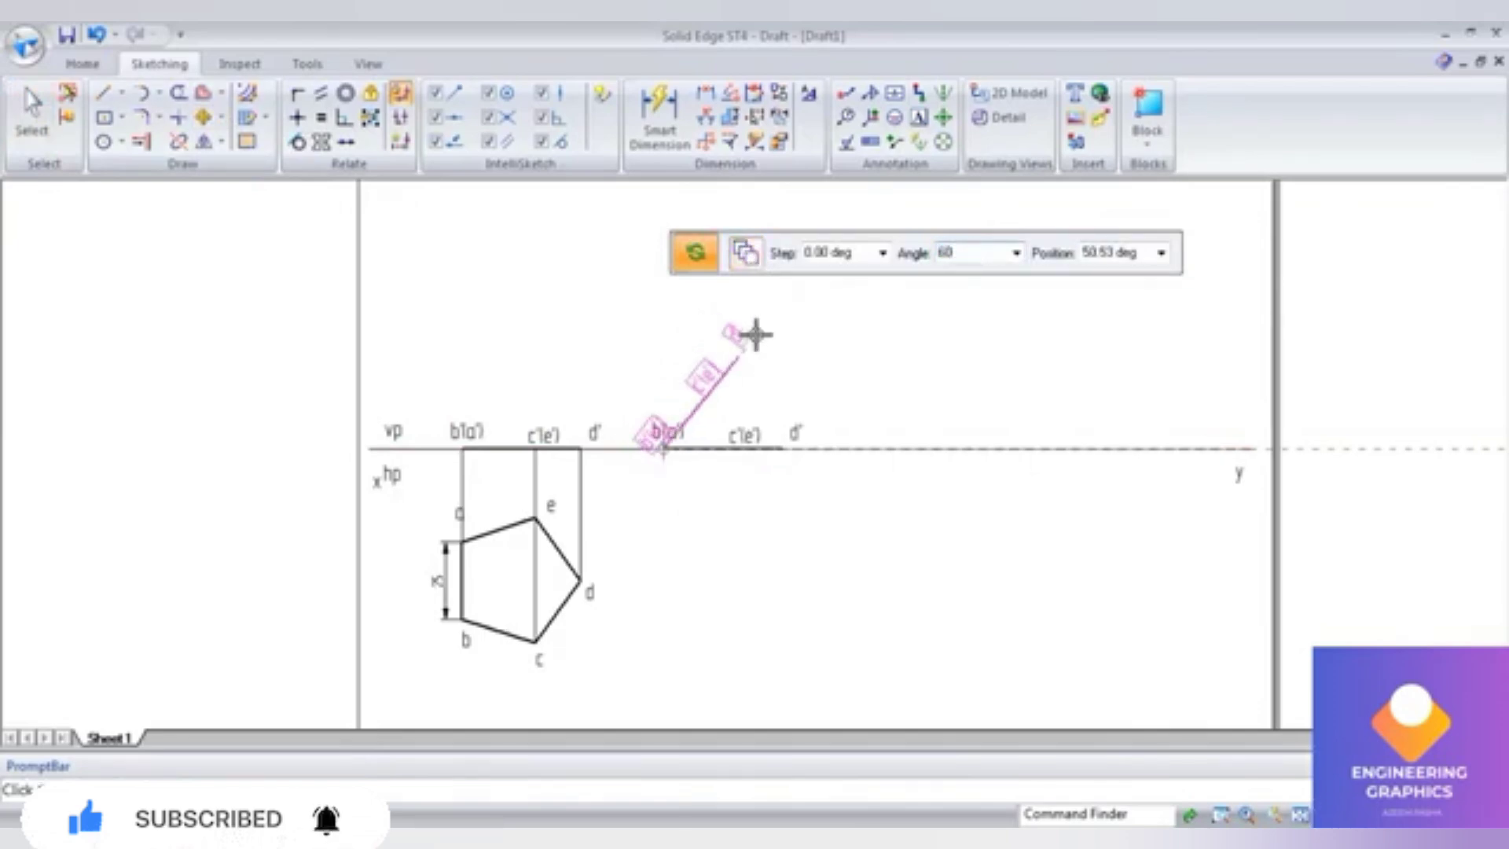
pyautogui.press('Tab')
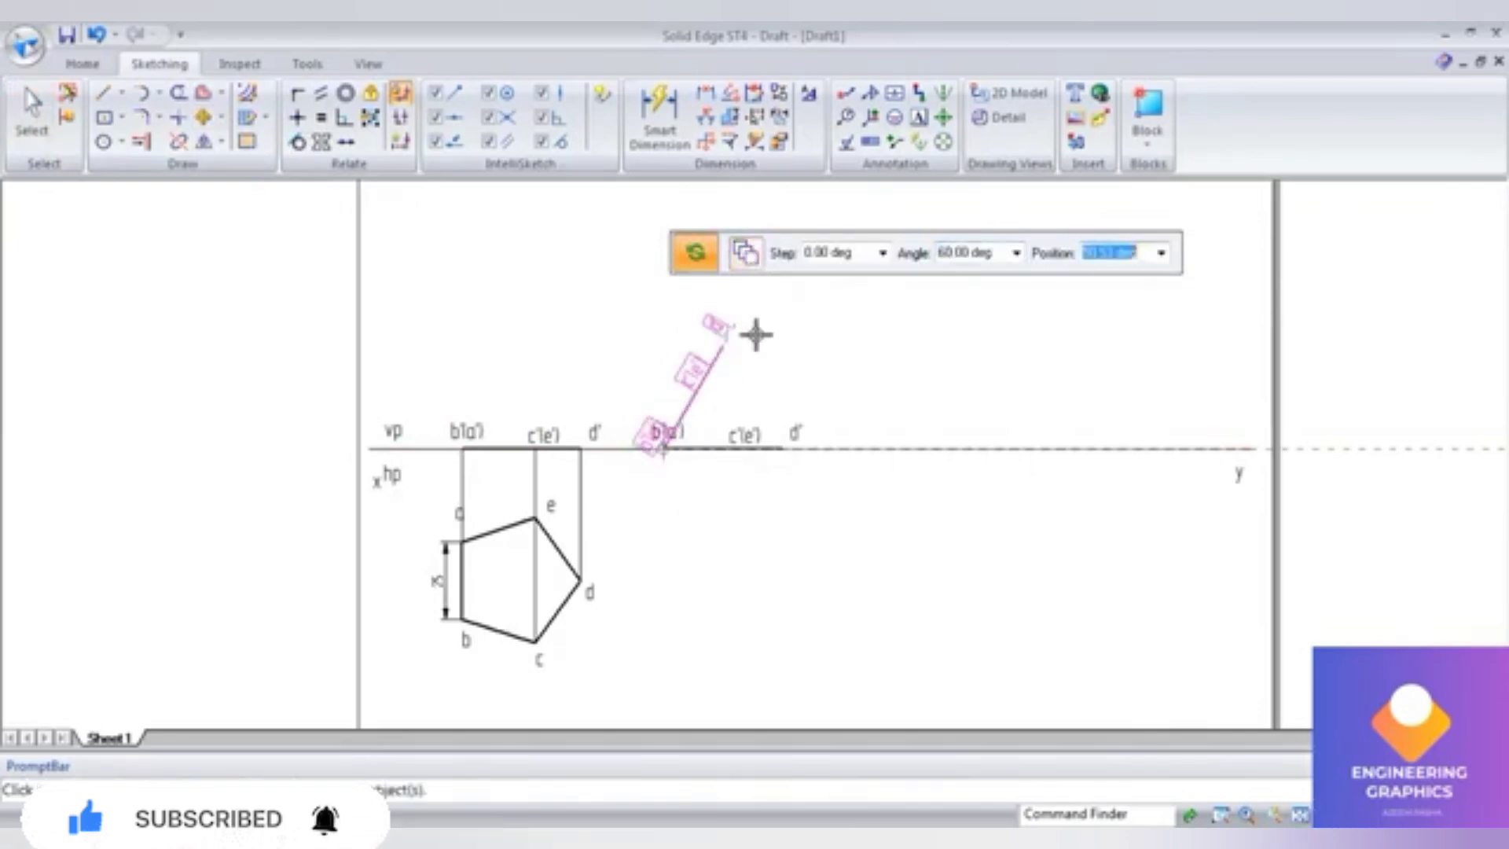
pyautogui.click(781, 394)
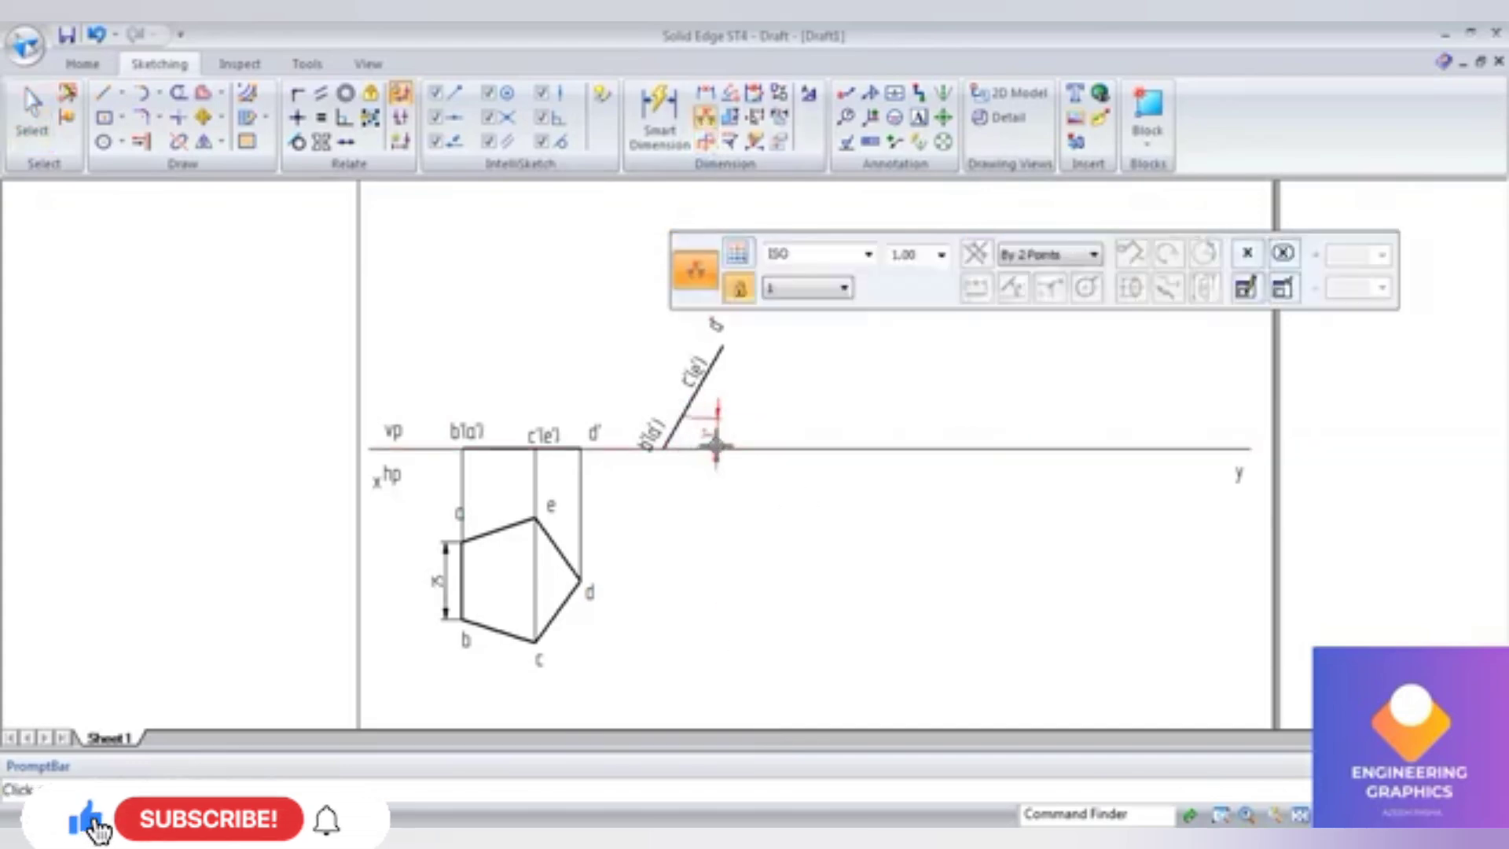
# Step: Dimension the angle between the inclined front view and the reference line
pyautogui.click(681, 413)
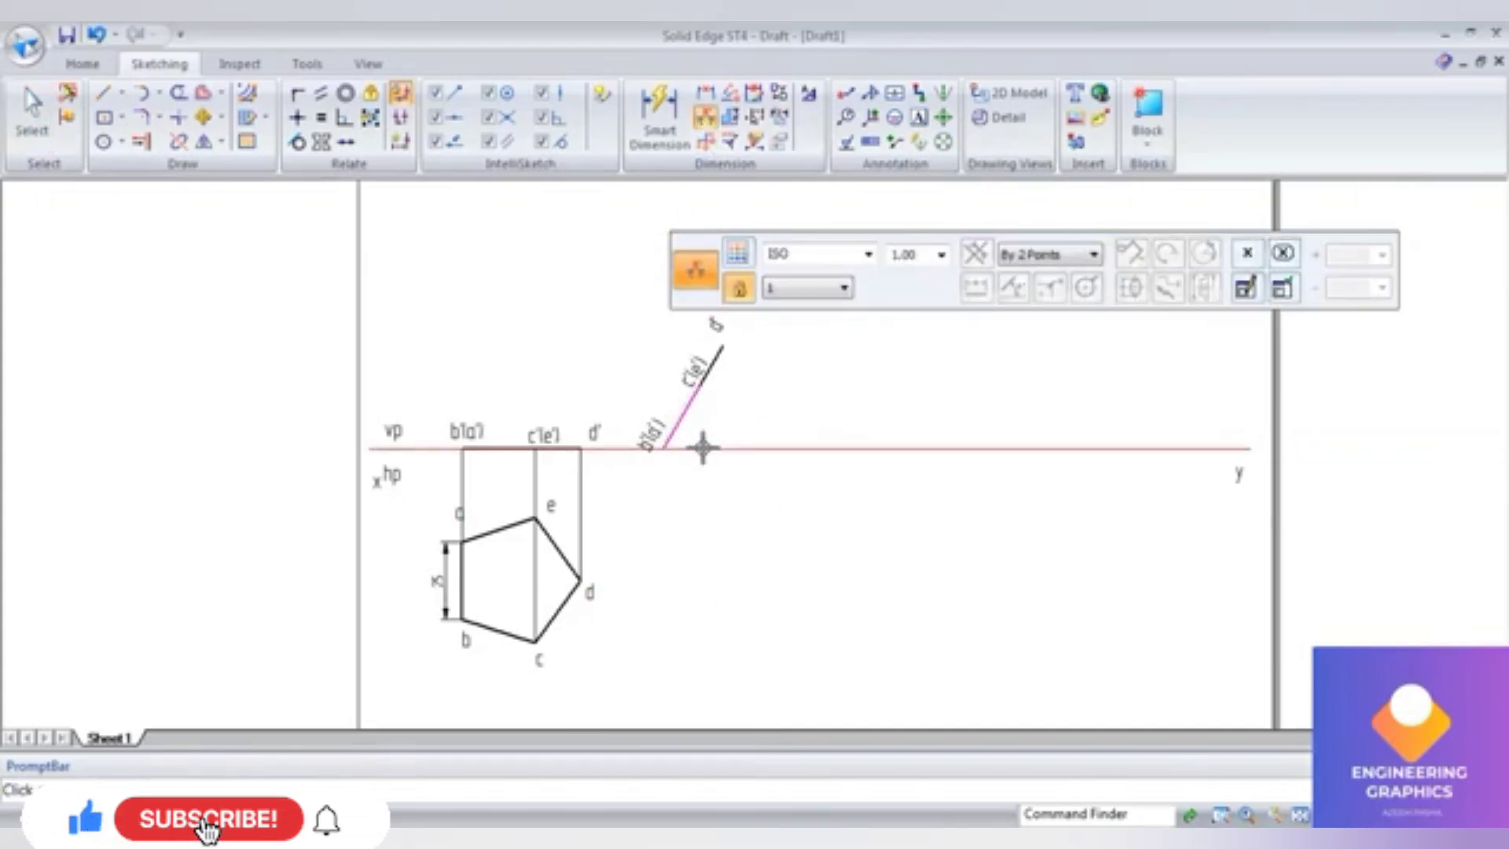
pyautogui.click(702, 448)
pyautogui.click(711, 431)
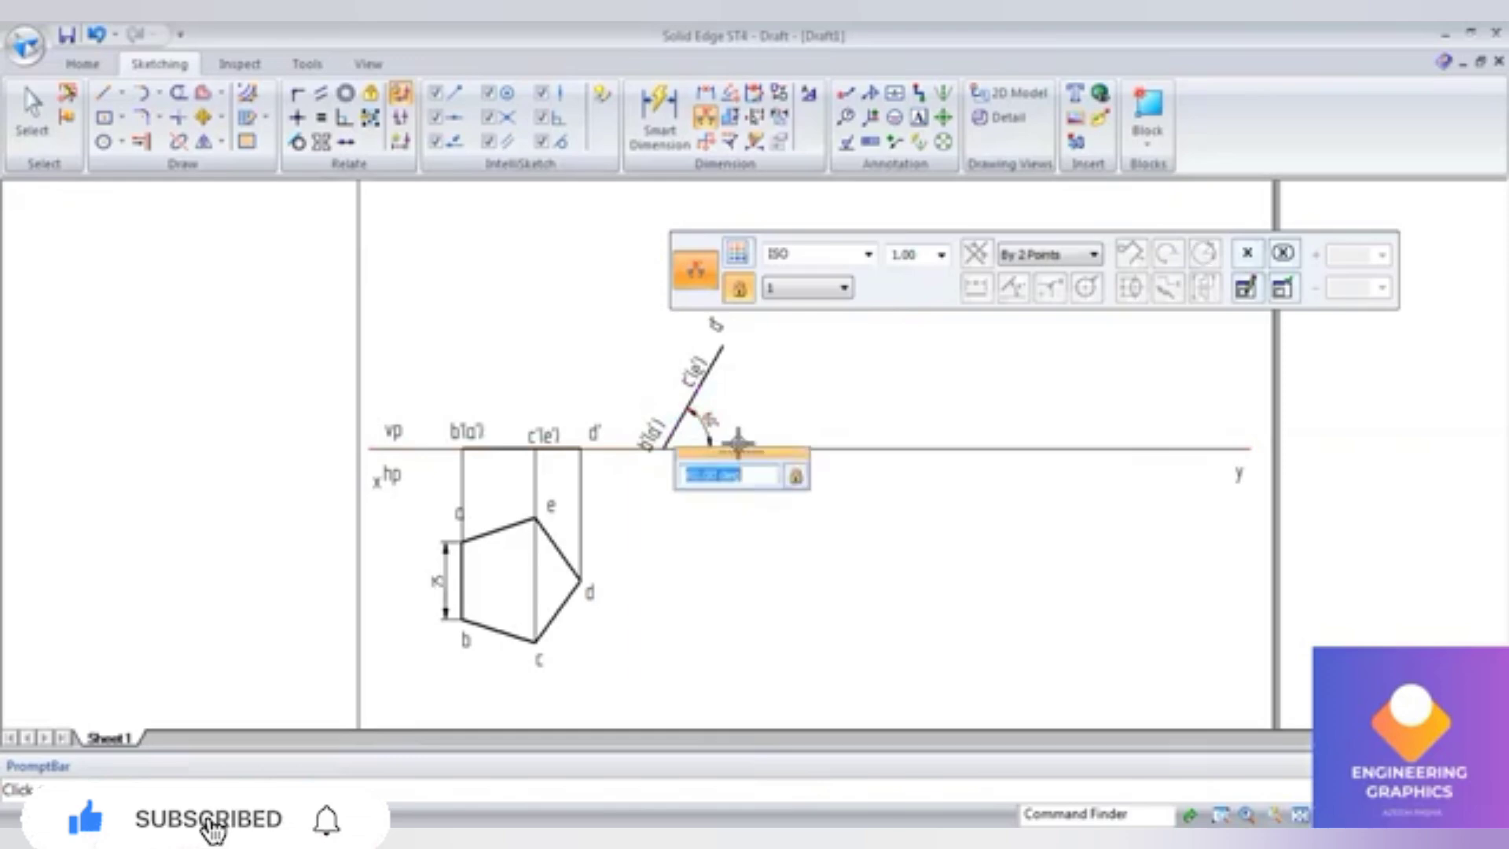
# Step: Draw thin vertical projector lines from d', b'(a') and c'(e') of the inclined front view down below the reference line
pyautogui.click(110, 94)
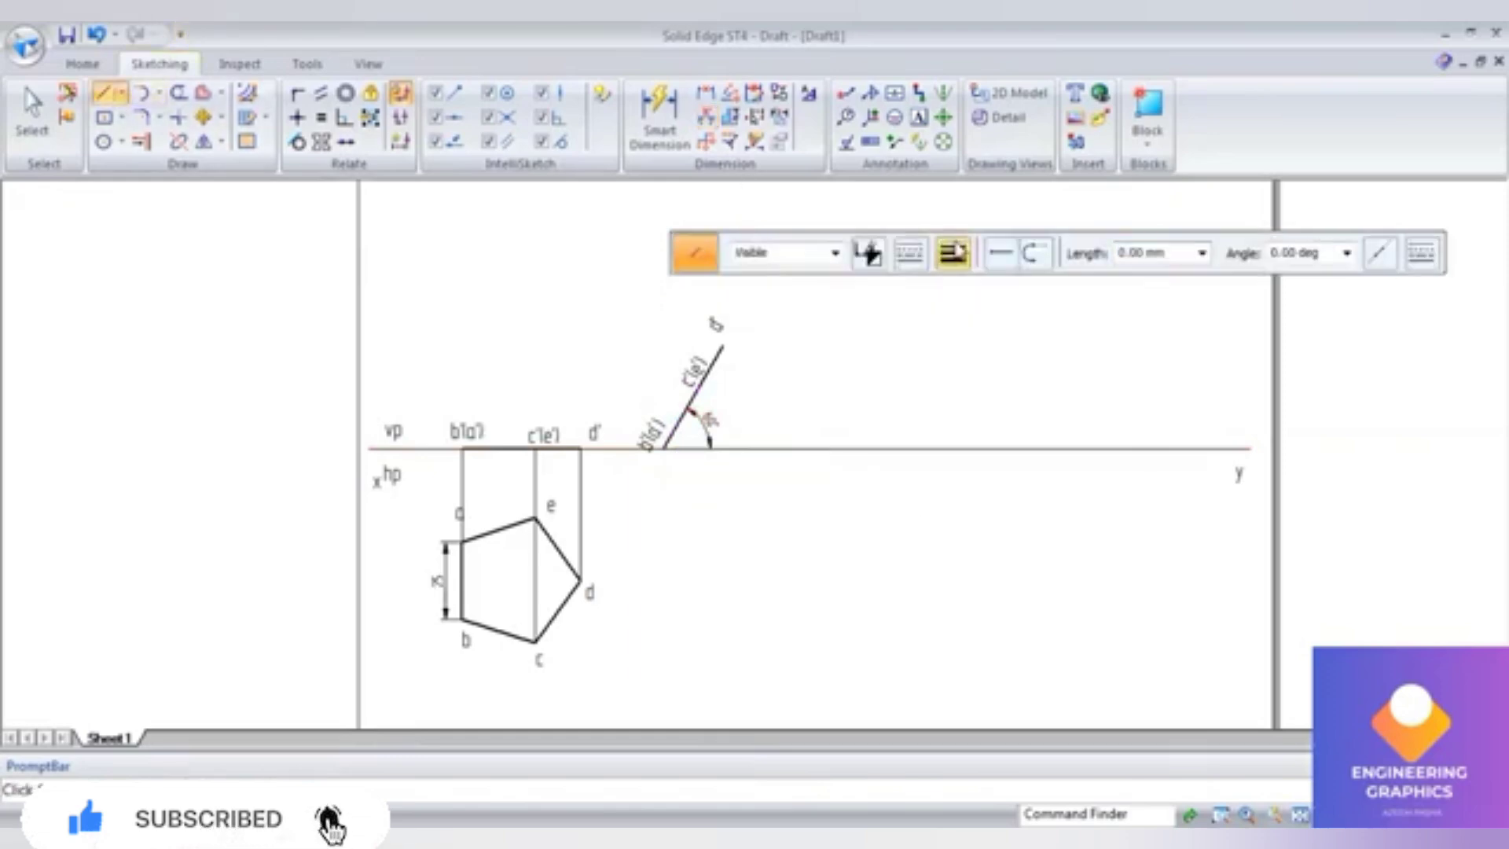
pyautogui.click(959, 251)
pyautogui.click(968, 283)
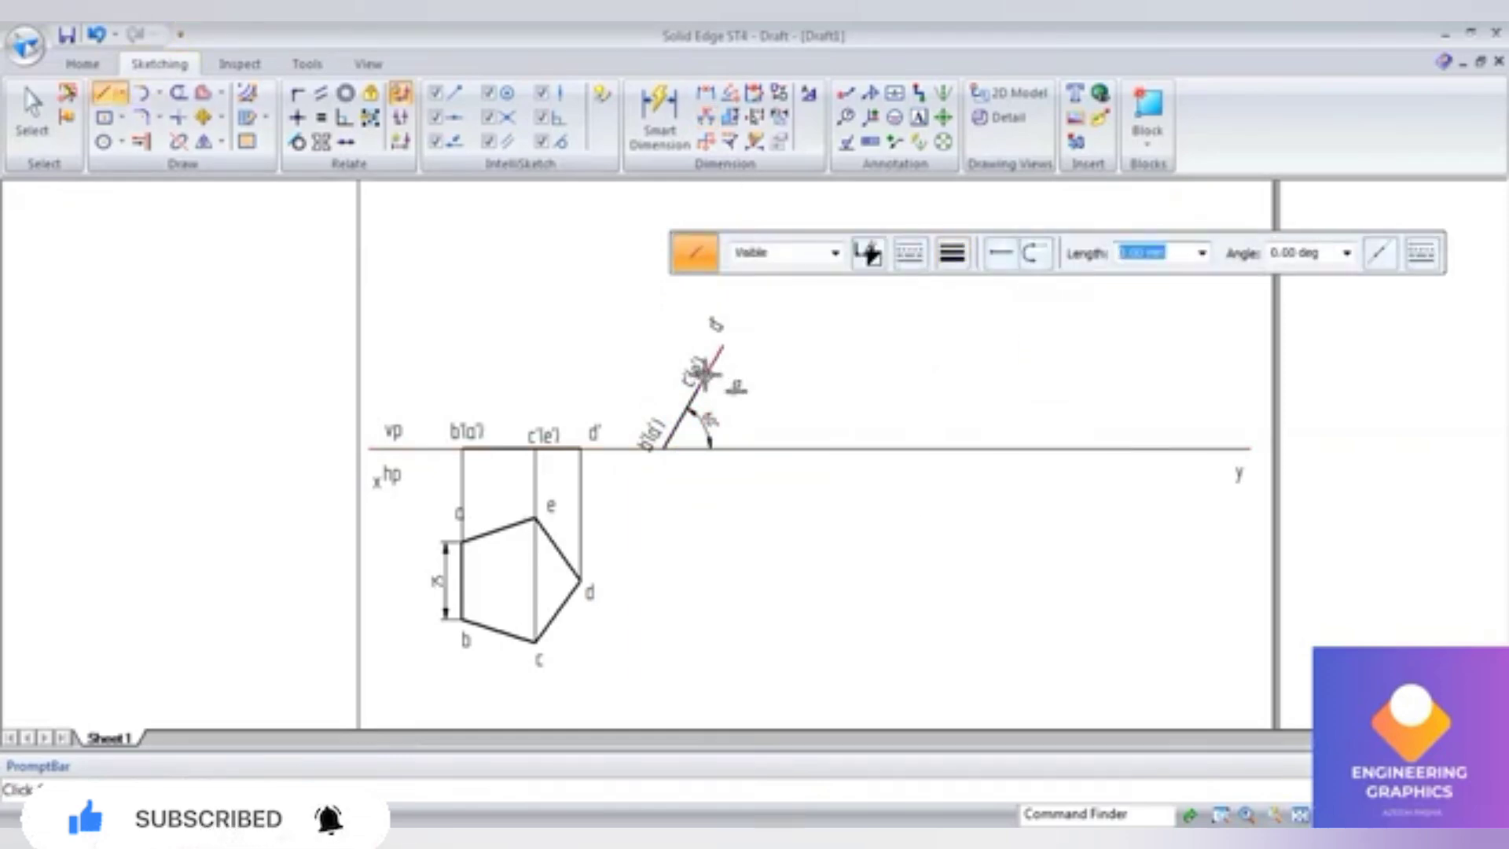
pyautogui.click(723, 347)
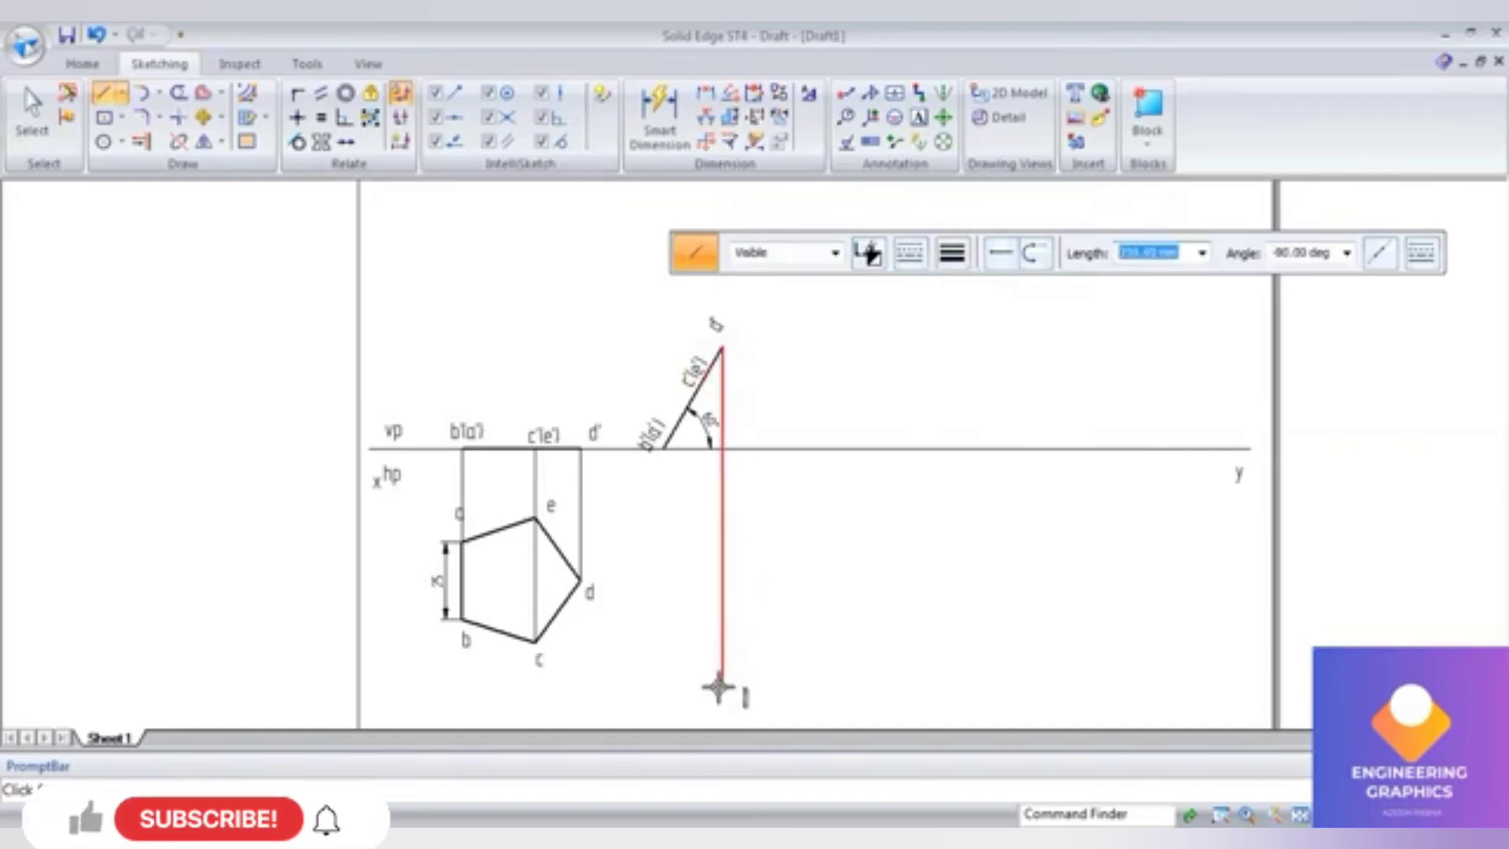
pyautogui.click(656, 432)
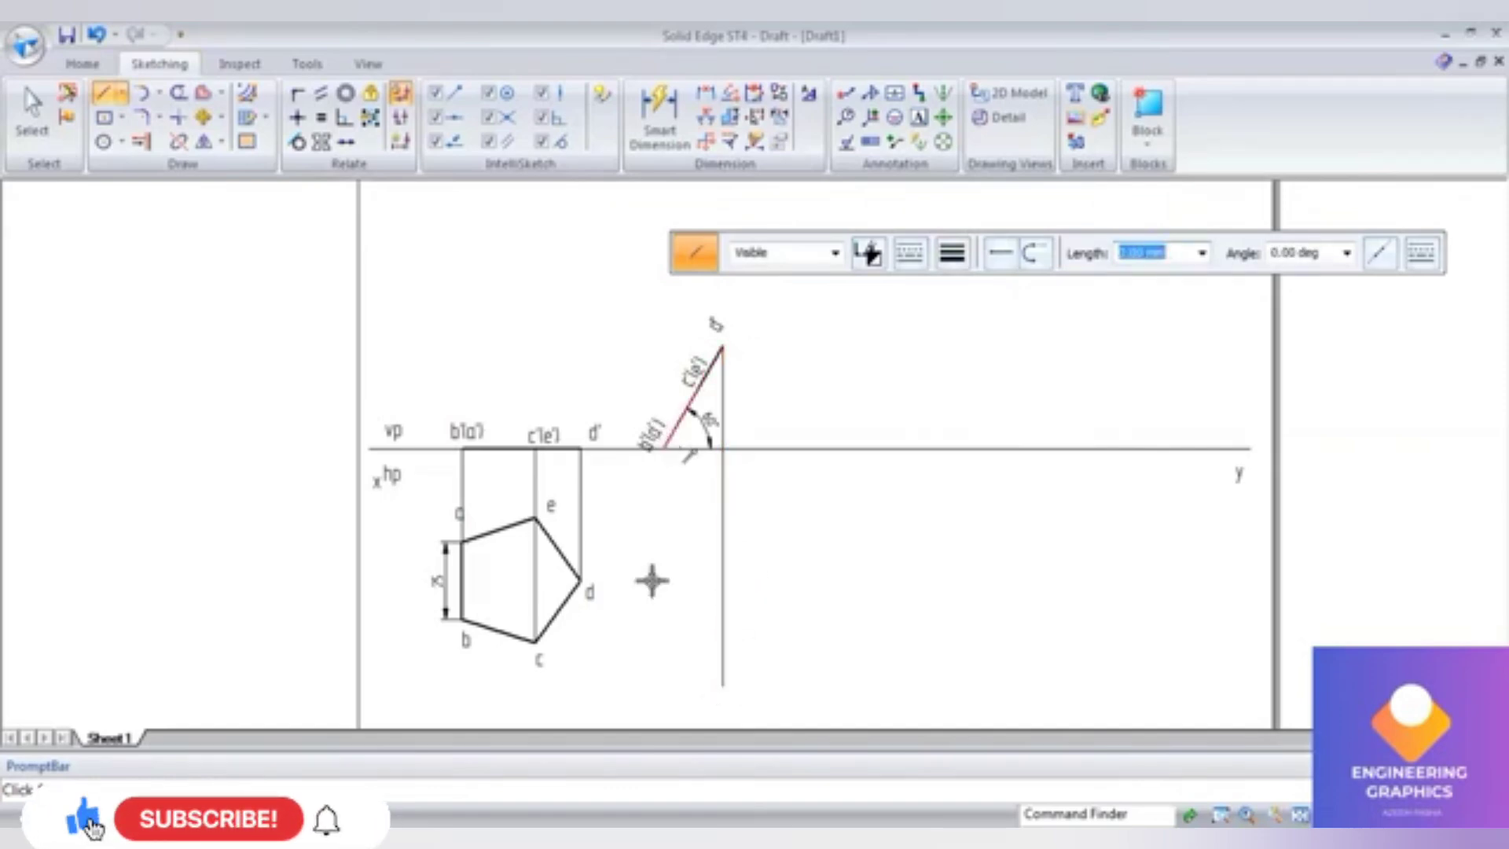
pyautogui.click(664, 447)
pyautogui.click(664, 688)
pyautogui.rightClick(695, 397)
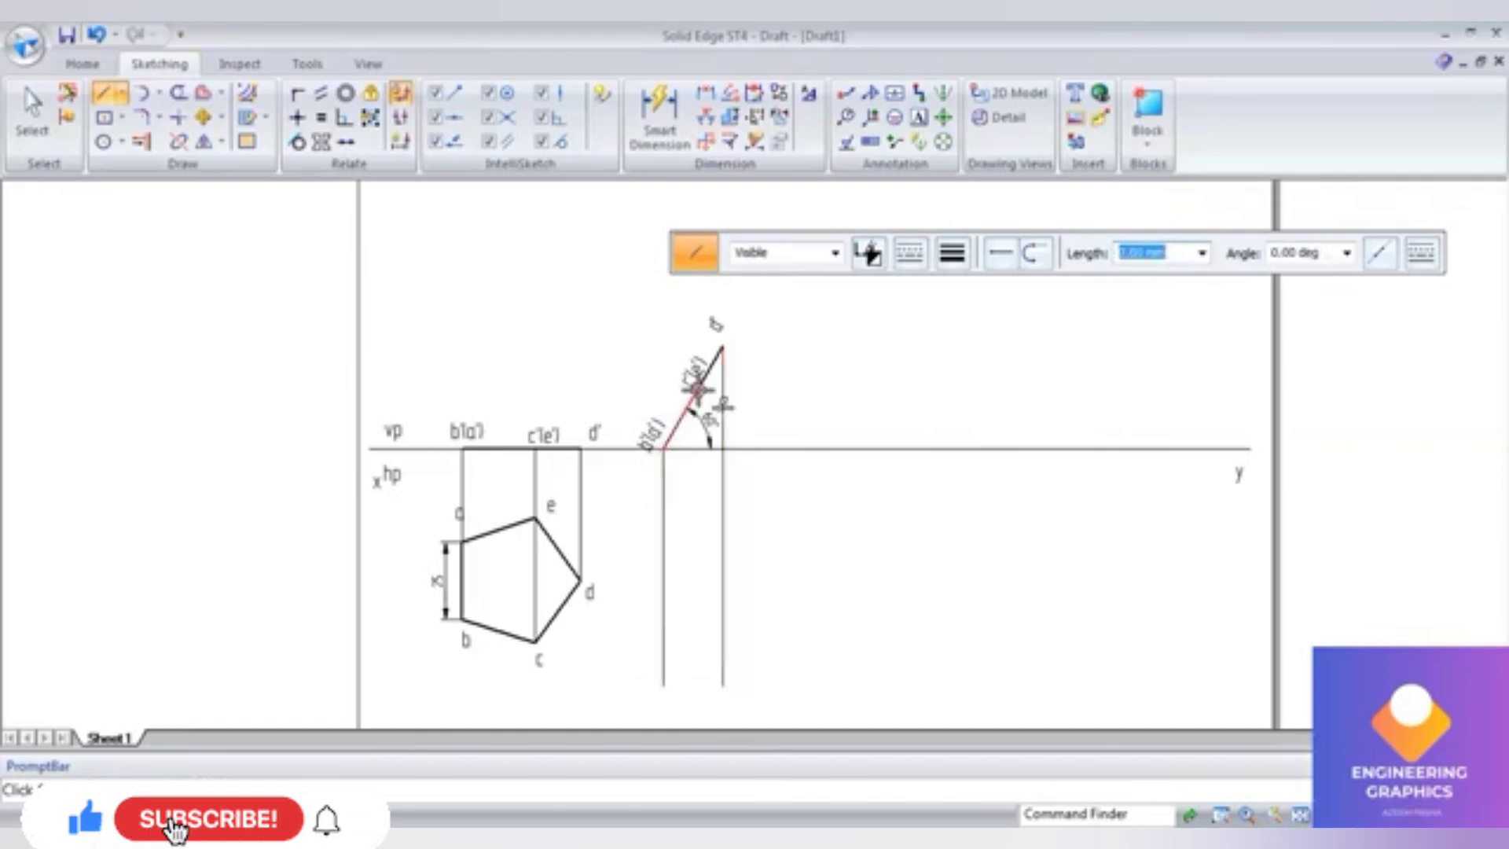
pyautogui.click(697, 391)
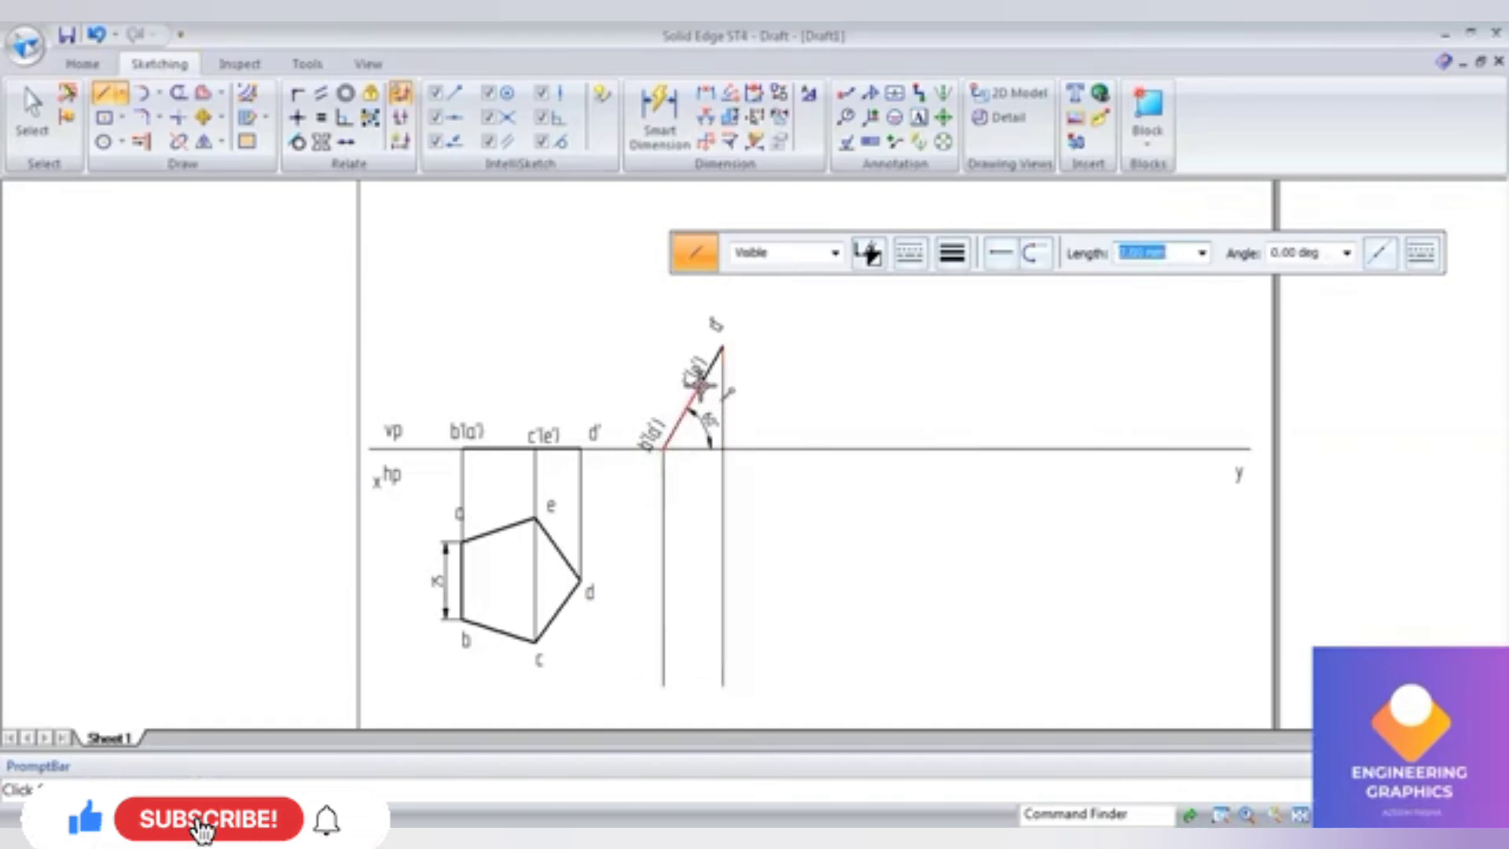
pyautogui.click(699, 700)
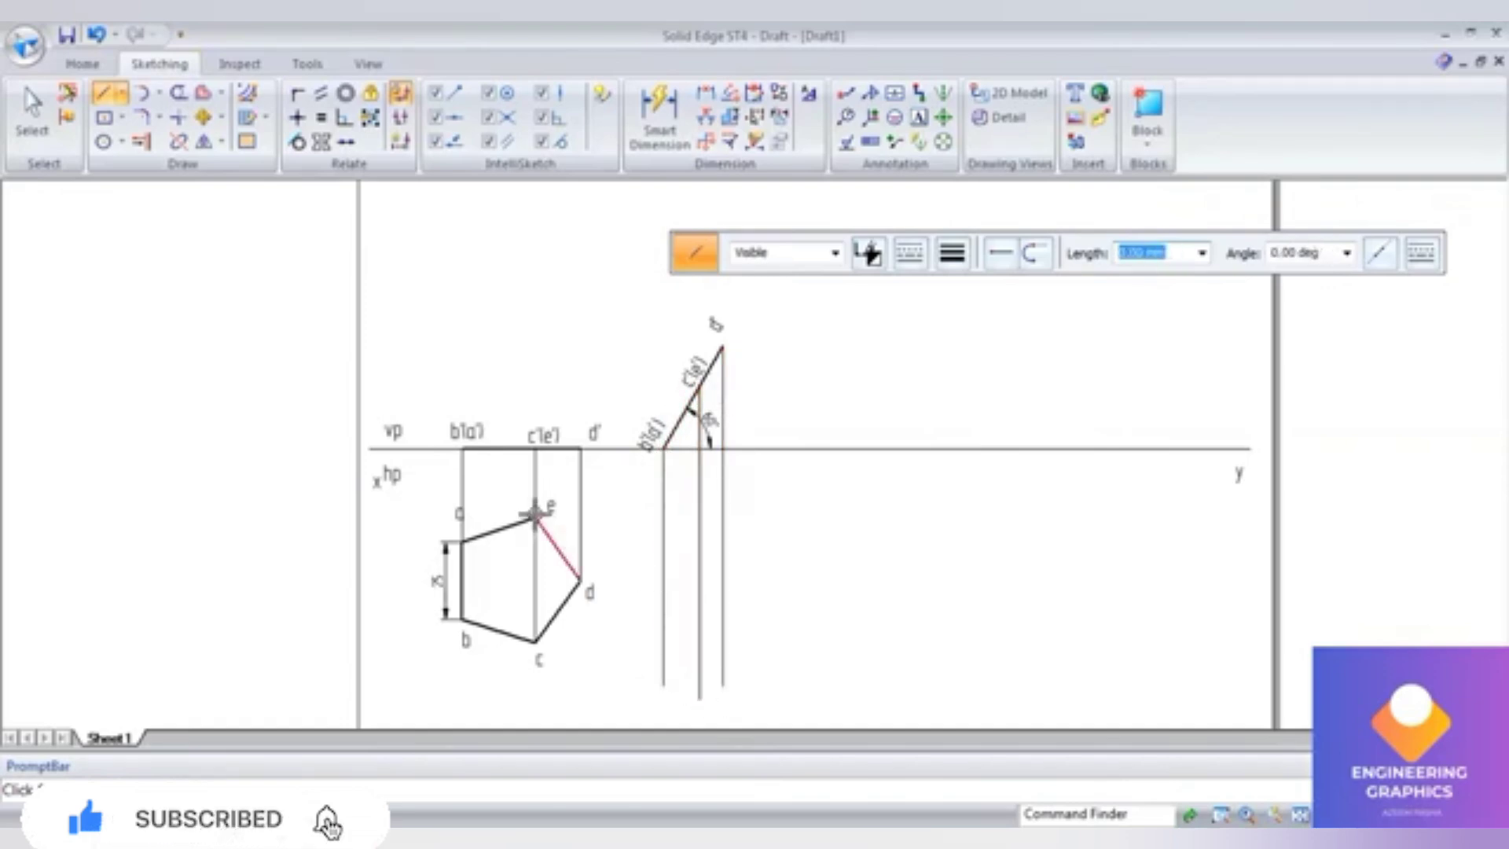
# Step: Draw thin horizontal projector lines from pentagon corners e, a, d, b and c rightward across the vertical projectors
pyautogui.click(535, 515)
pyautogui.click(612, 527)
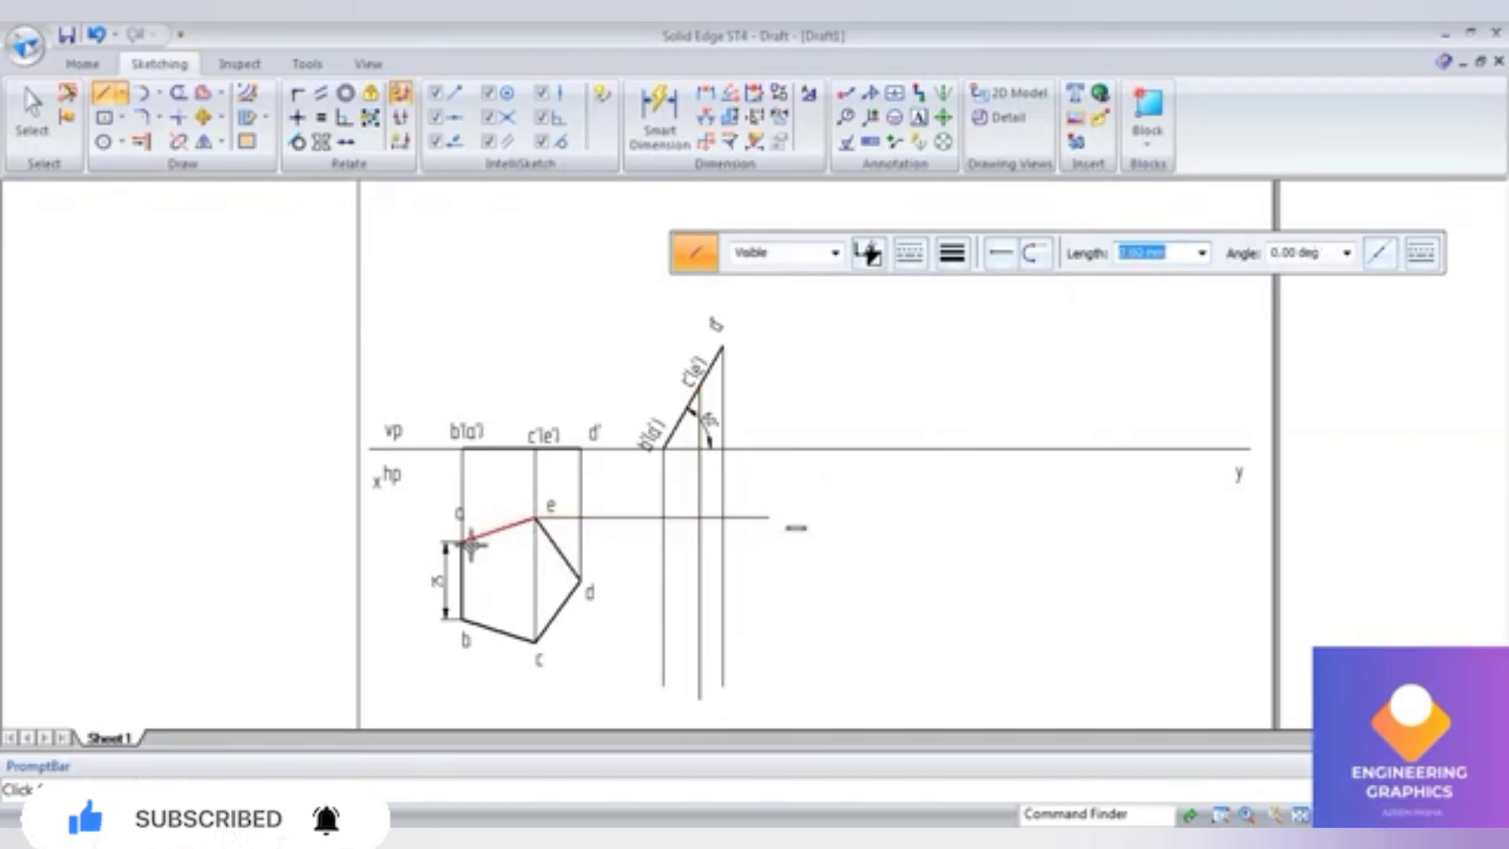
pyautogui.click(462, 542)
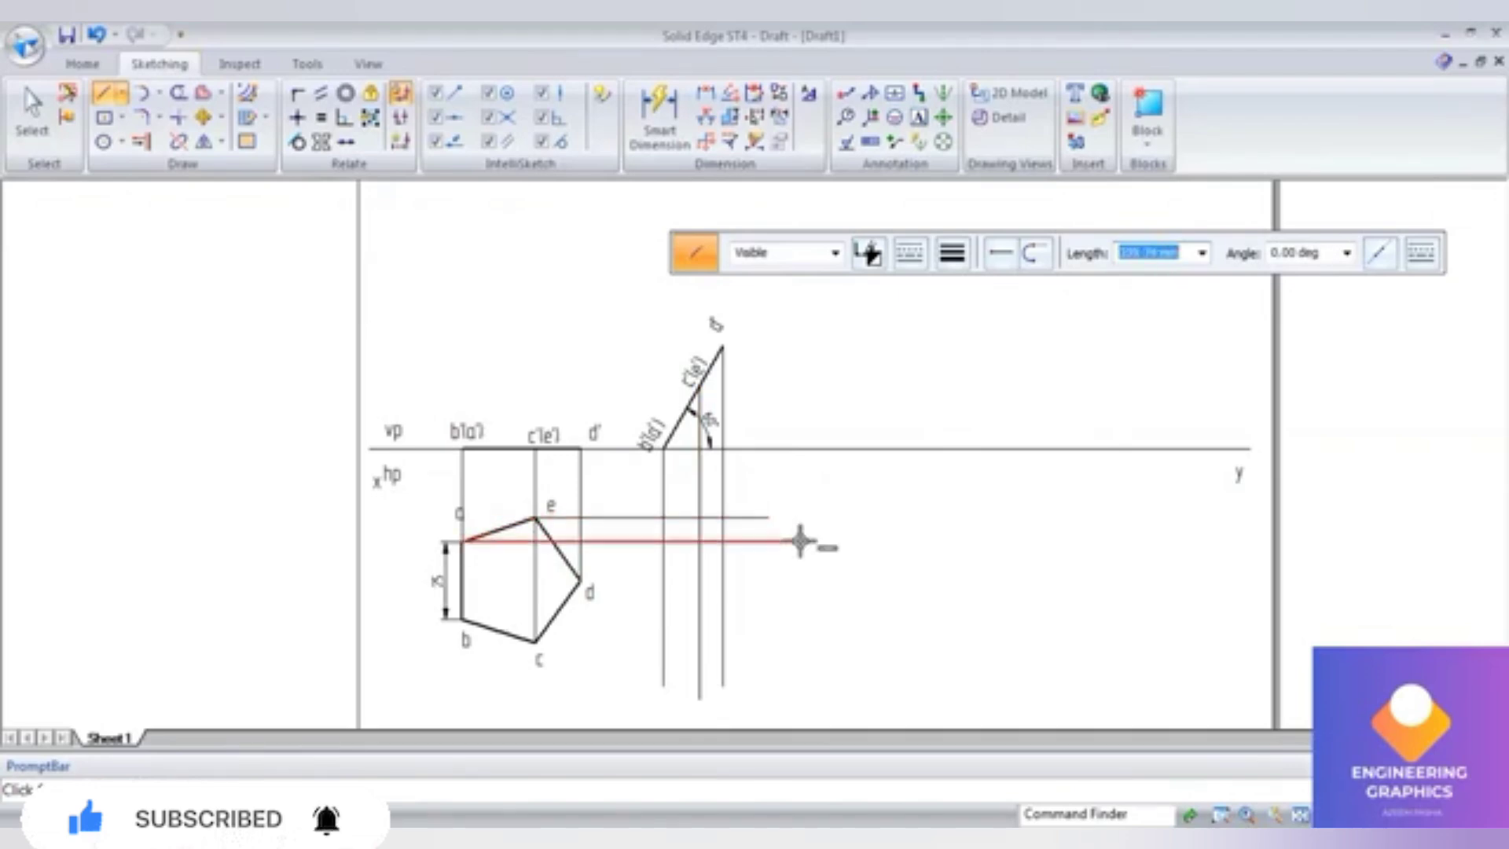
pyautogui.click(591, 595)
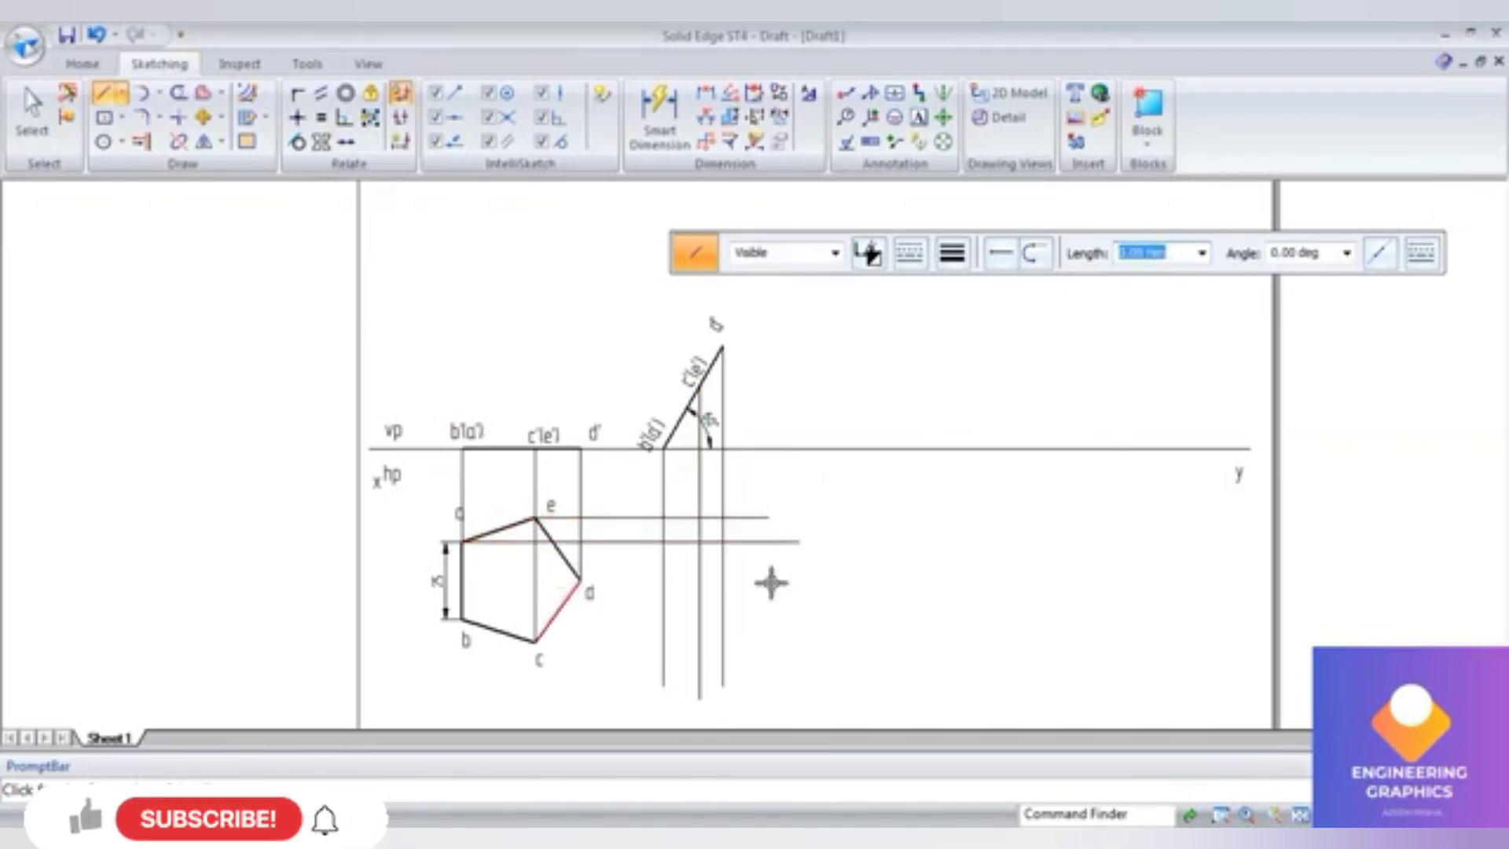
pyautogui.click(462, 619)
pyautogui.click(789, 619)
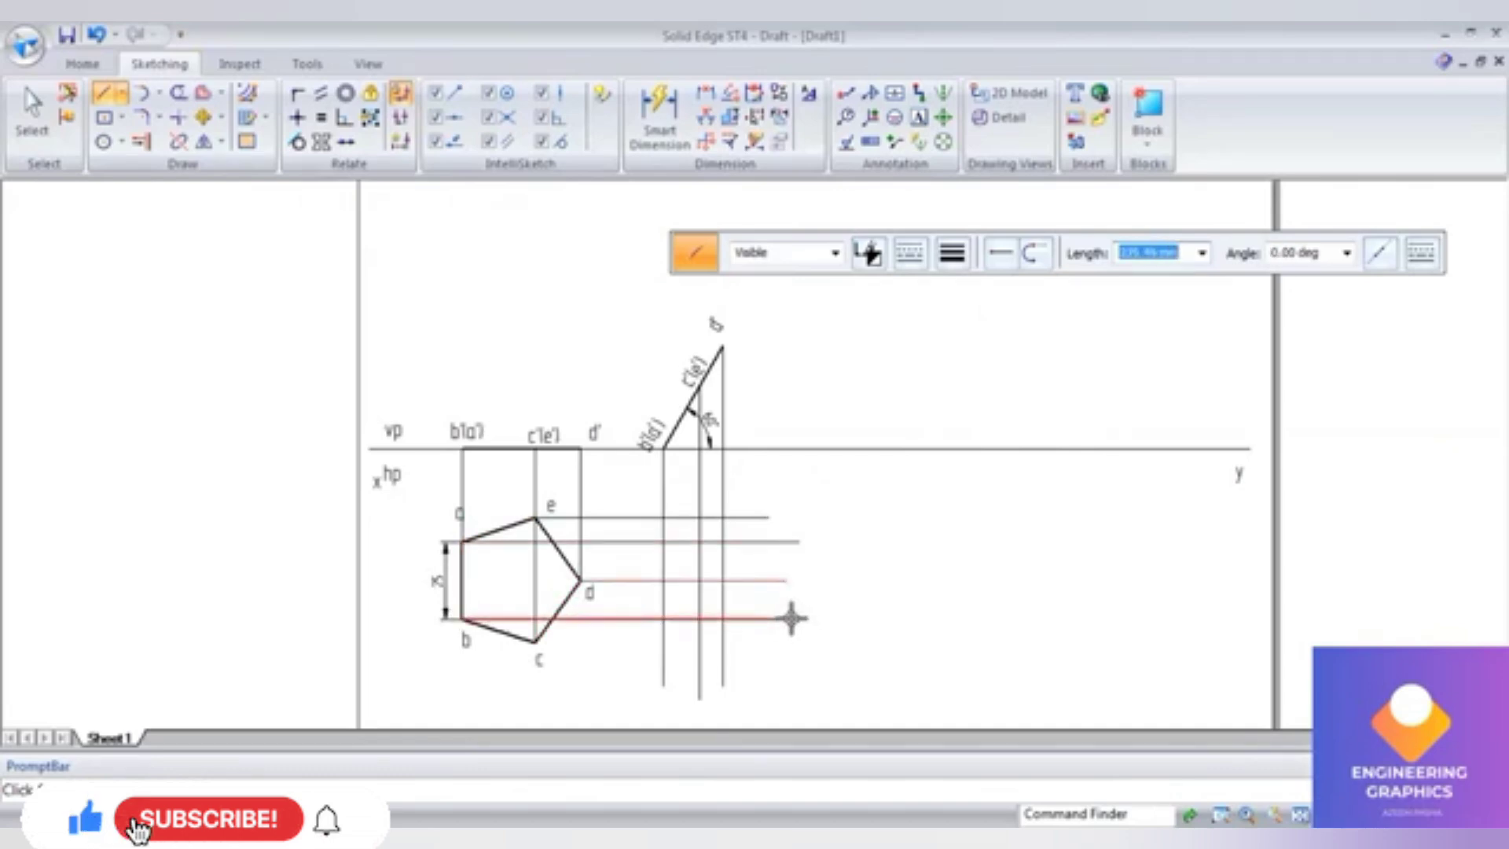
pyautogui.click(536, 642)
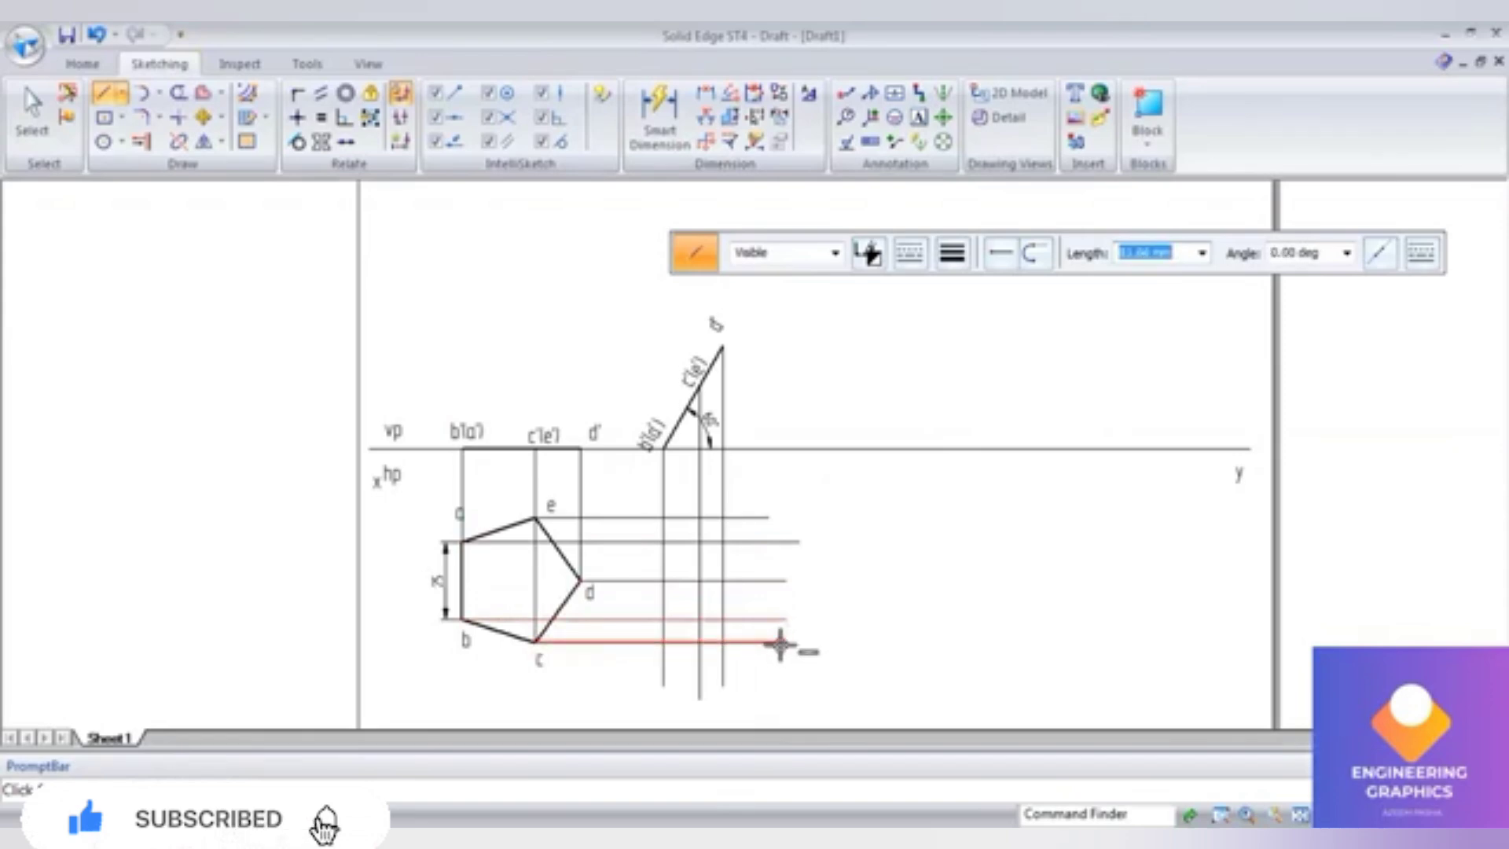
pyautogui.click(786, 642)
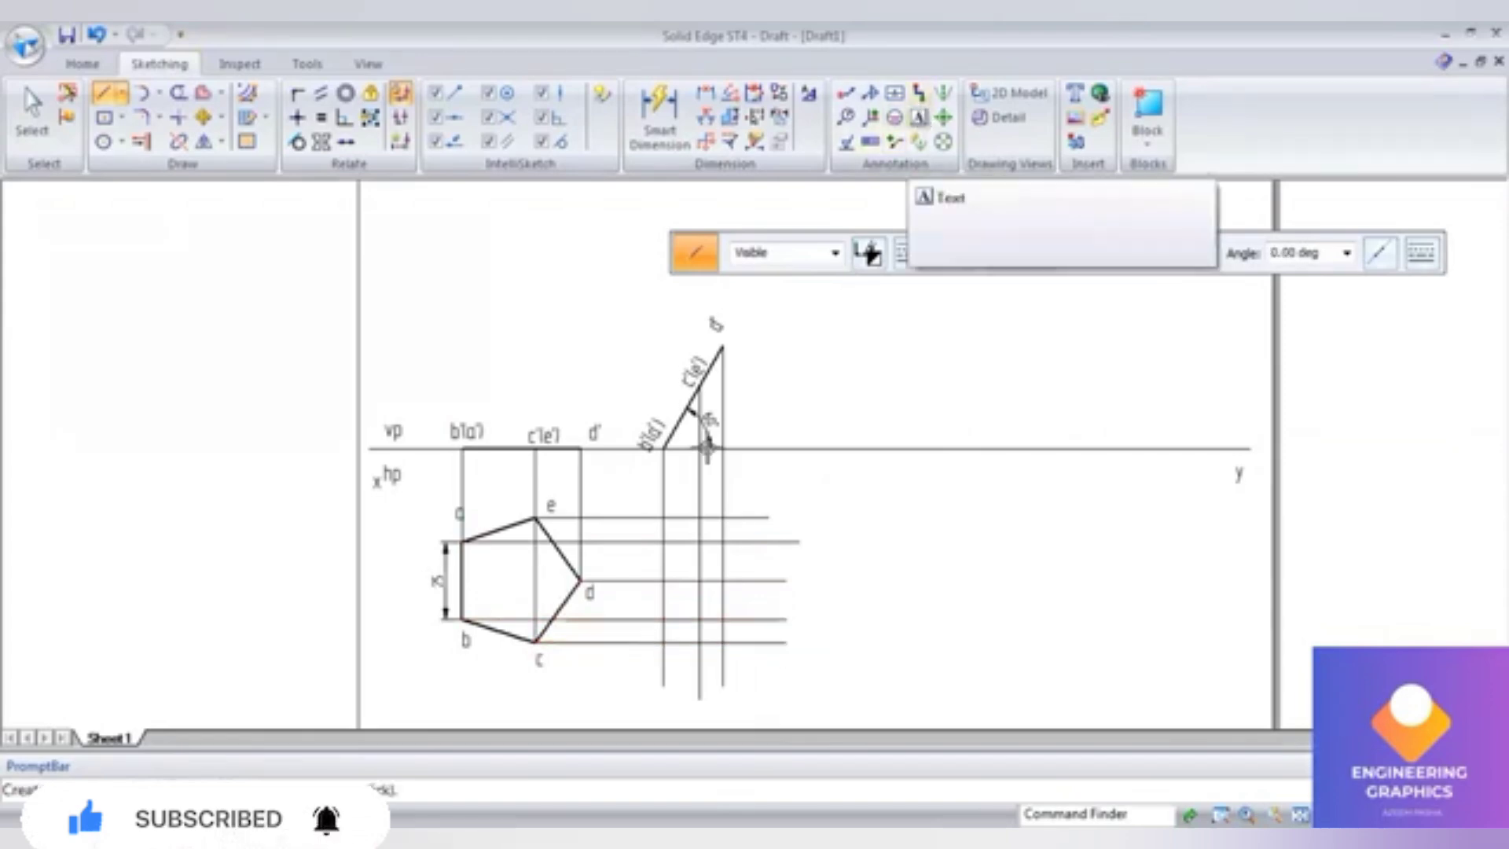
# Step: Label the projector intersections below the inclined front view a, b, c, d and e to match the first pentagon's corners
pyautogui.click(647, 526)
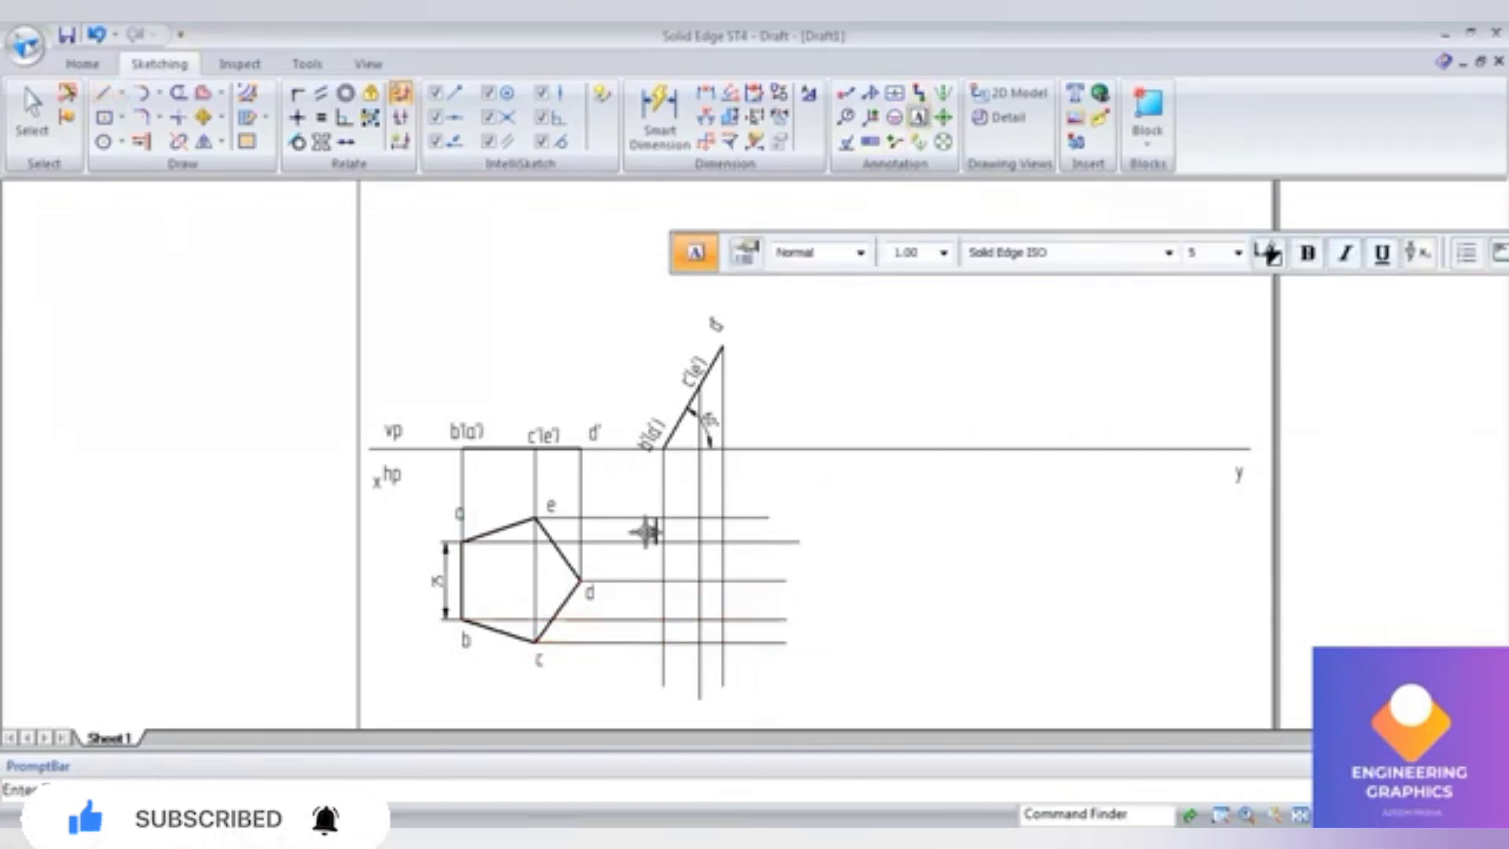
pyautogui.write('a')
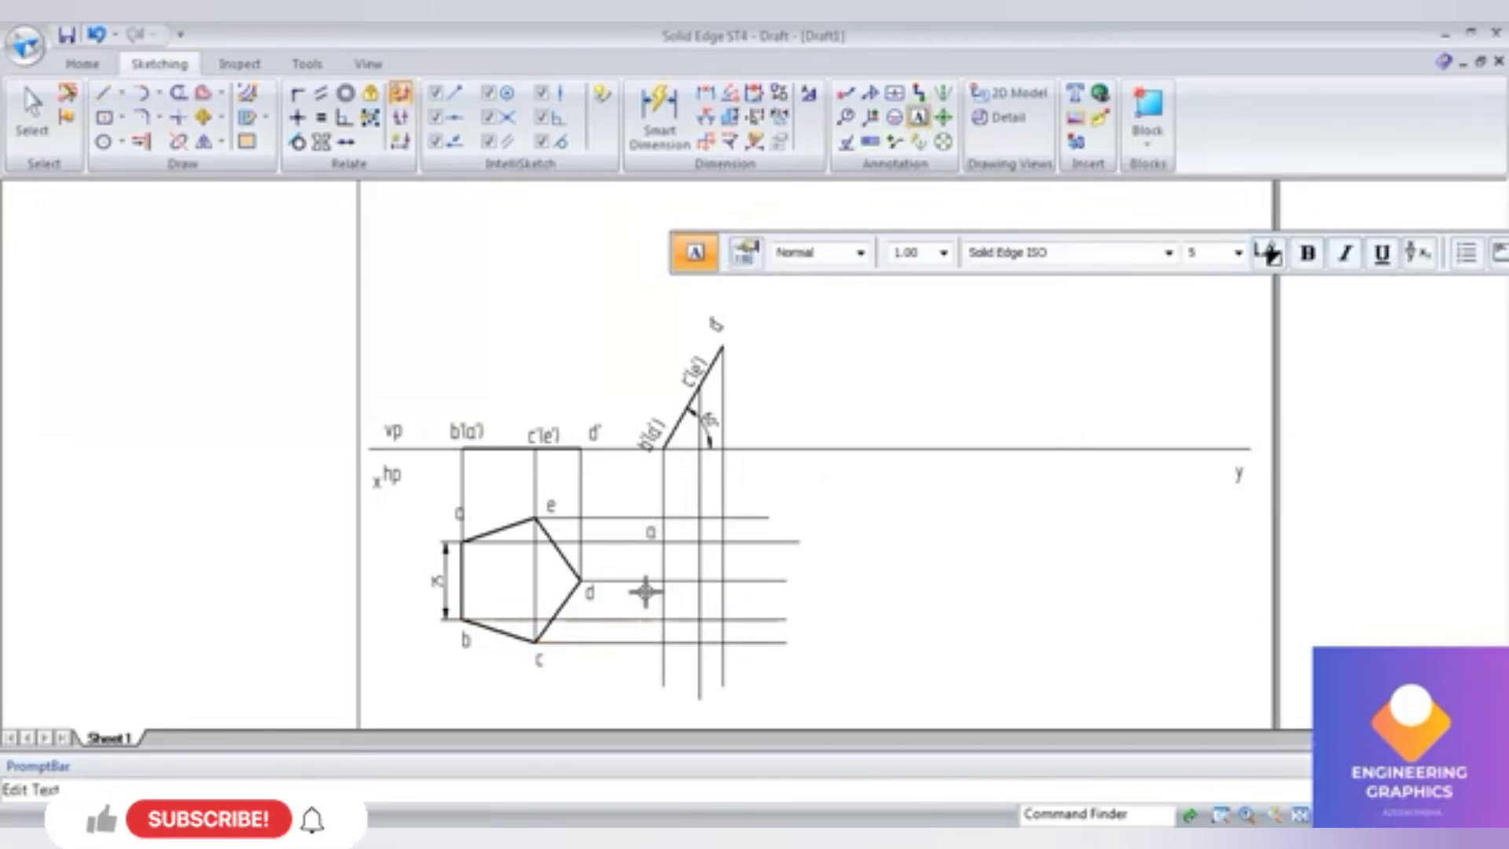
pyautogui.write('b')
pyautogui.click(711, 642)
pyautogui.write('c')
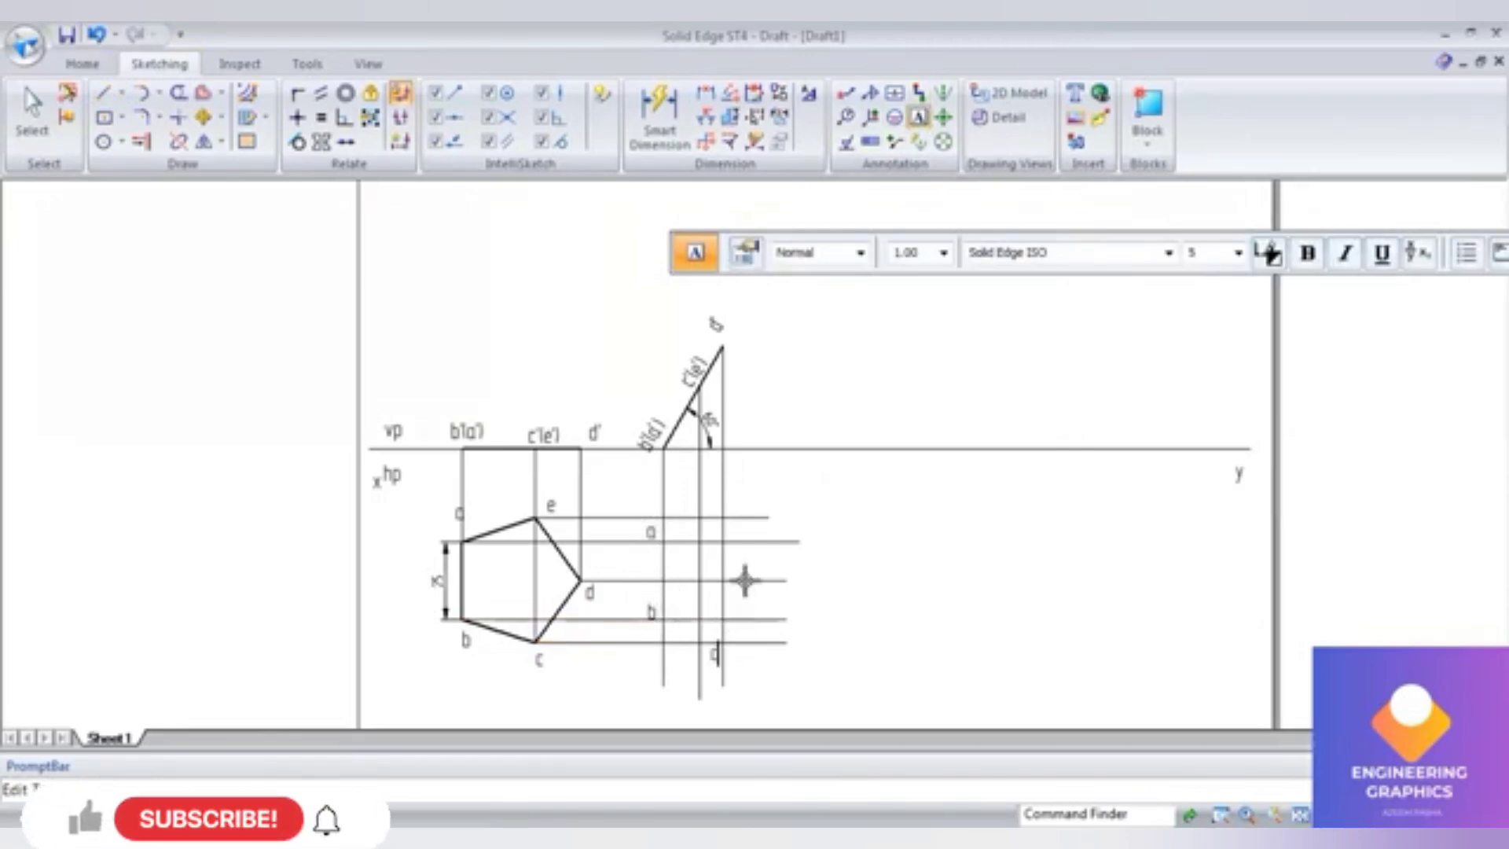
pyautogui.click(738, 574)
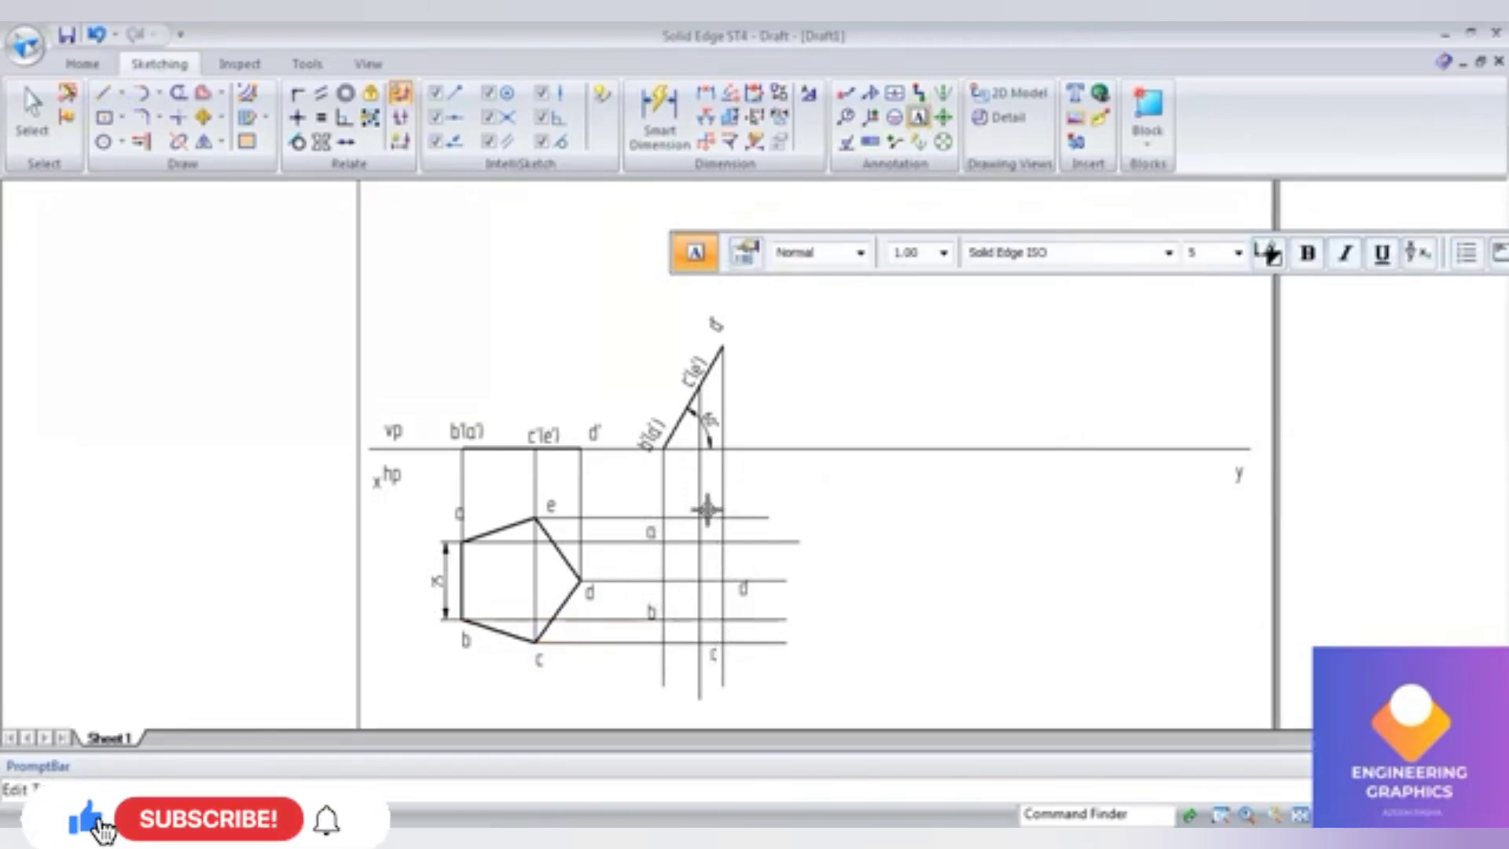
pyautogui.write('d')
pyautogui.click(704, 494)
pyautogui.write('e')
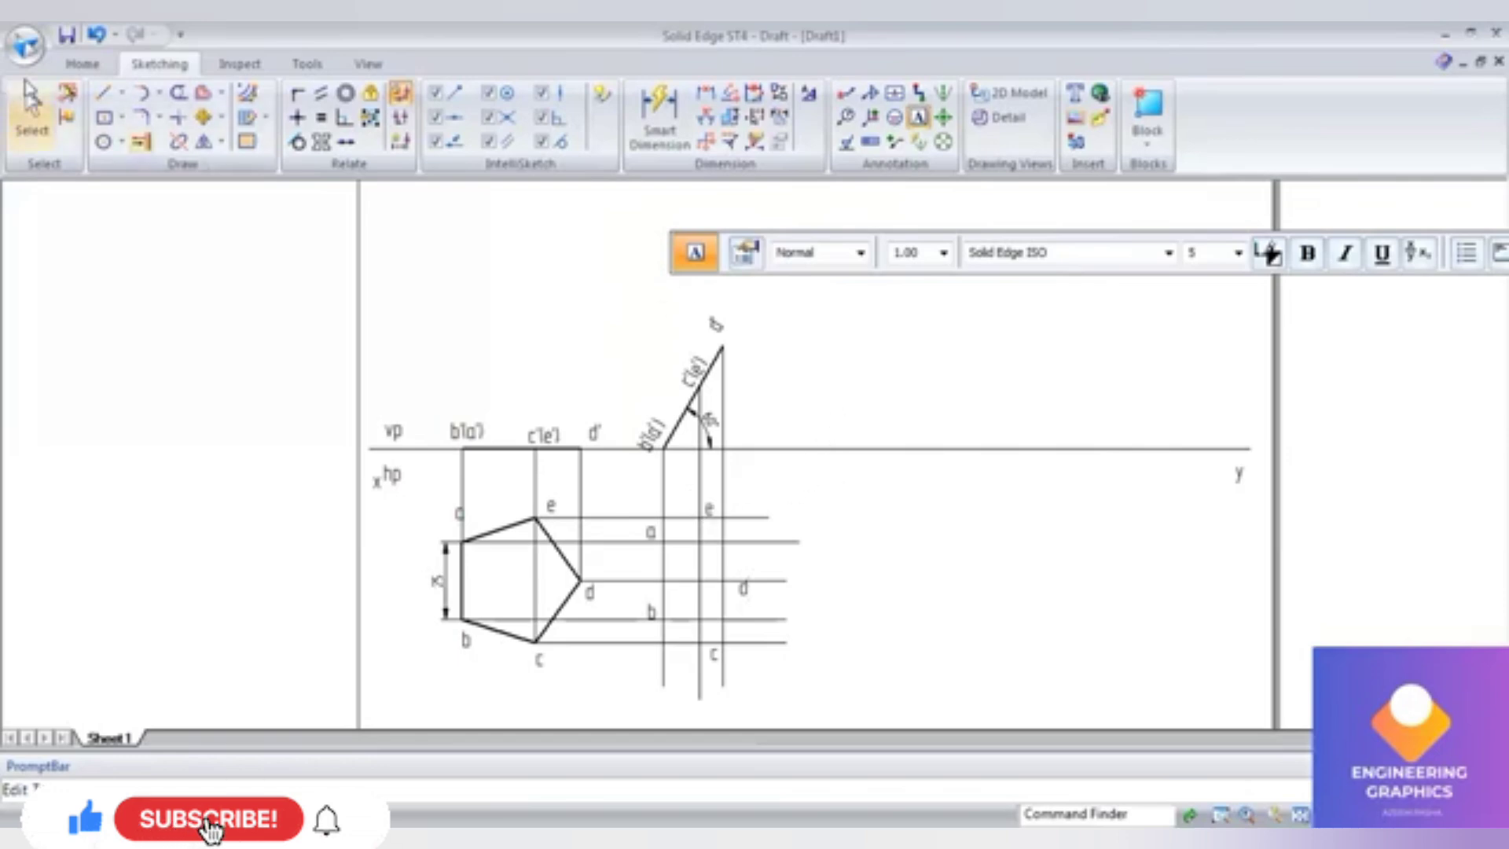
# Step: Draw the foreshortened pentagon a-b-c-d-e with thick lines through the labelled projector intersections
pyautogui.click(103, 92)
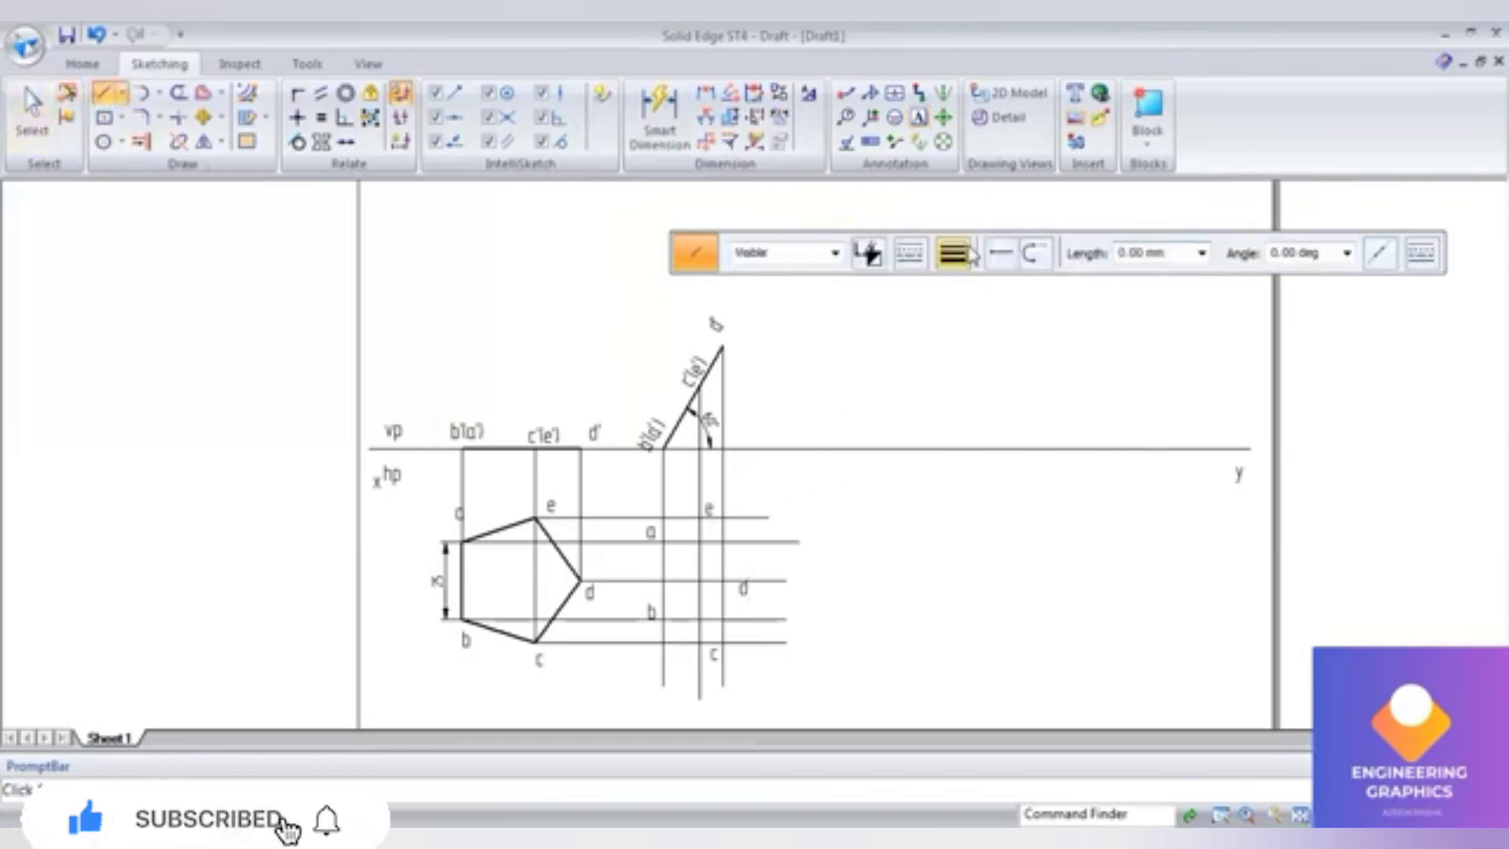
pyautogui.click(952, 252)
pyautogui.click(963, 340)
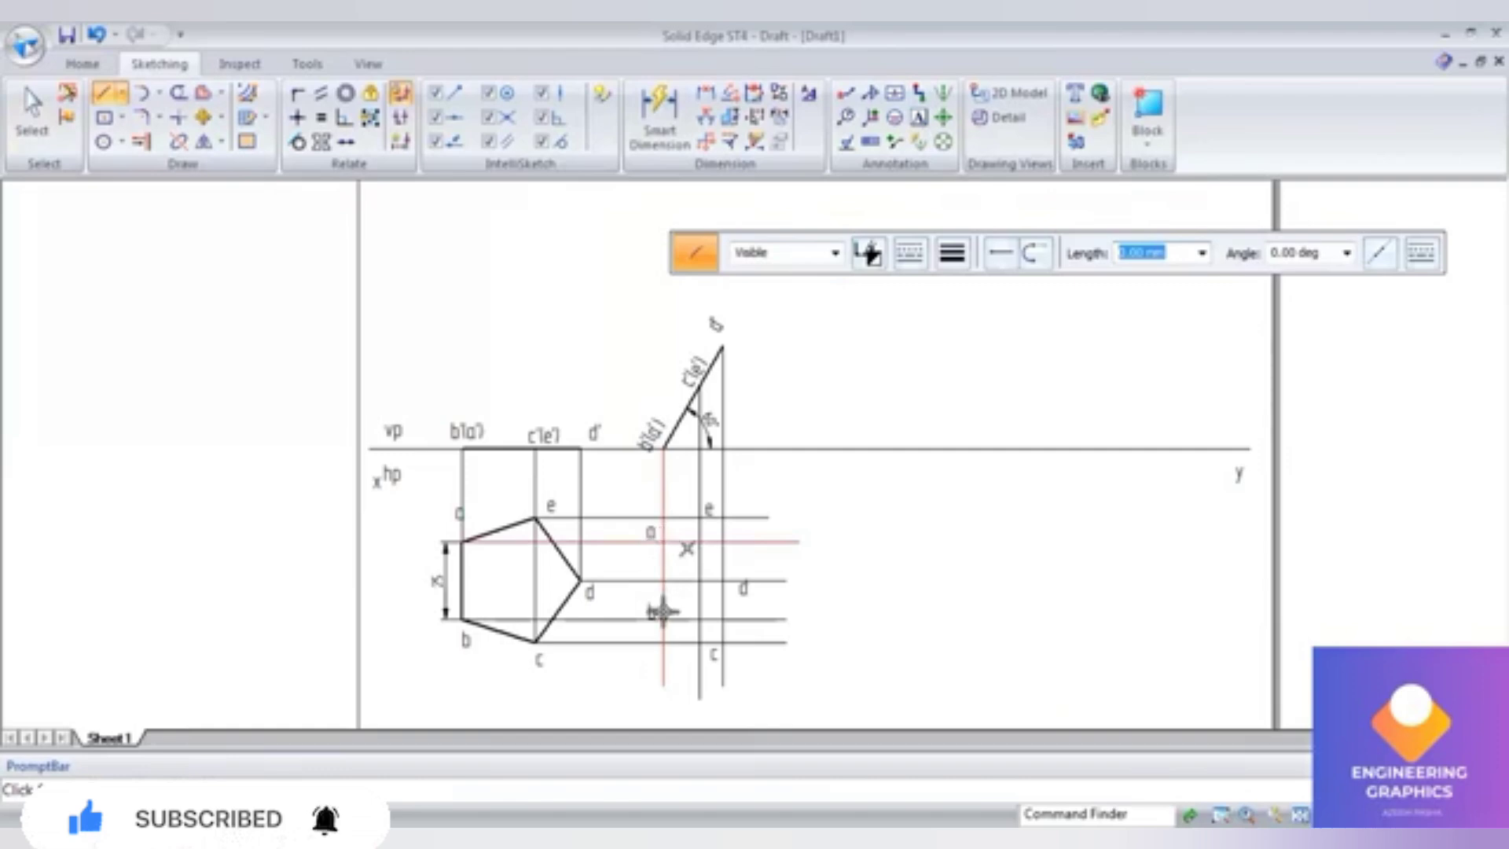
pyautogui.click(663, 541)
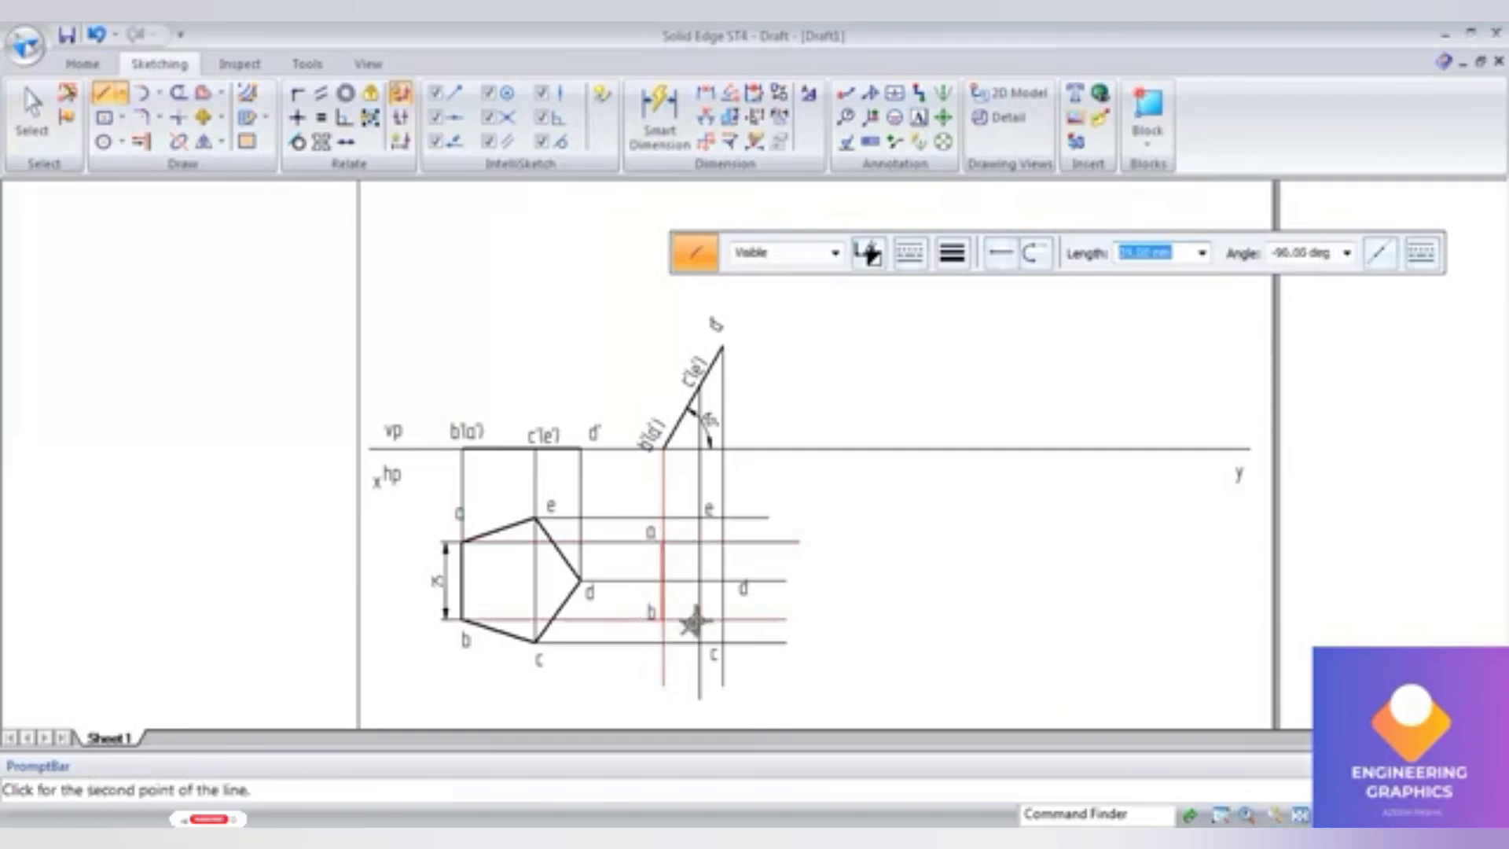
pyautogui.click(662, 618)
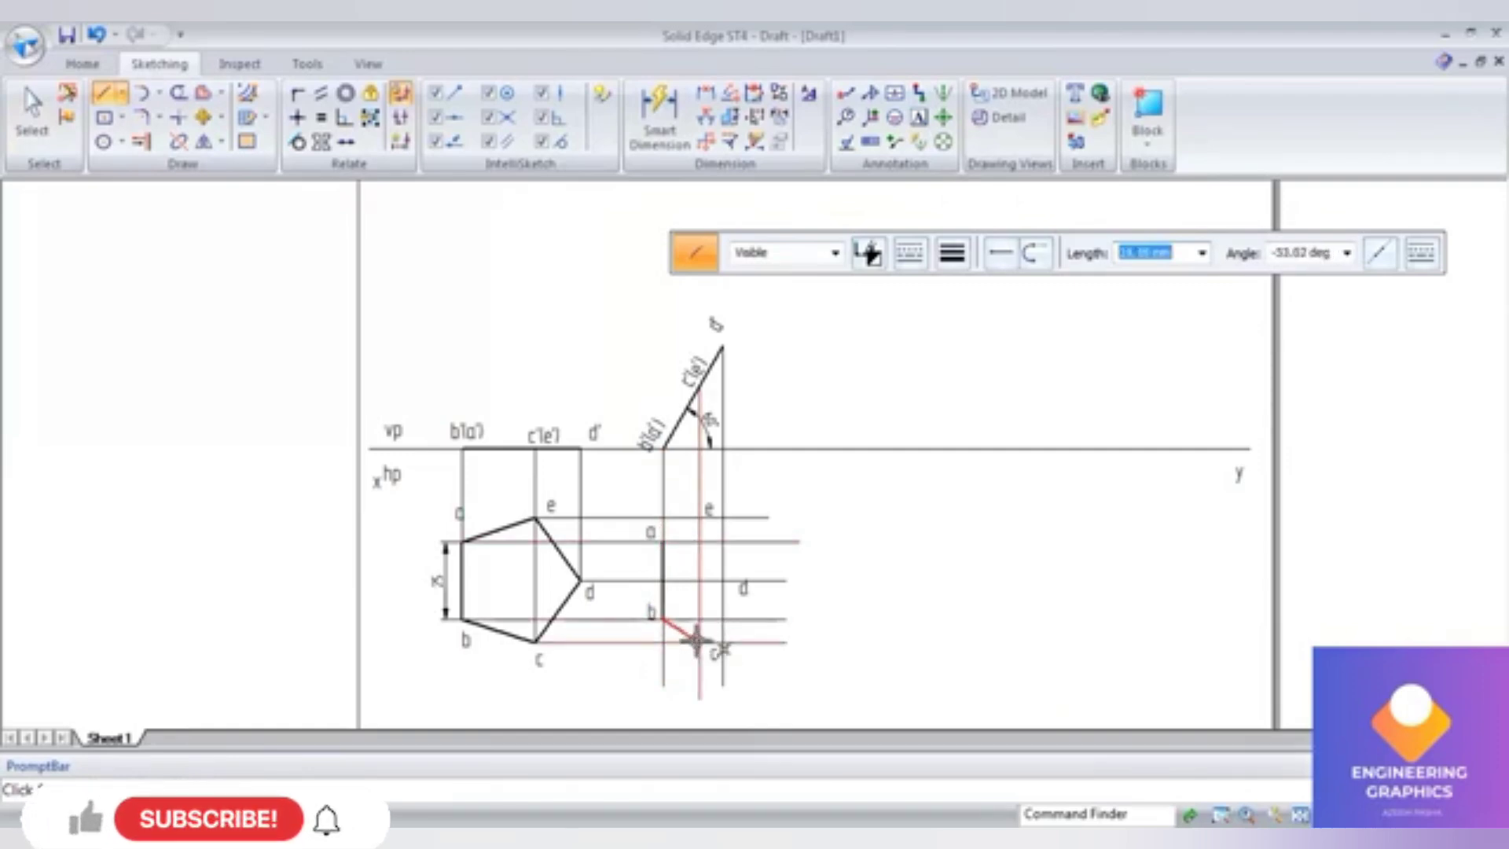
pyautogui.click(700, 641)
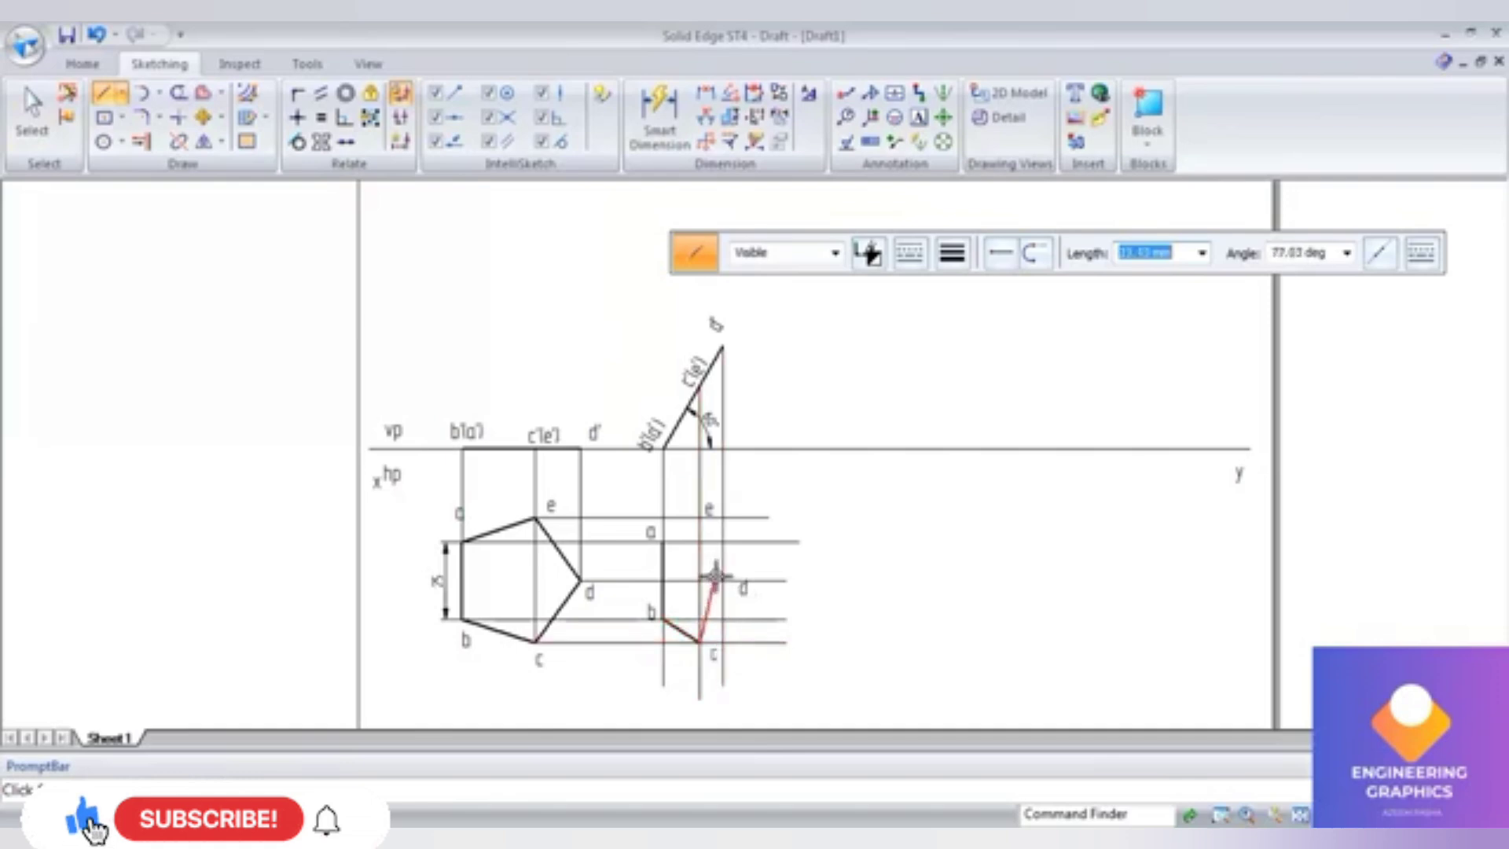
pyautogui.scroll(2, 716, 580)
pyautogui.scroll(1, 718, 579)
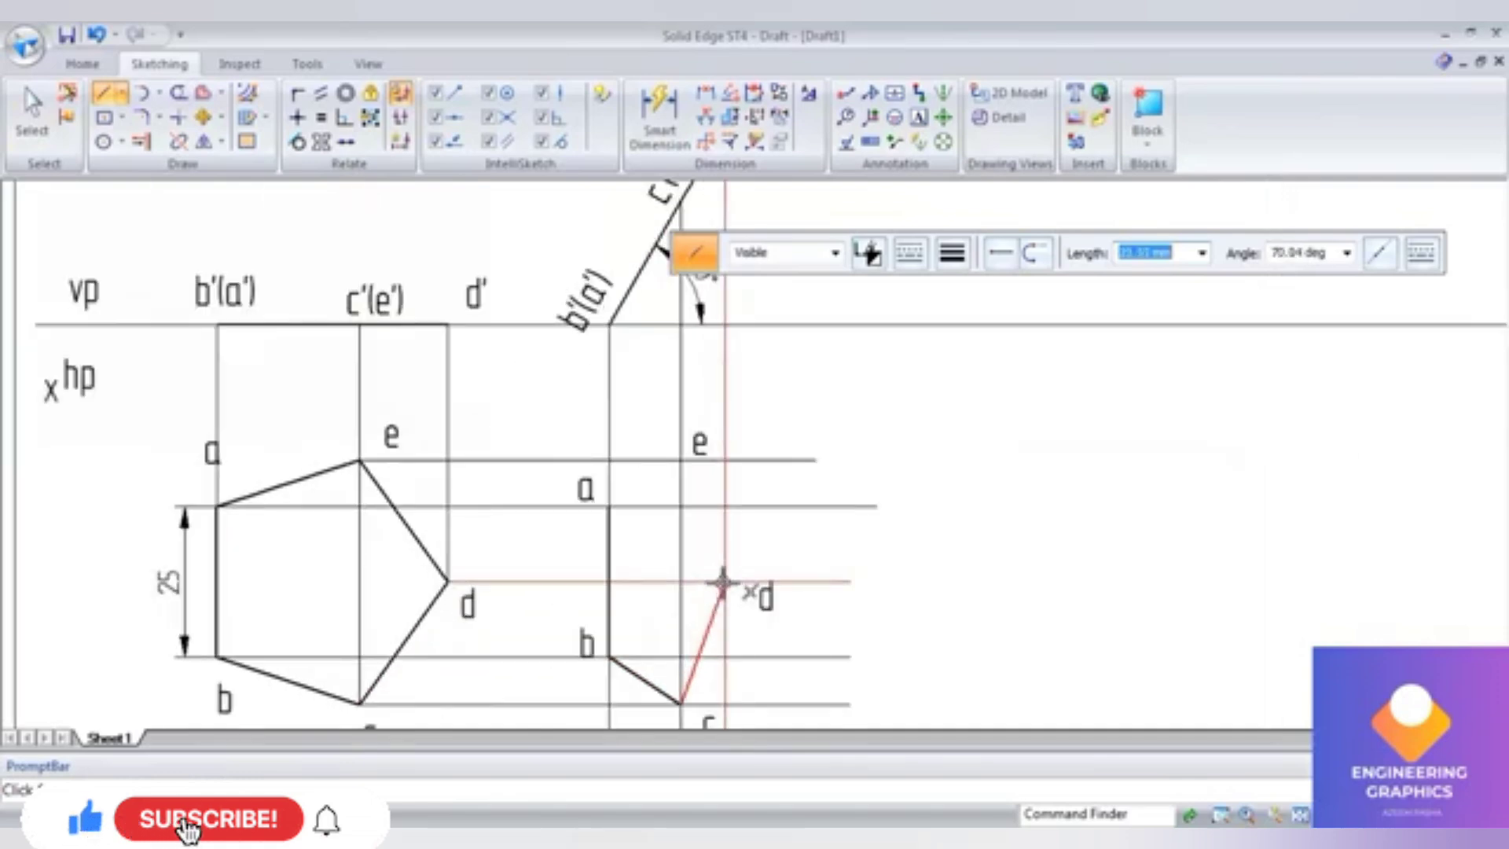
pyautogui.click(724, 582)
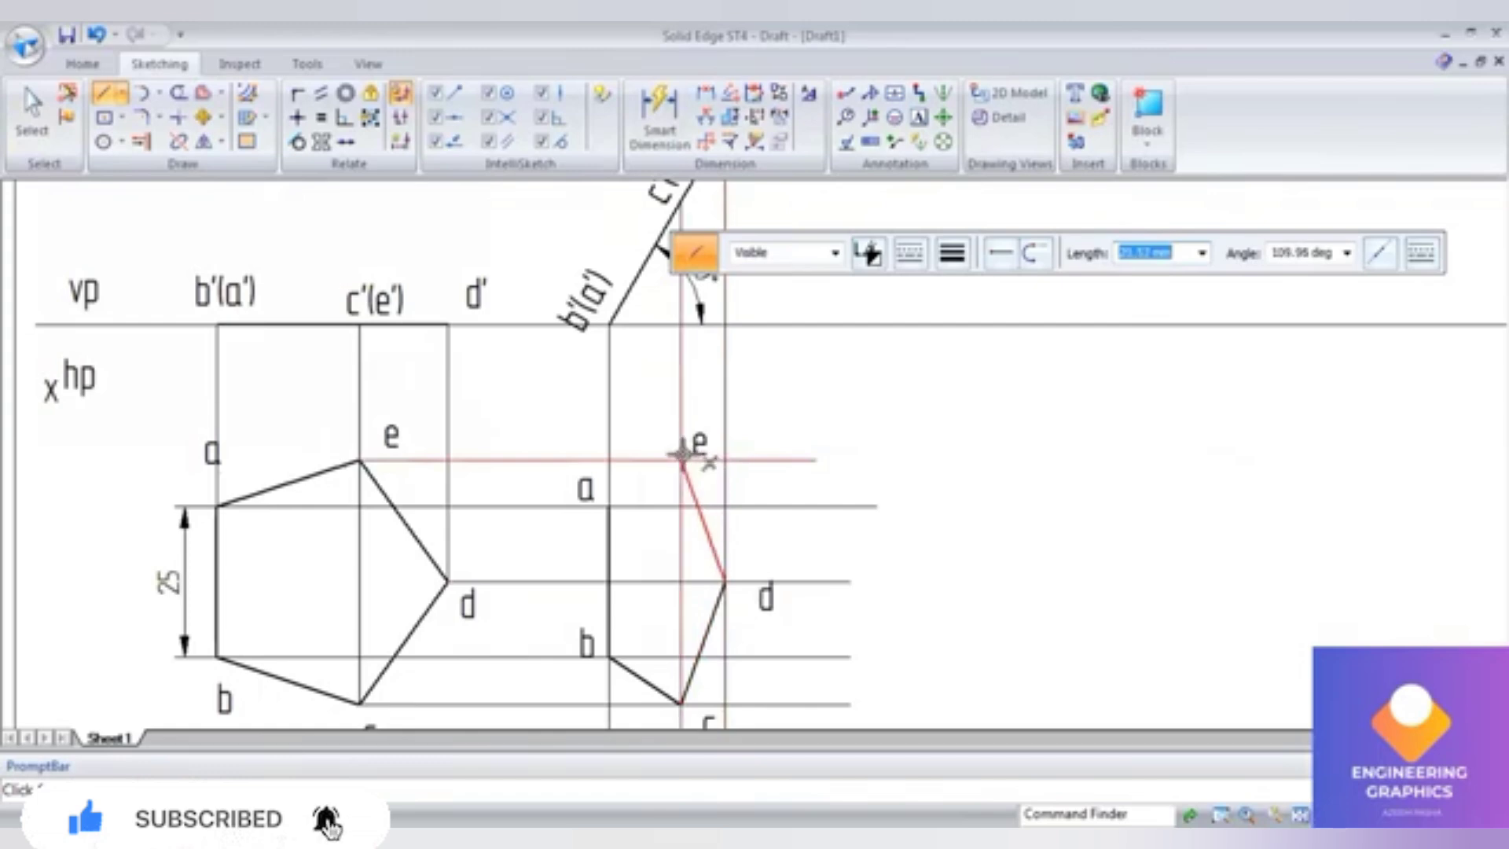
pyautogui.click(682, 457)
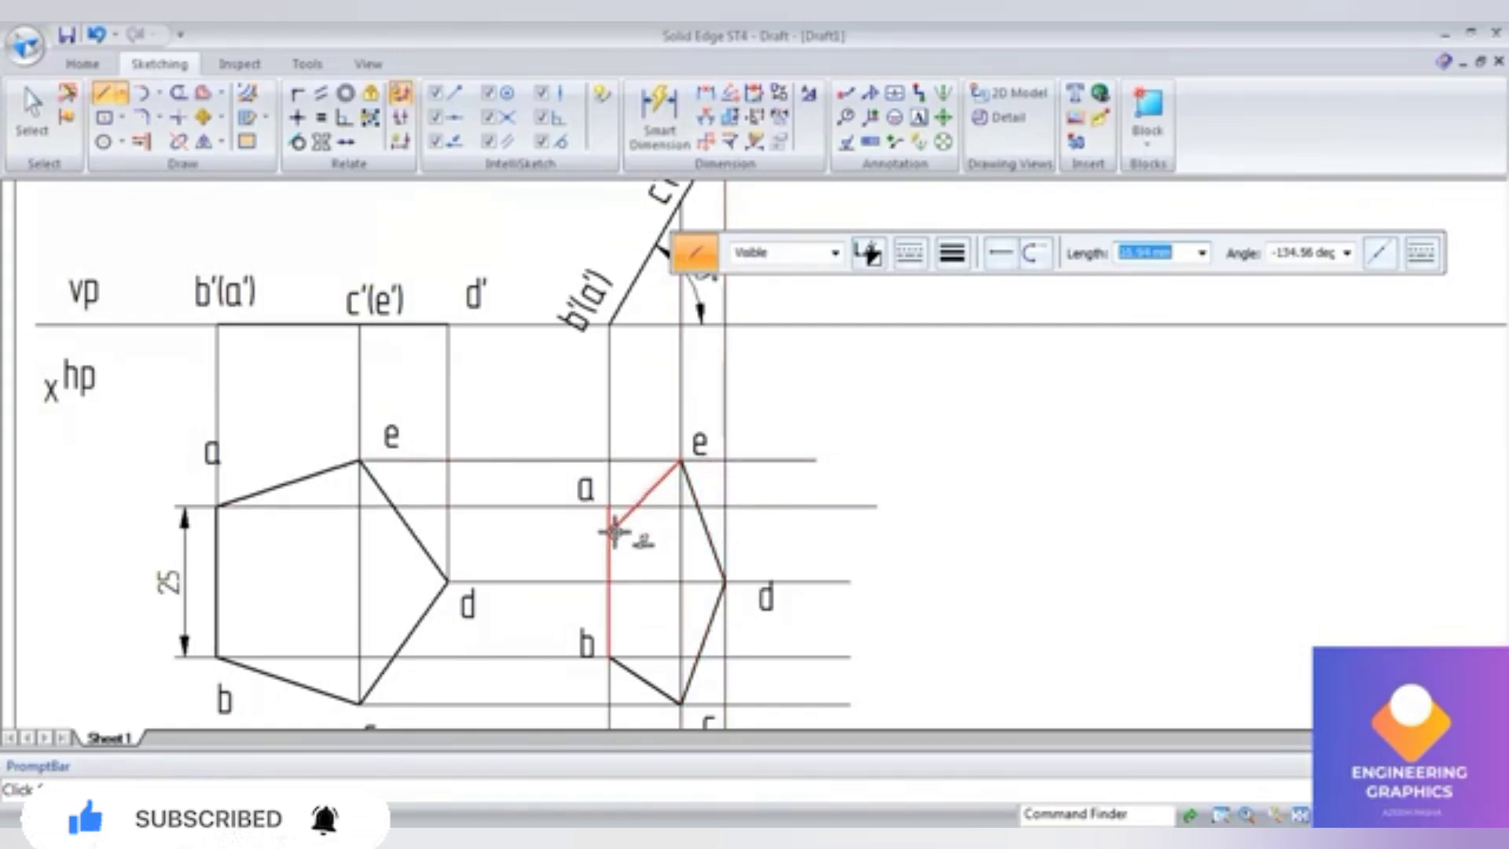
pyautogui.rightClick(731, 549)
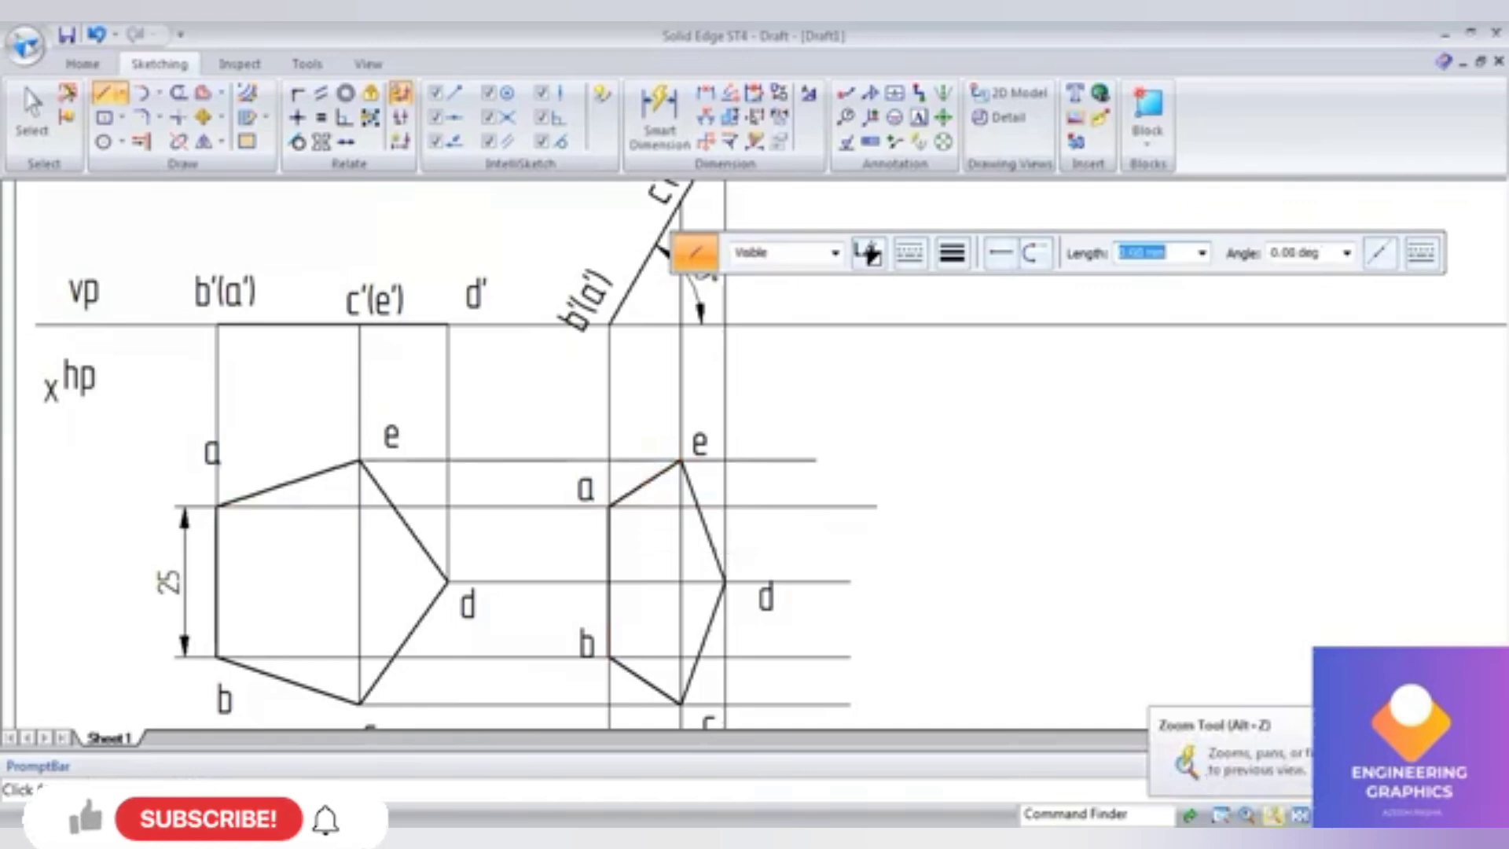
# Step: Copy the foreshortened pentagon with its five corner labels toward the y end, placing corner a on the reference line
pyautogui.hotkey('alt', 'Tab')
pyautogui.hotkey('alt', 'Tab')
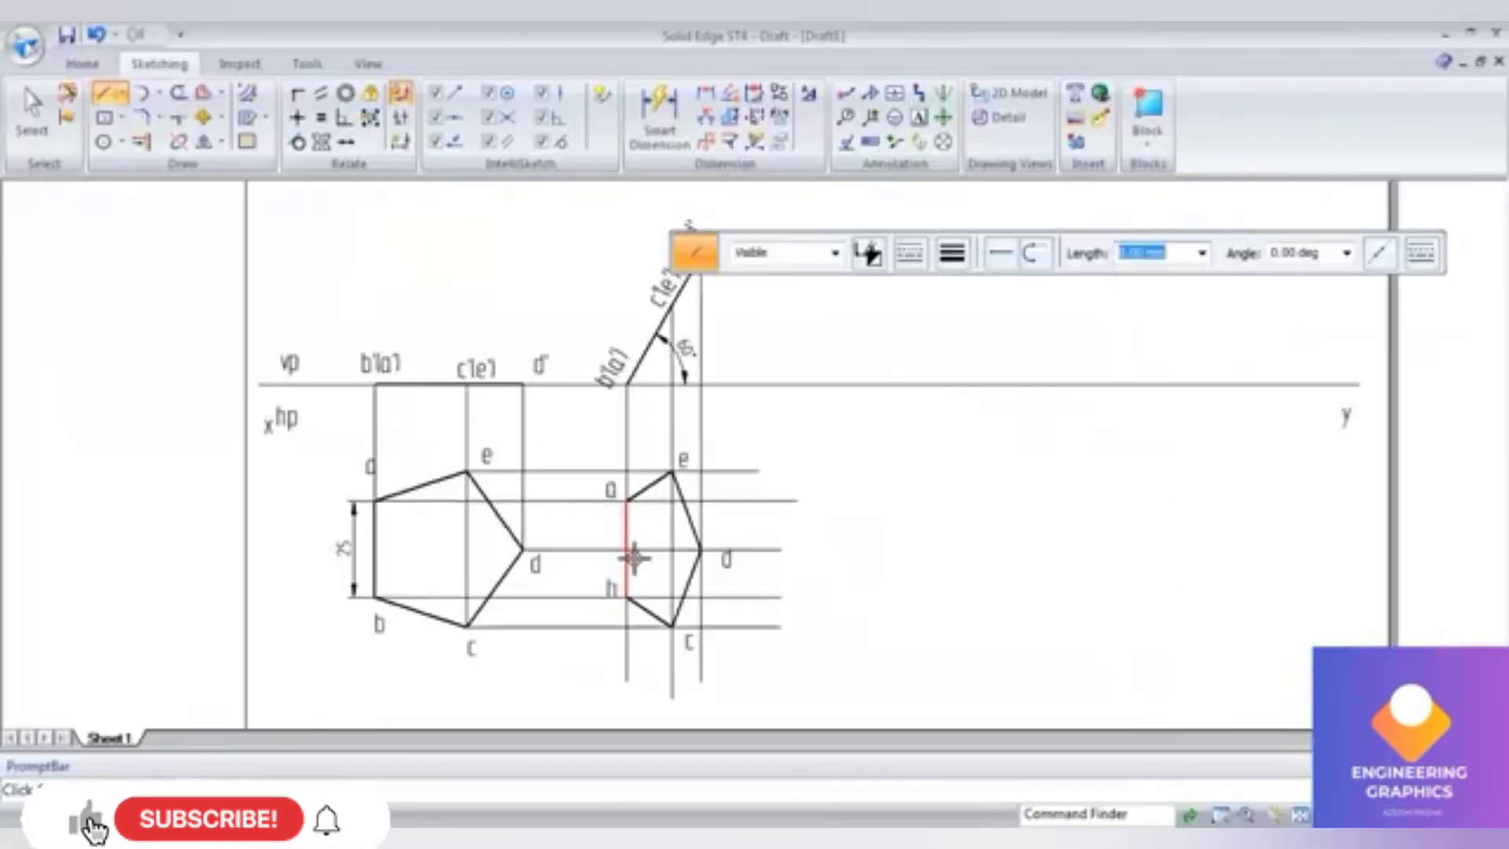
pyautogui.click(25, 120)
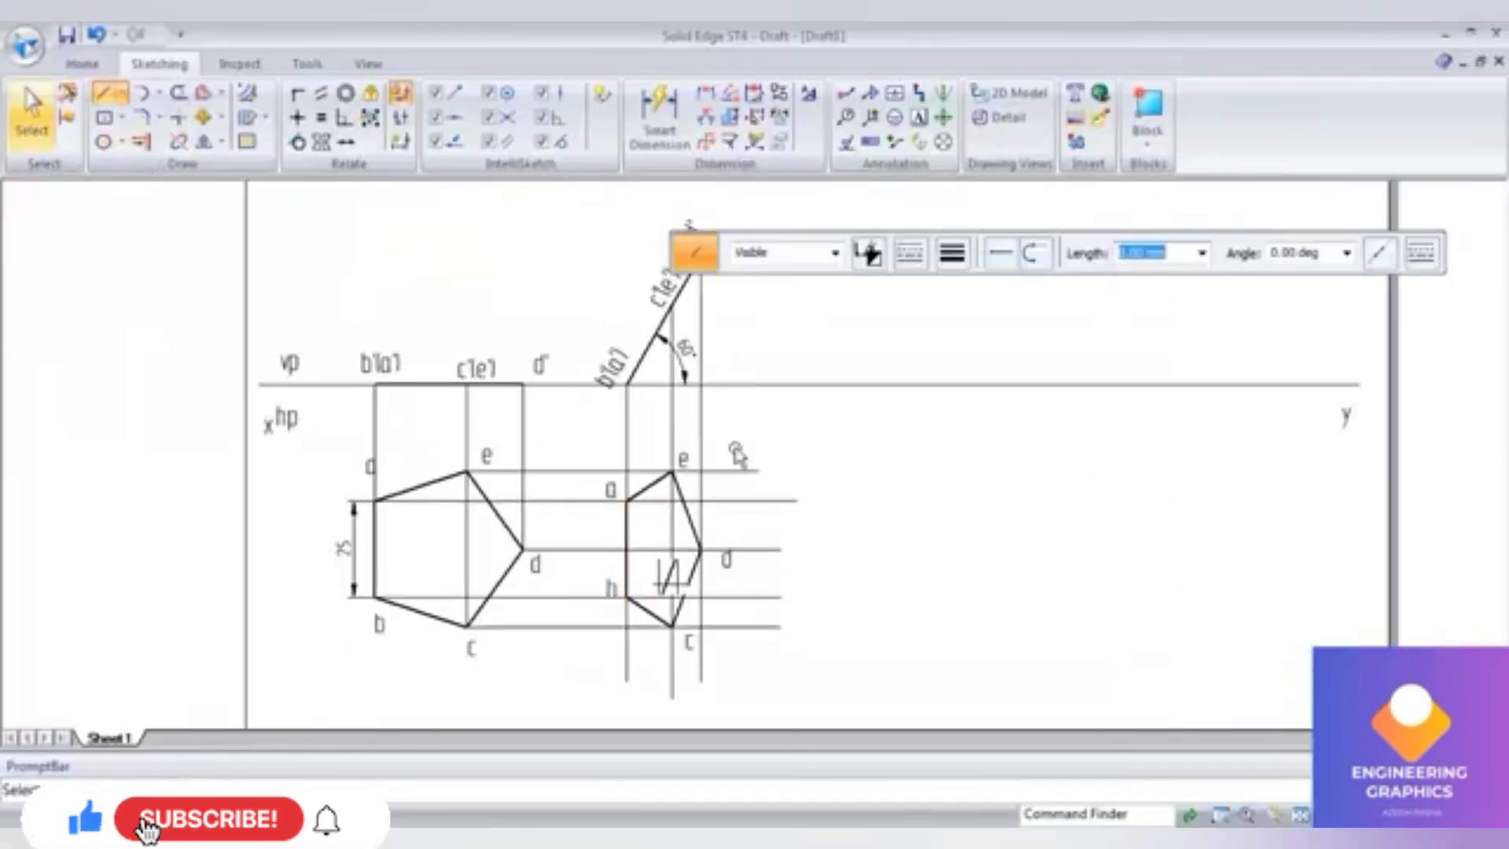
pyautogui.moveTo(580, 424); pyautogui.dragTo(774, 712)
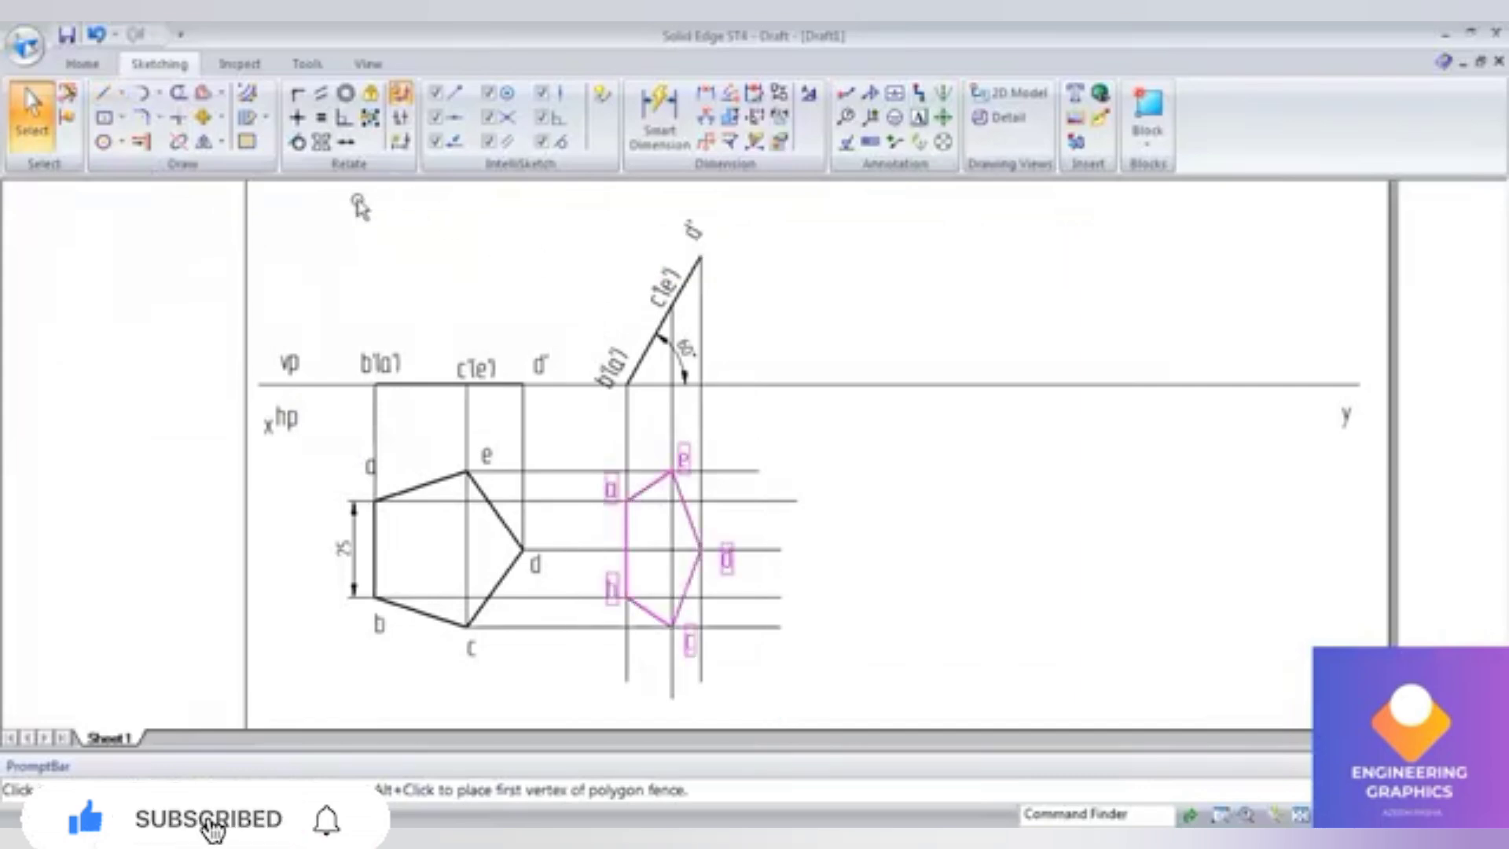
pyautogui.click(201, 117)
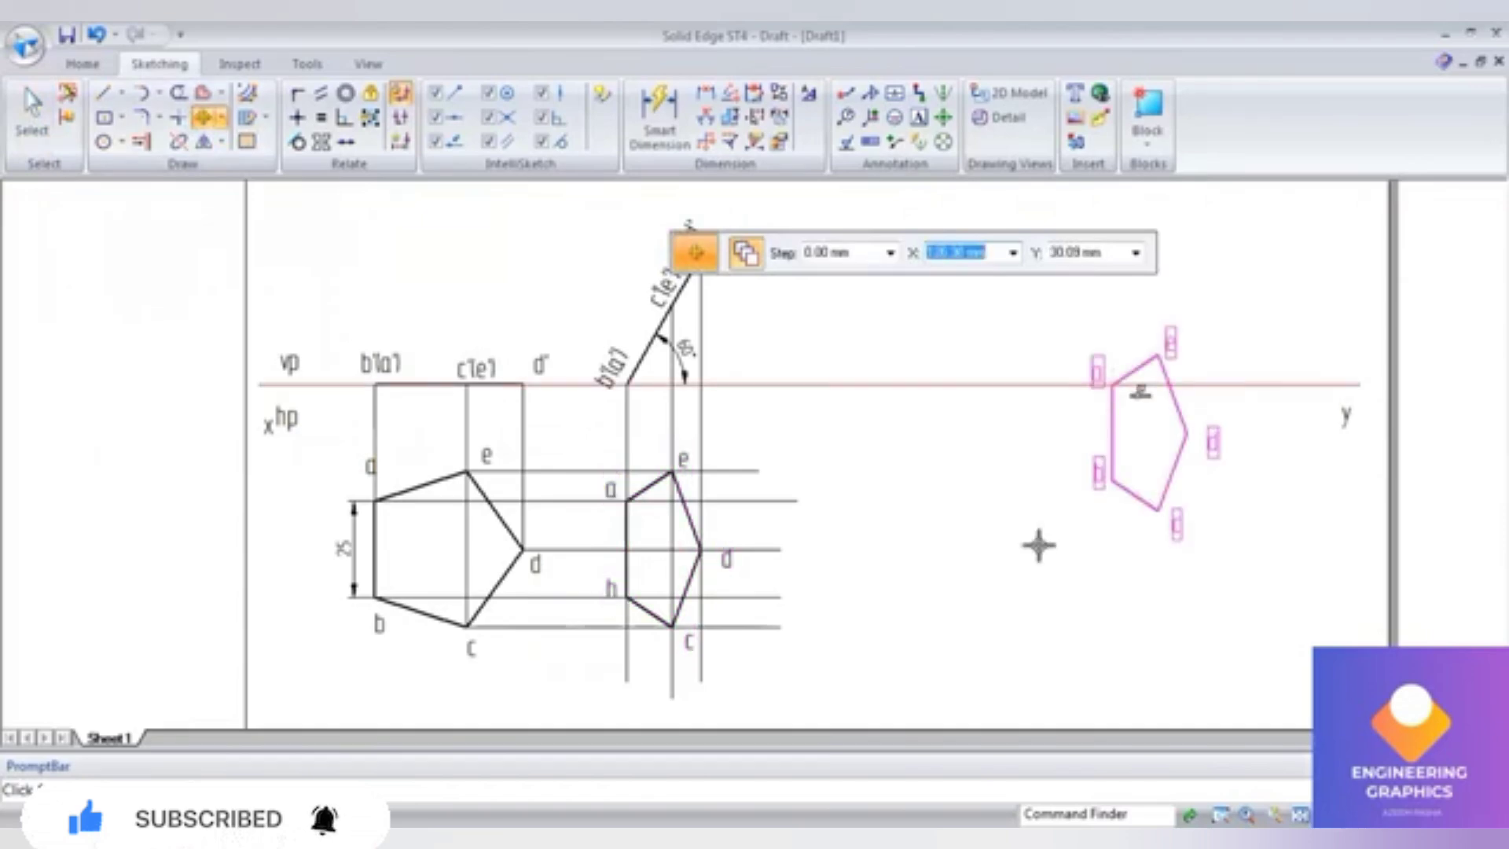
# Step: Rotate the copied pentagon and its labels 90° clockwise about corner a so edge ab lies on the reference line, keeping no copy
pyautogui.click(221, 122)
pyautogui.click(211, 164)
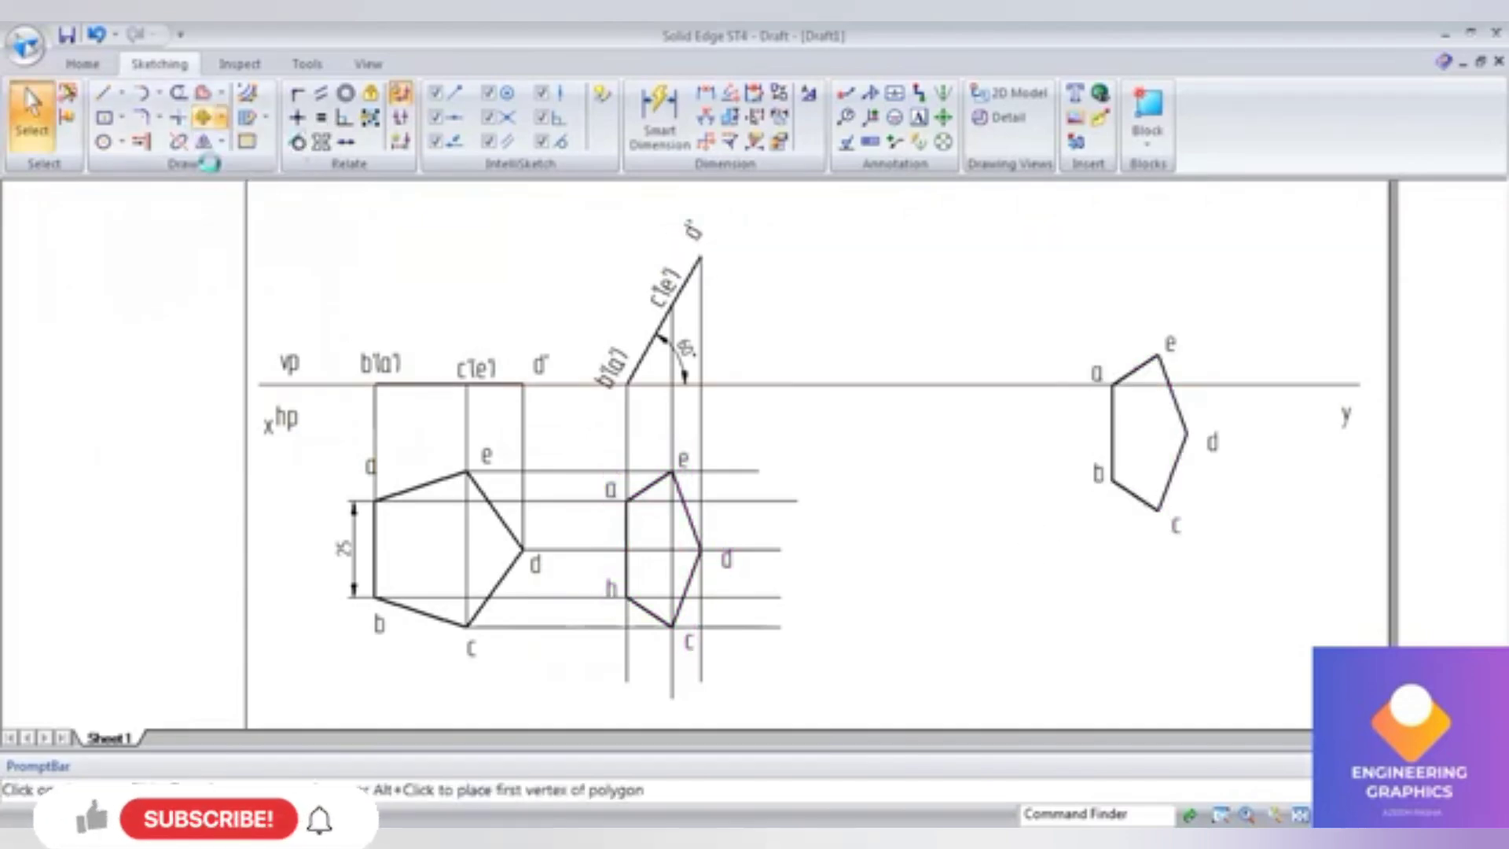
pyautogui.click(1110, 378)
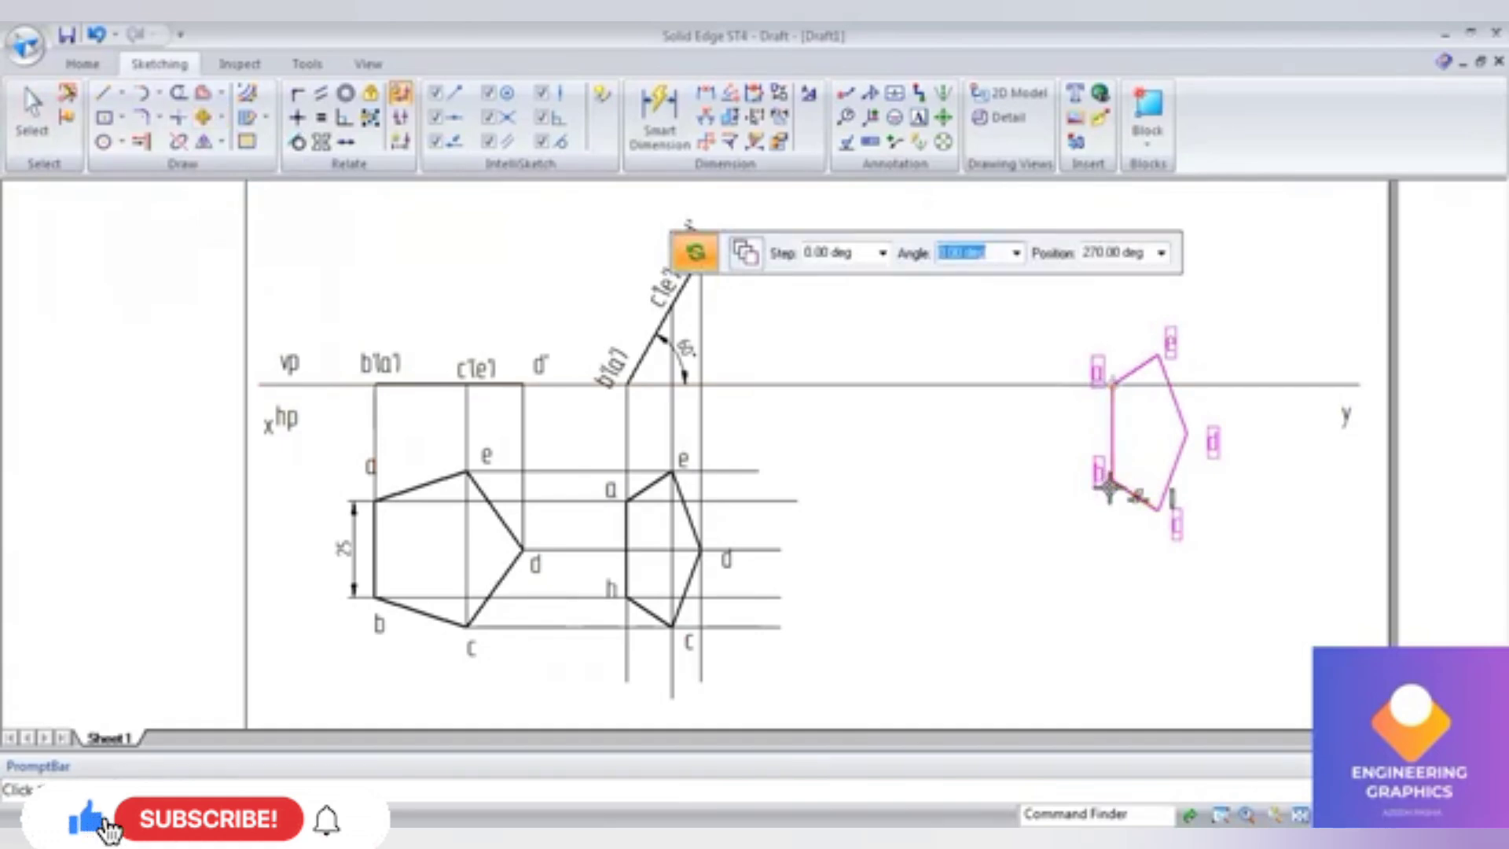
pyautogui.click(1109, 488)
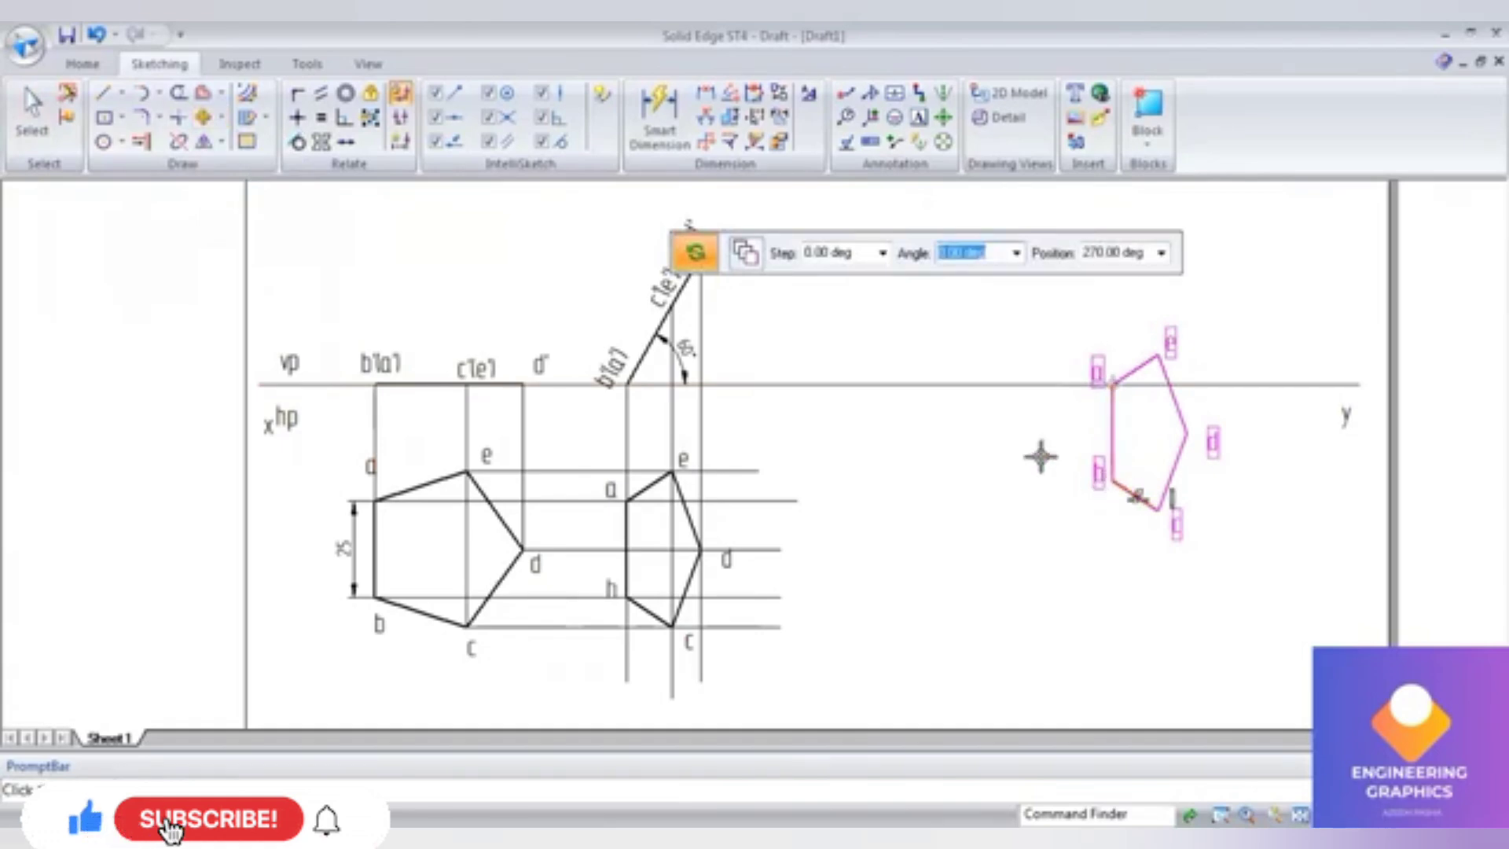
pyautogui.click(1030, 387)
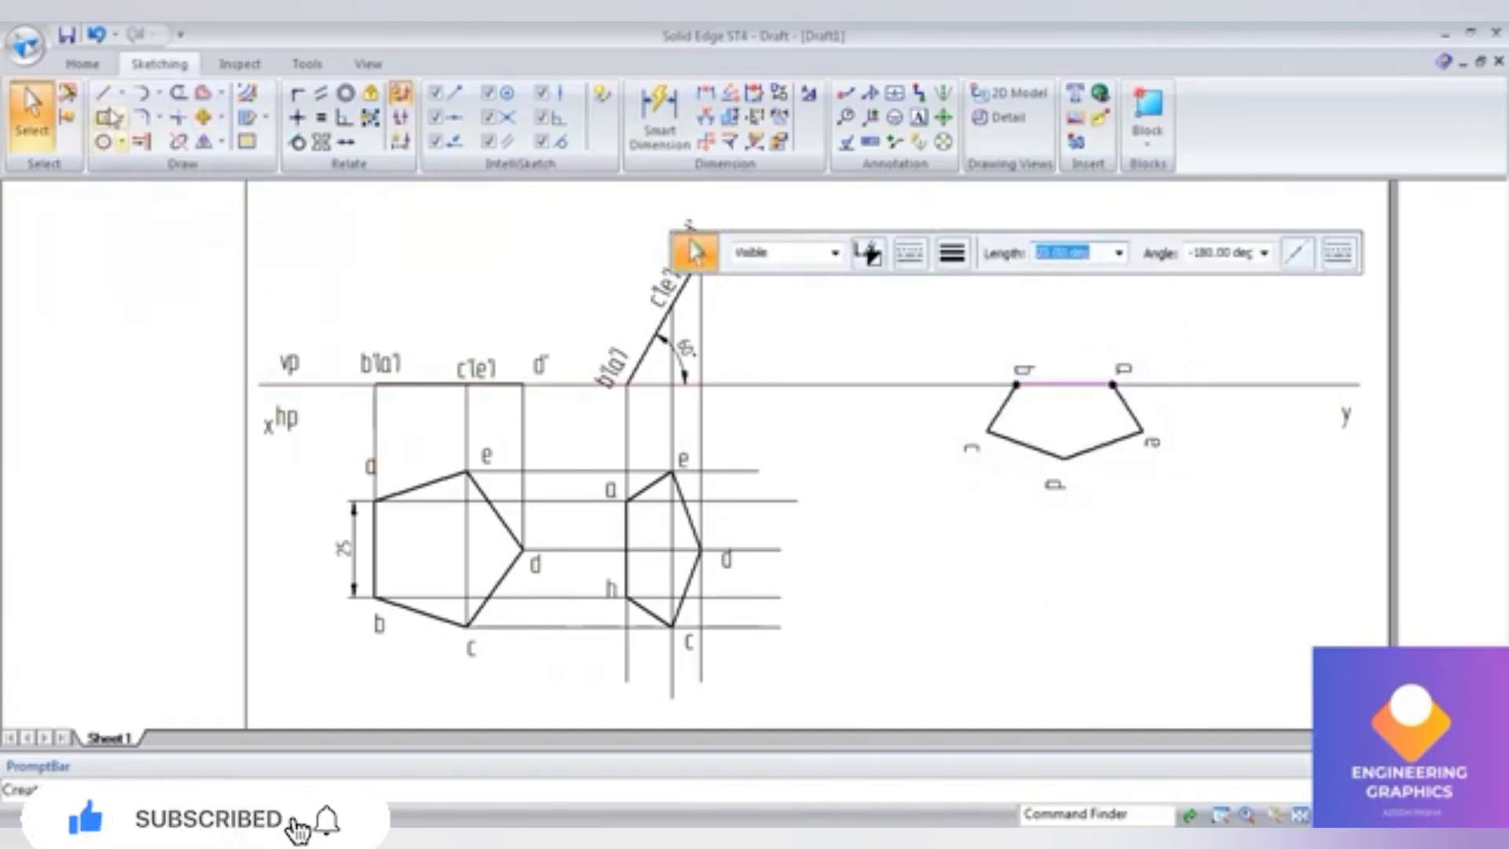
# Step: Draw thin vertical projectors upward from d, c and e of the rotated pentagon to the heights of d' and c'(e') in the inclined front view
pyautogui.press('l')
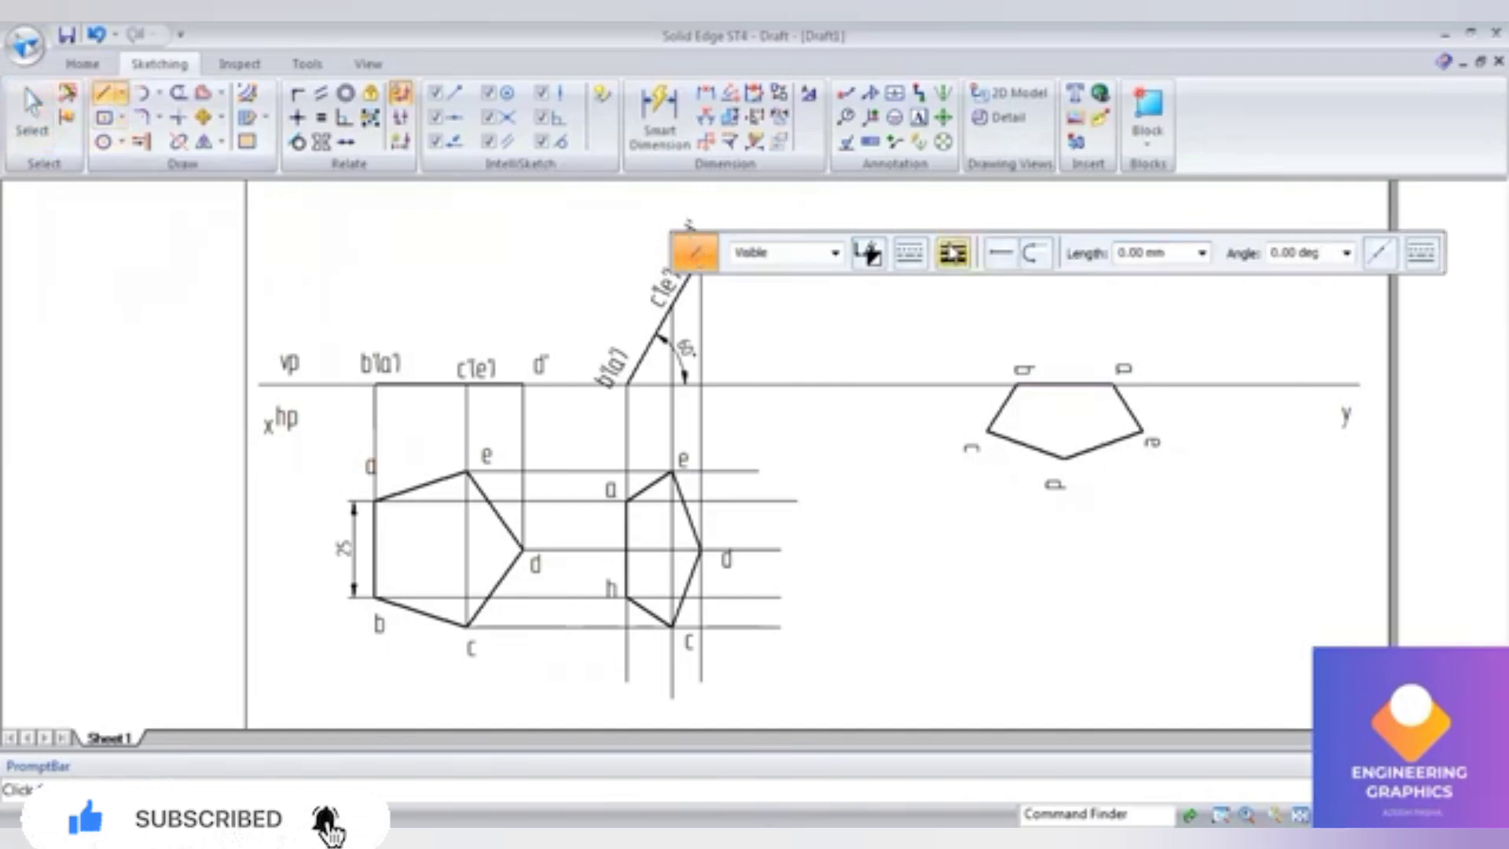
pyautogui.click(962, 257)
pyautogui.click(982, 353)
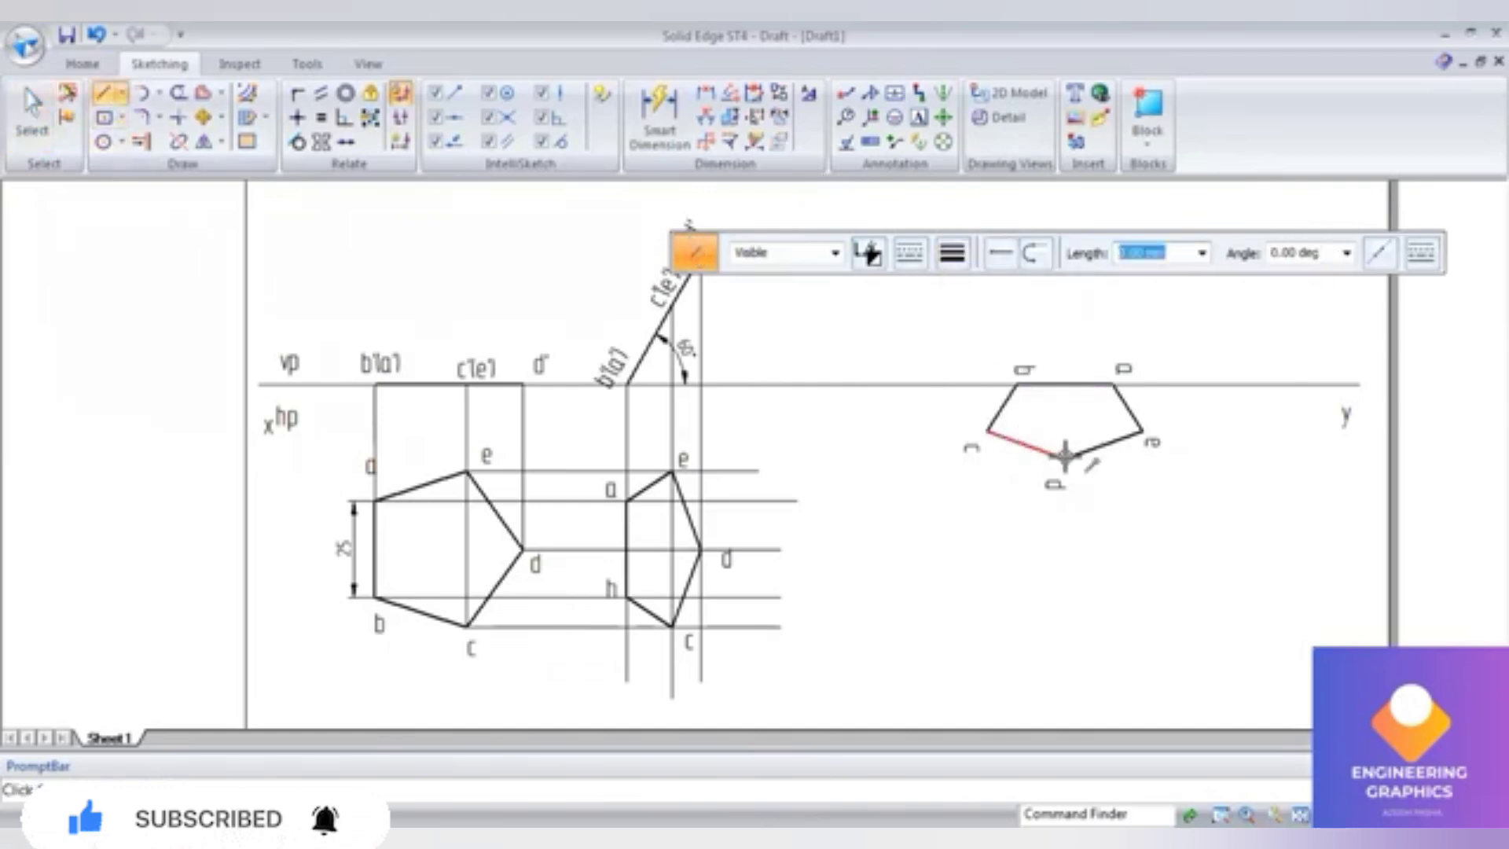
pyautogui.click(1065, 455)
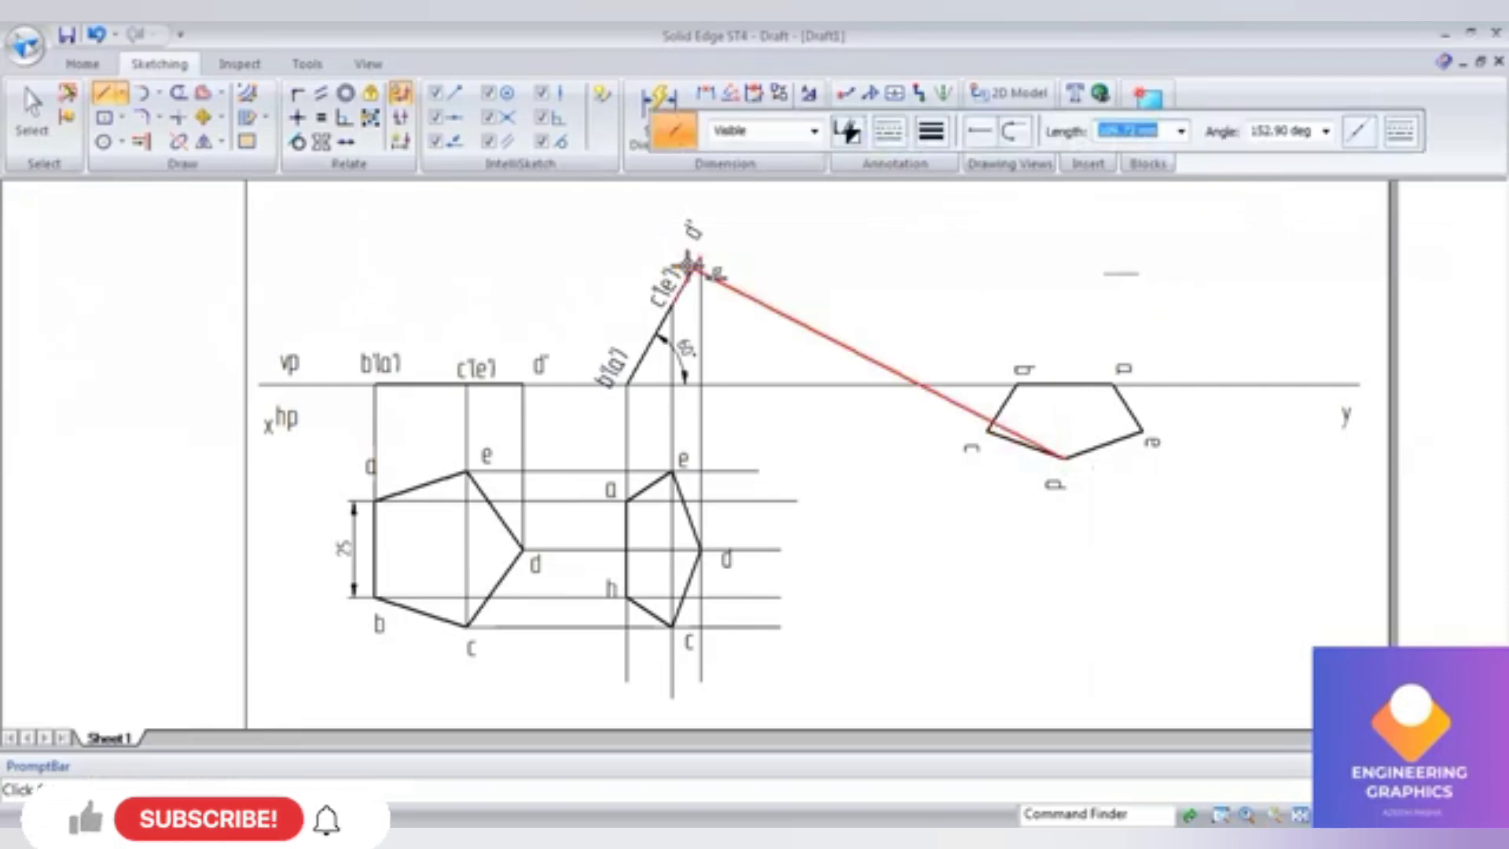
pyautogui.click(1065, 258)
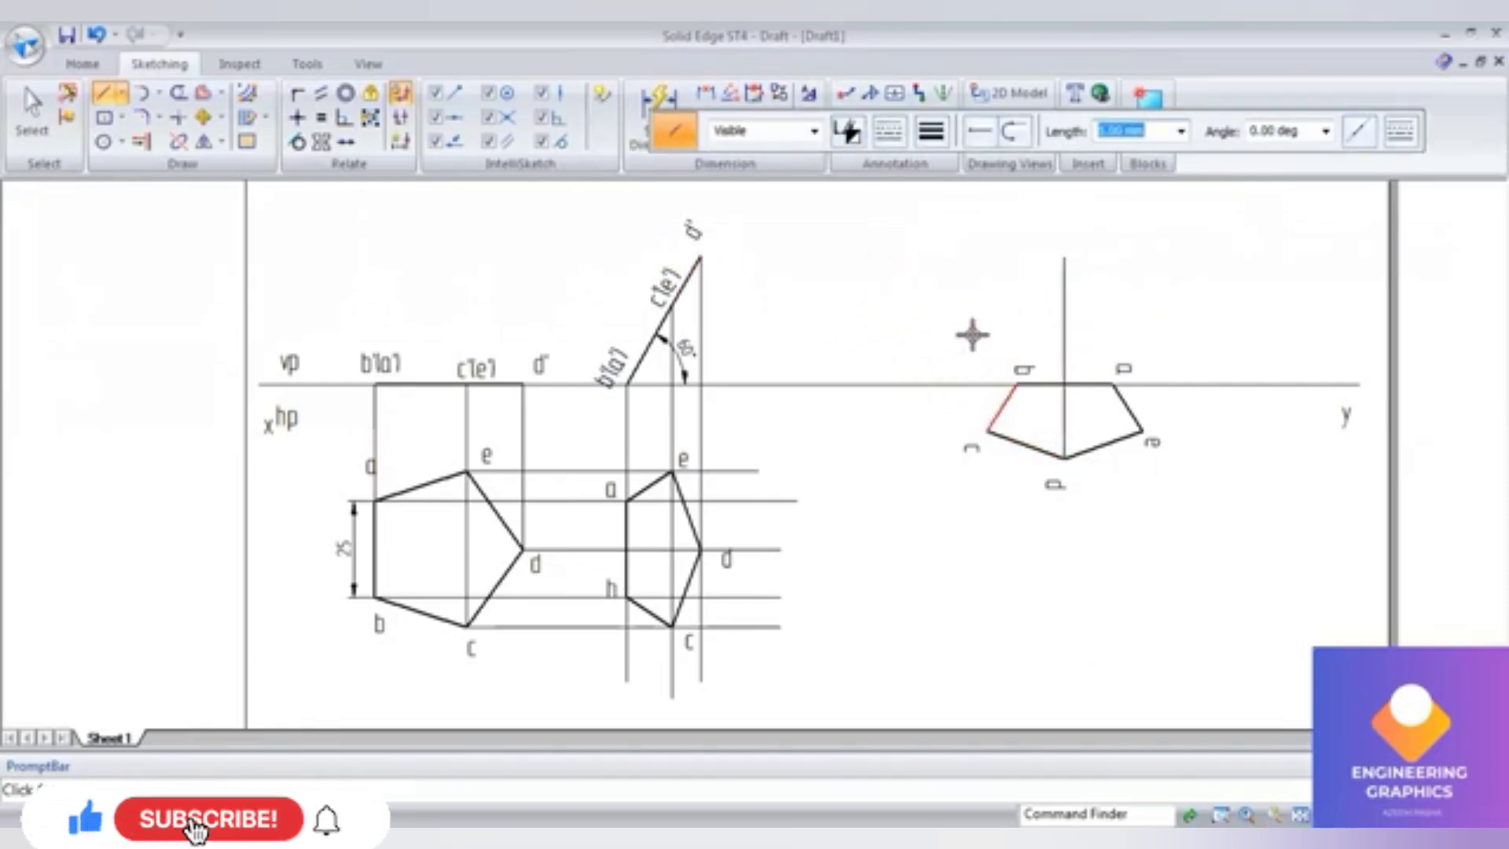
pyautogui.click(988, 430)
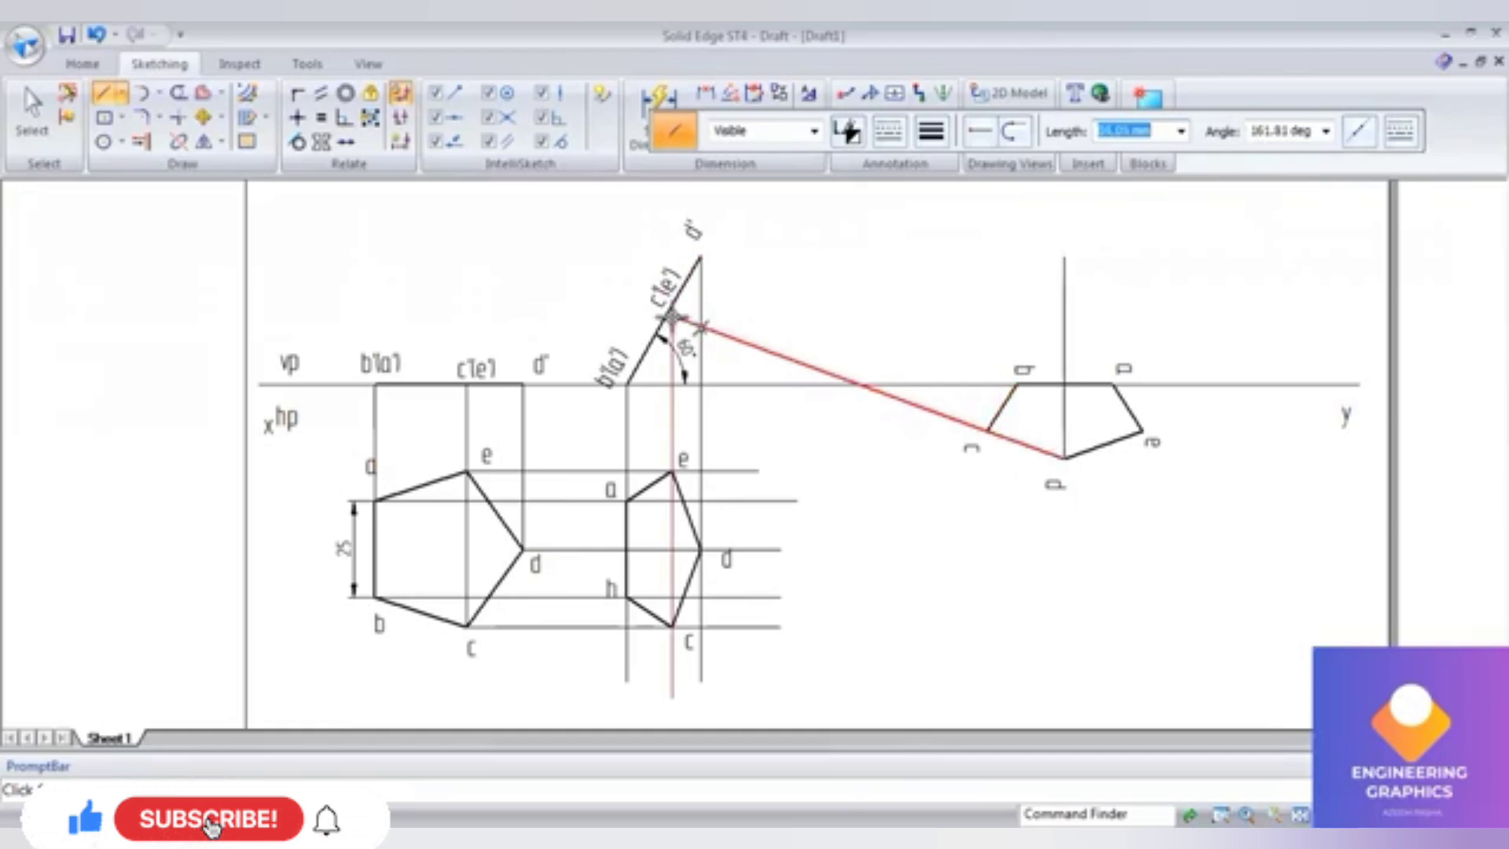
pyautogui.click(986, 305)
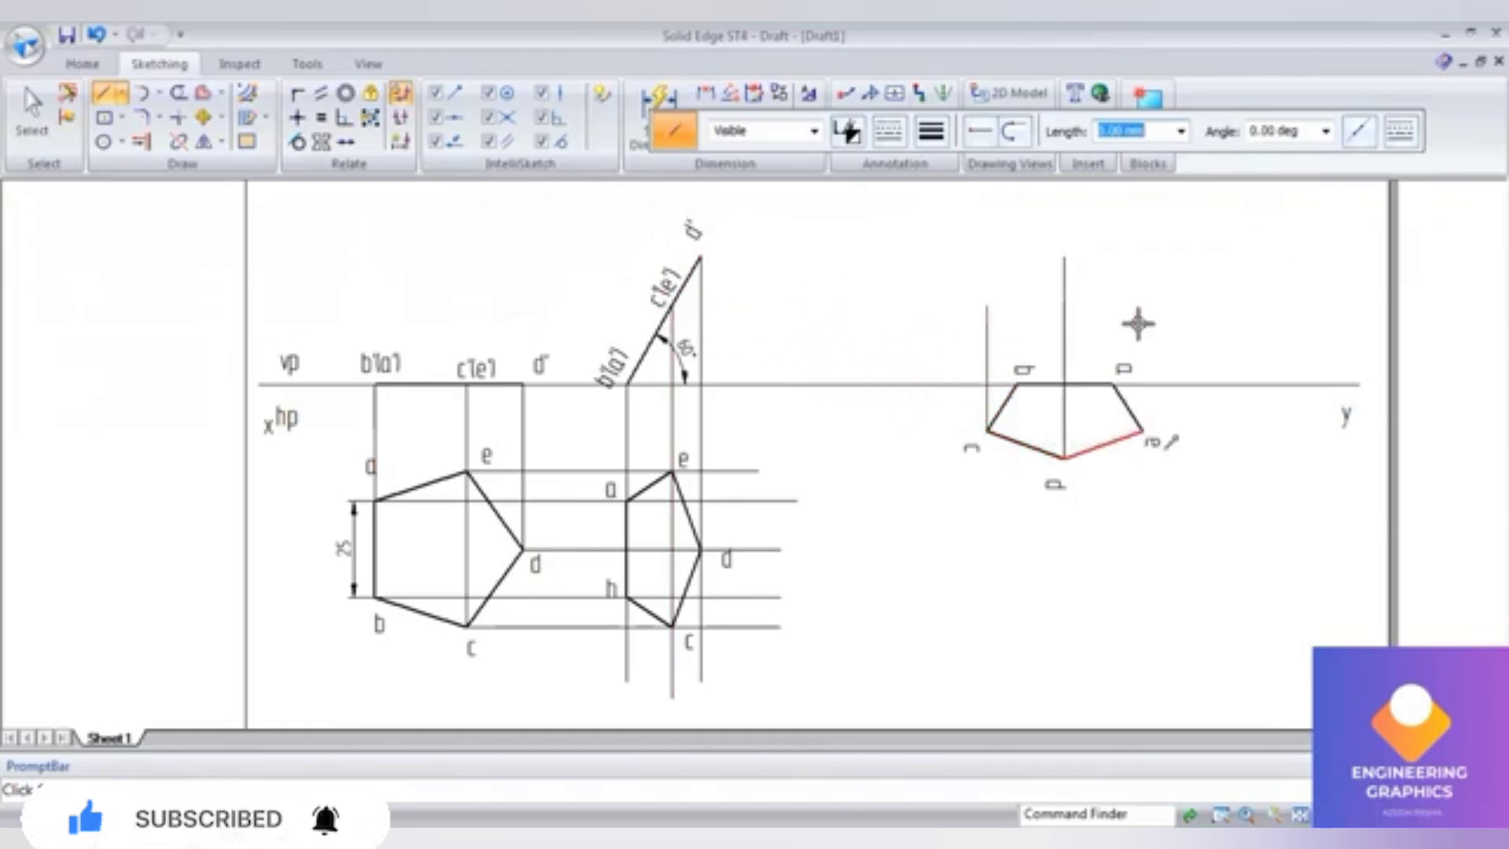
pyautogui.click(1142, 431)
pyautogui.rightClick(1051, 401)
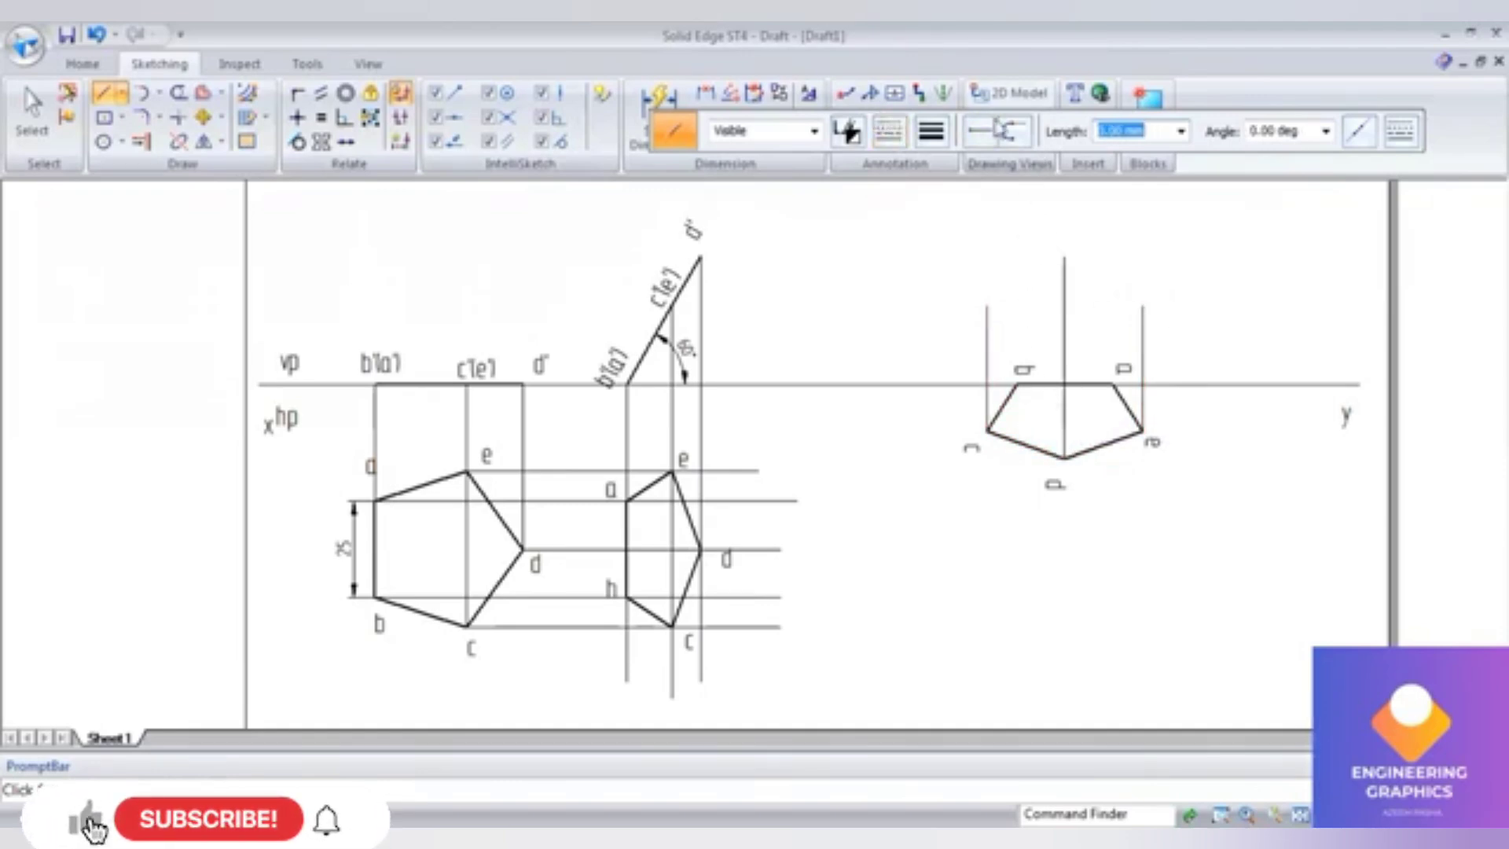
# Step: Label the upper projector ends d', c' and e', and the edge ends on the reference line b' and a'
pyautogui.moveTo(996, 126); pyautogui.dragTo(1350, 179)
pyautogui.click(918, 117)
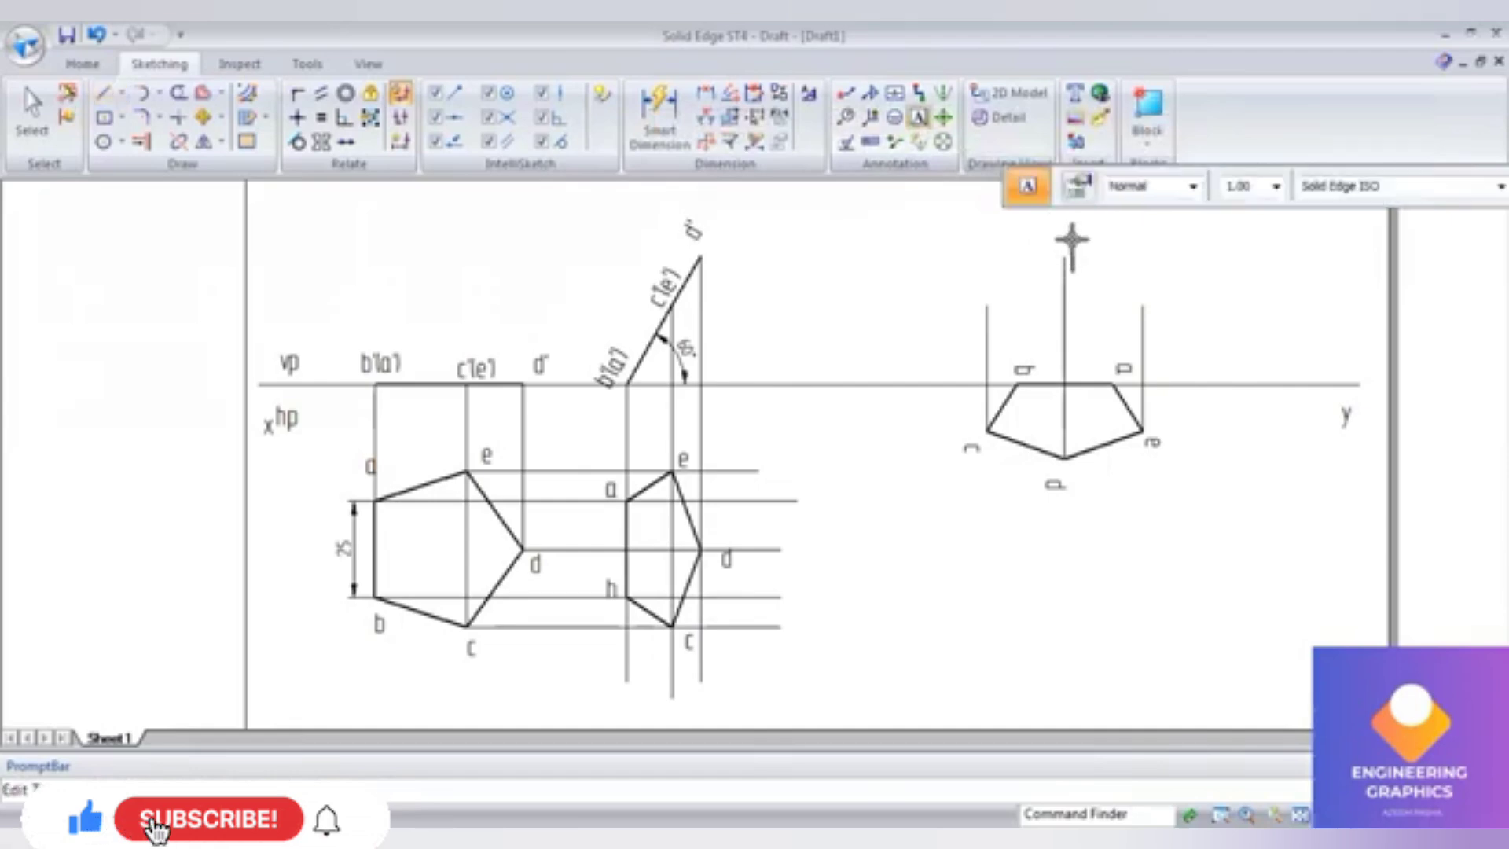
pyautogui.click(1071, 241)
pyautogui.write('d')
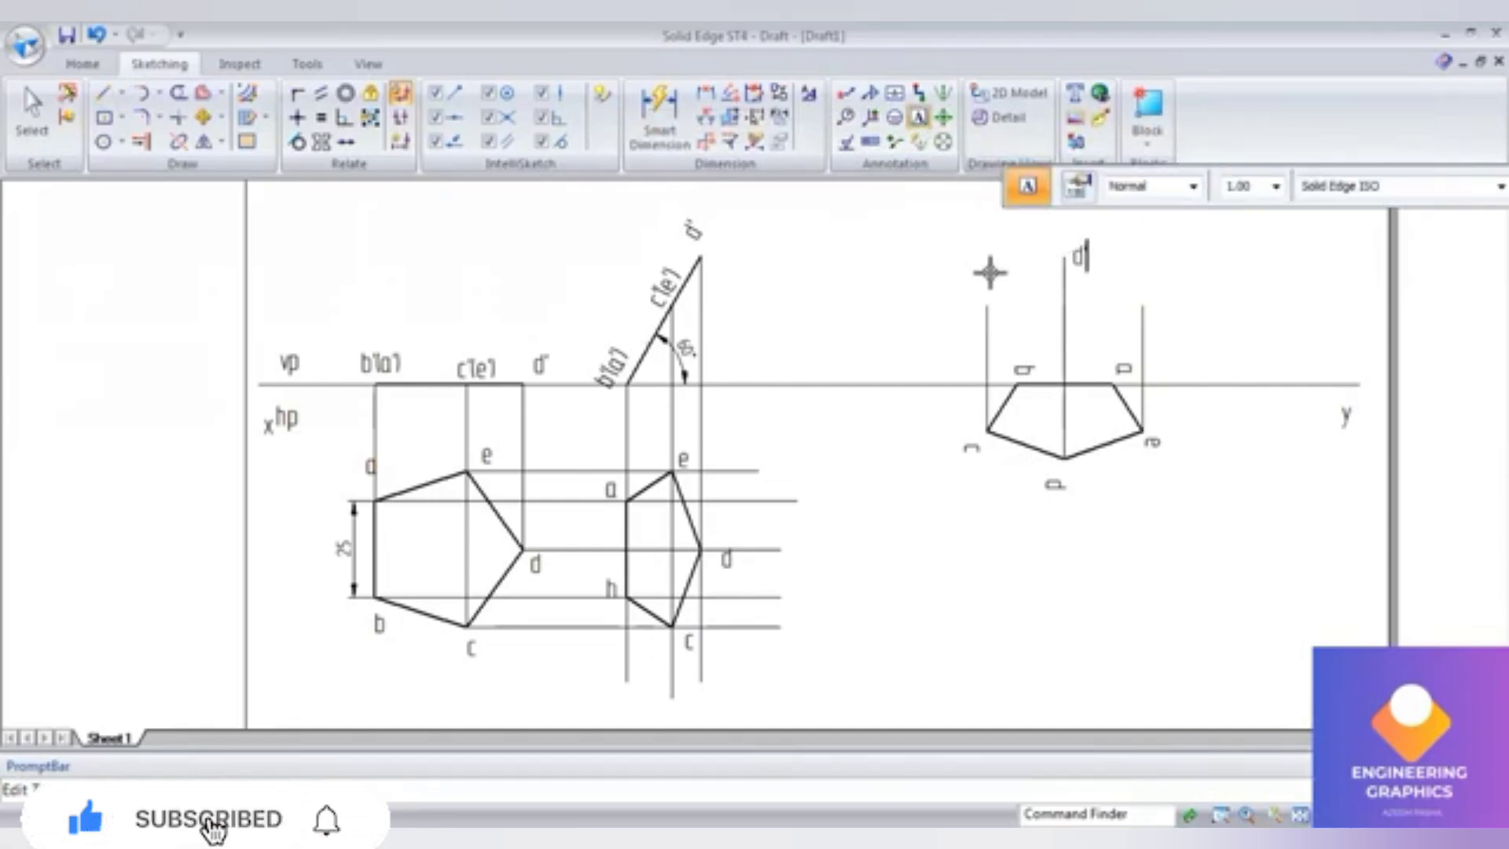
pyautogui.write("'")
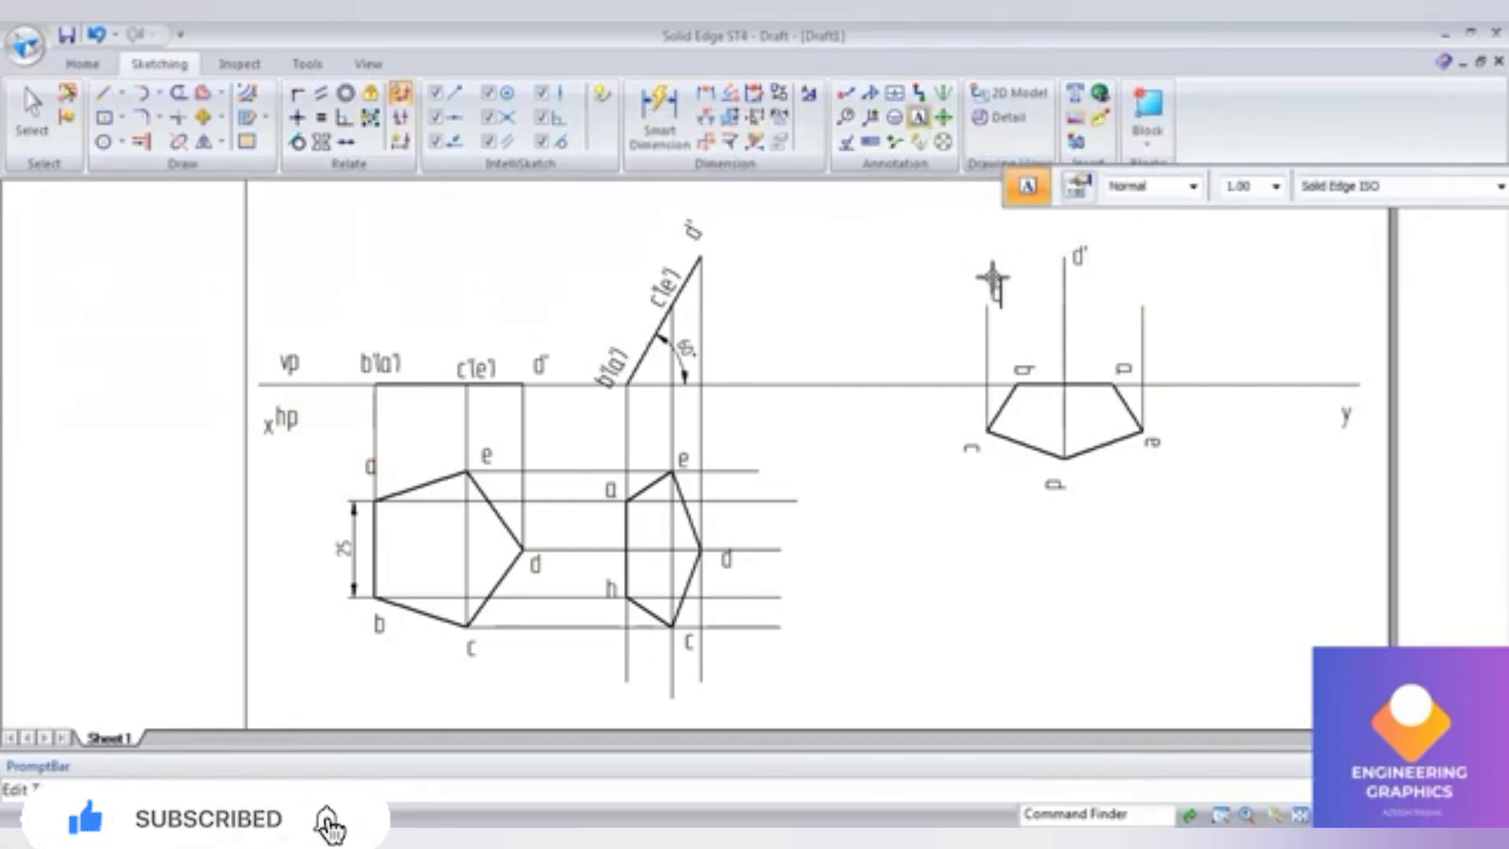
pyautogui.write('c')
pyautogui.click(1154, 275)
pyautogui.write('e')
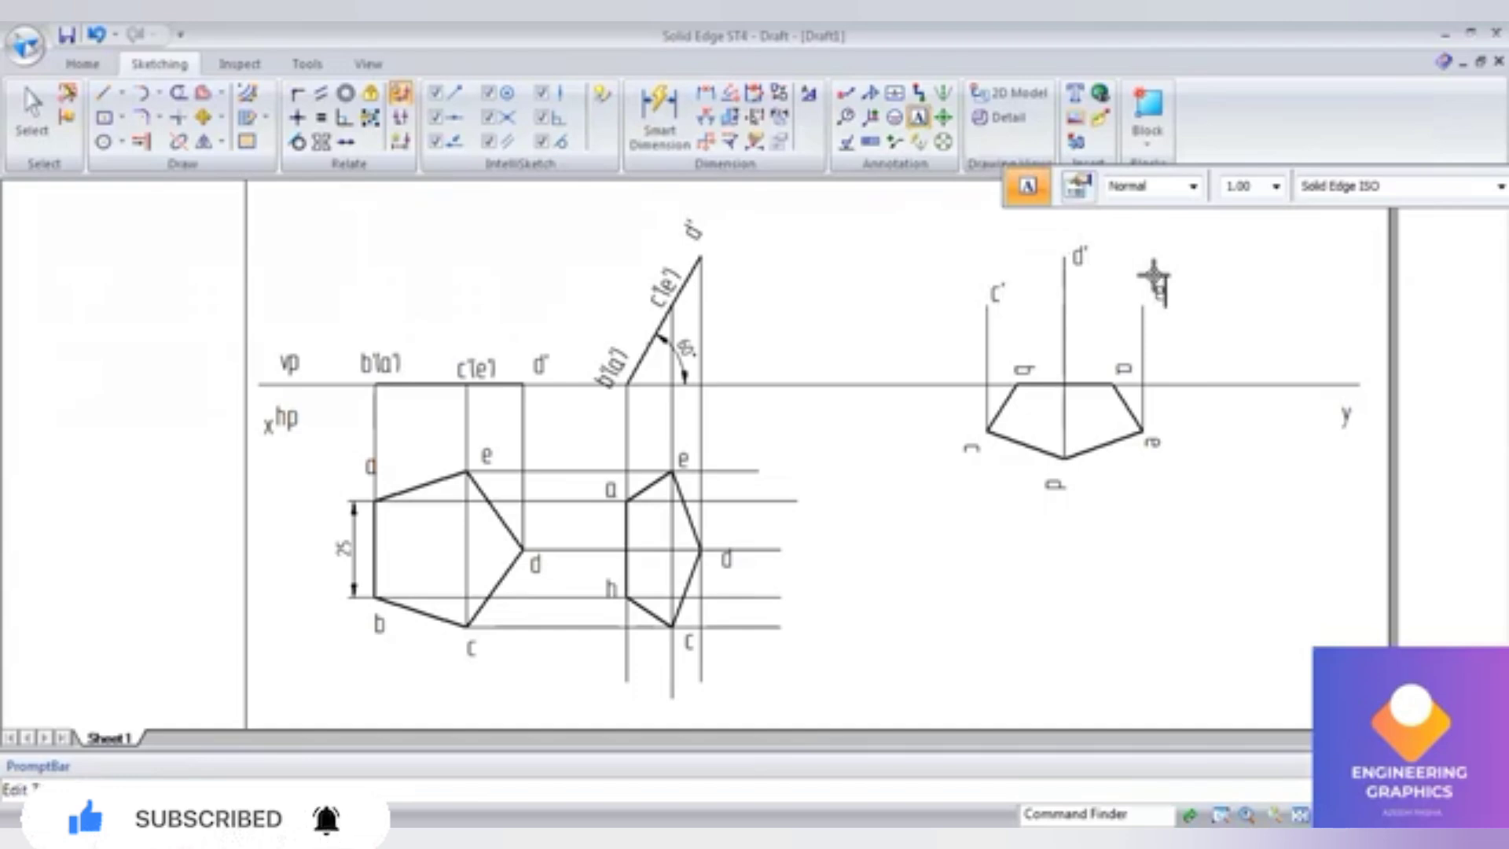
pyautogui.write("'")
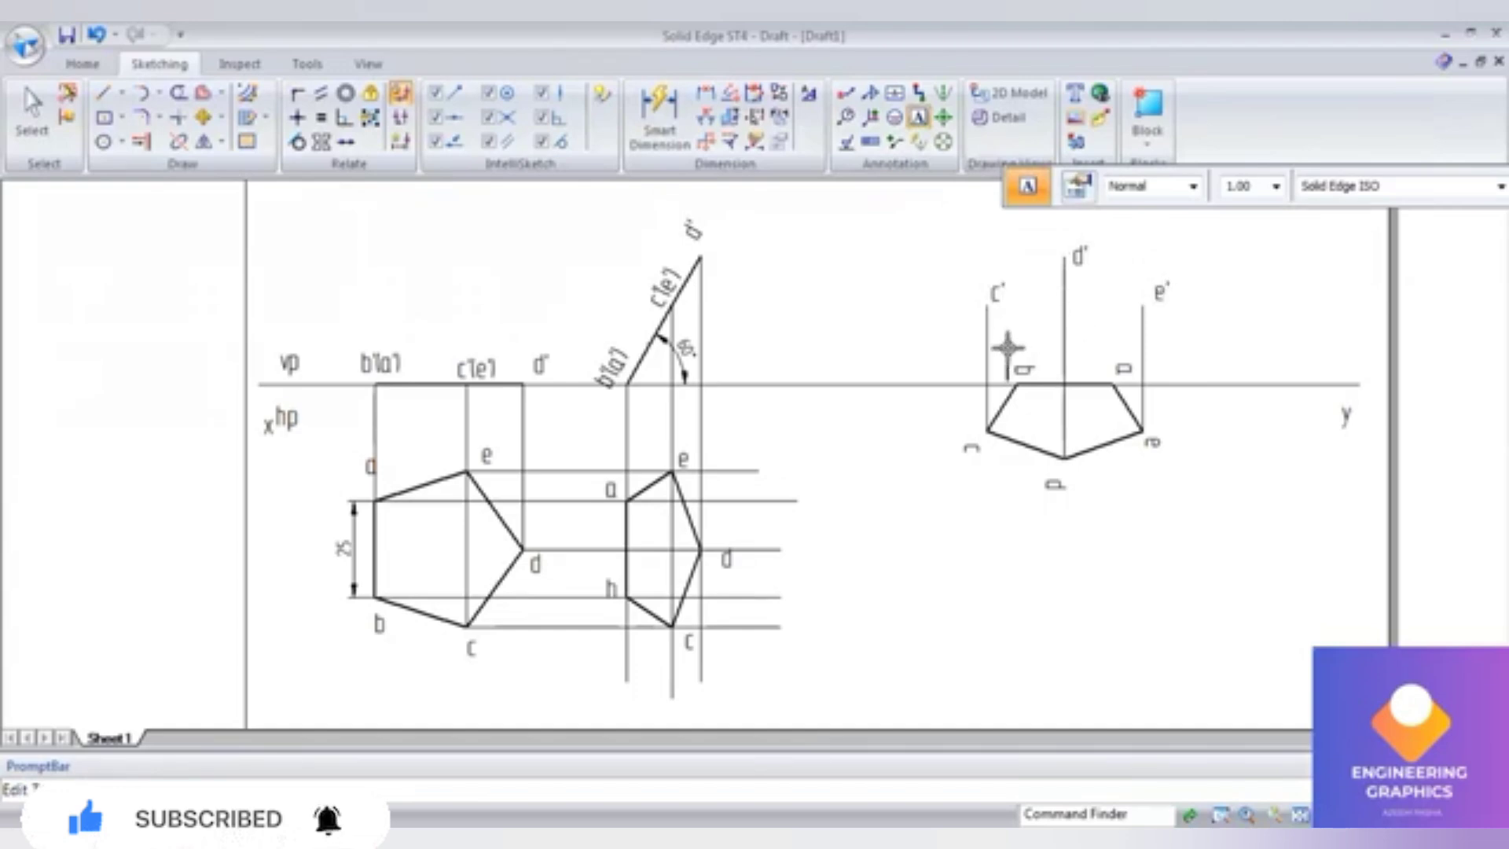
pyautogui.click(1007, 348)
pyautogui.write("b'")
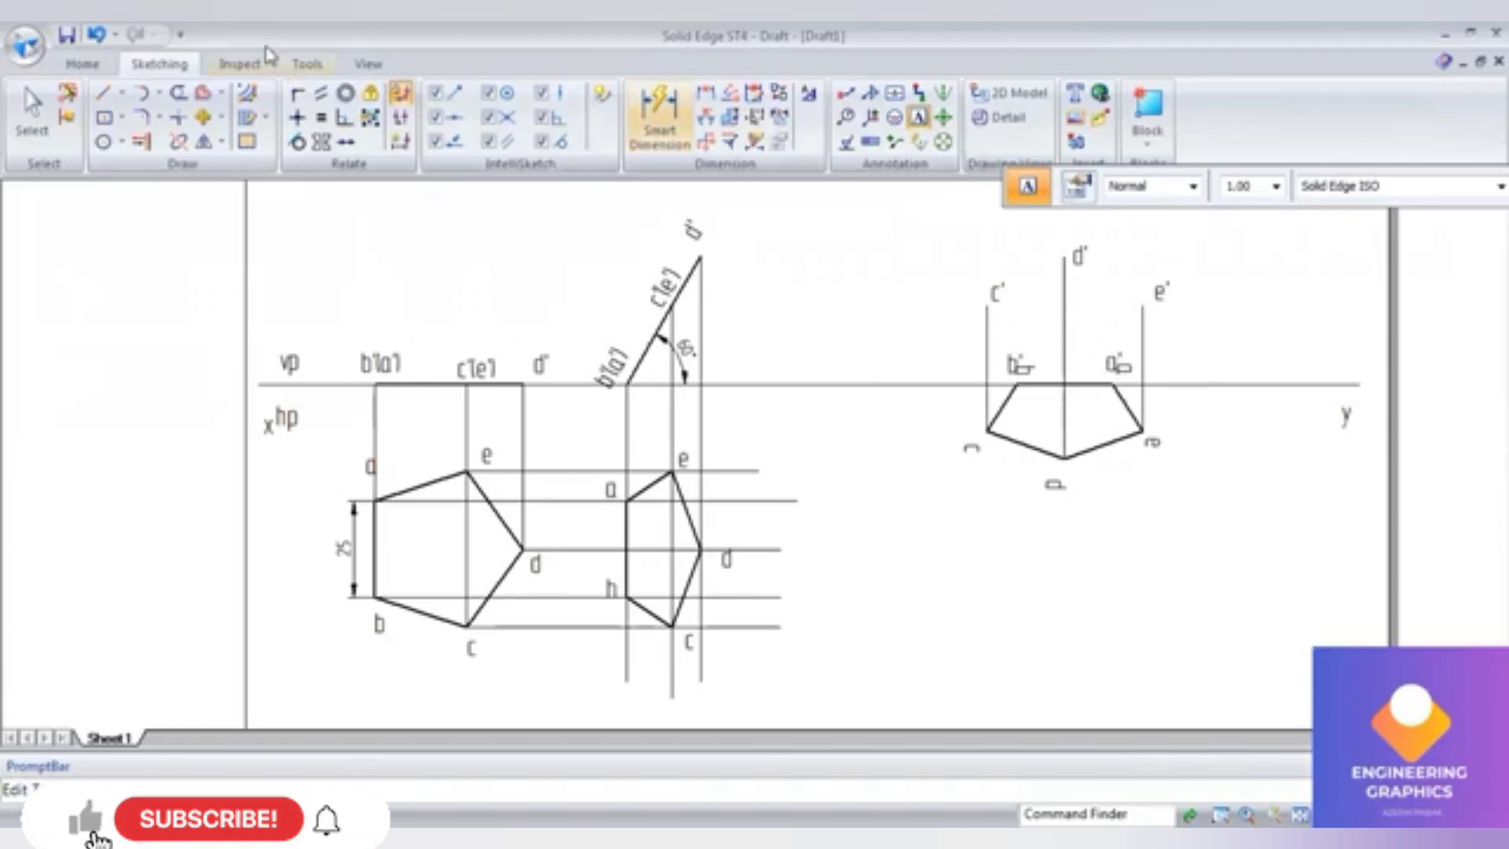
# Step: Draw the third-stage front view as a closed 0.50 mm thick pentagon through c', b', a', e' and d'
pyautogui.click(105, 93)
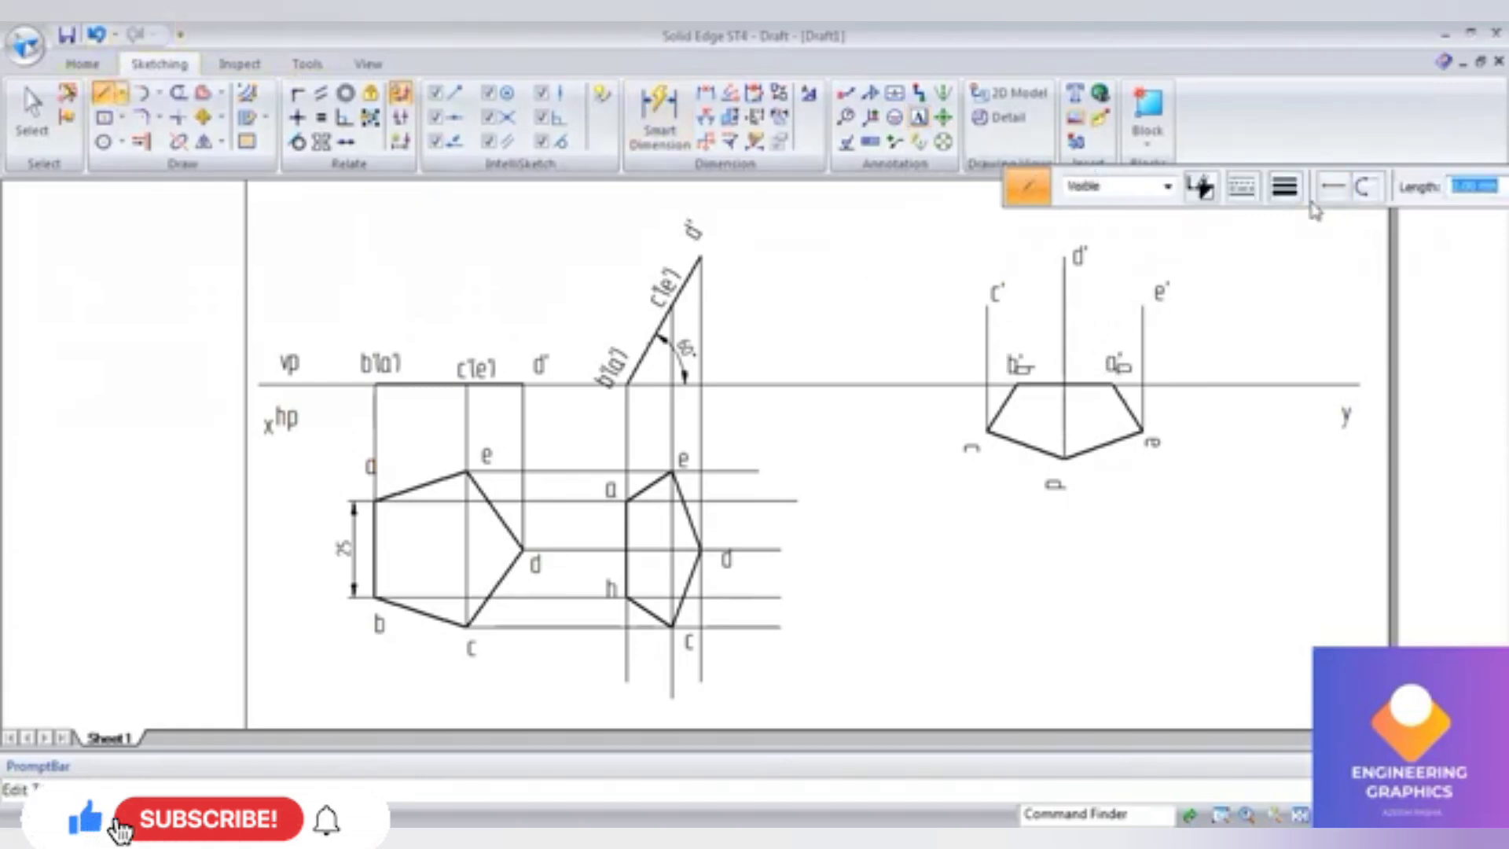
pyautogui.click(1285, 186)
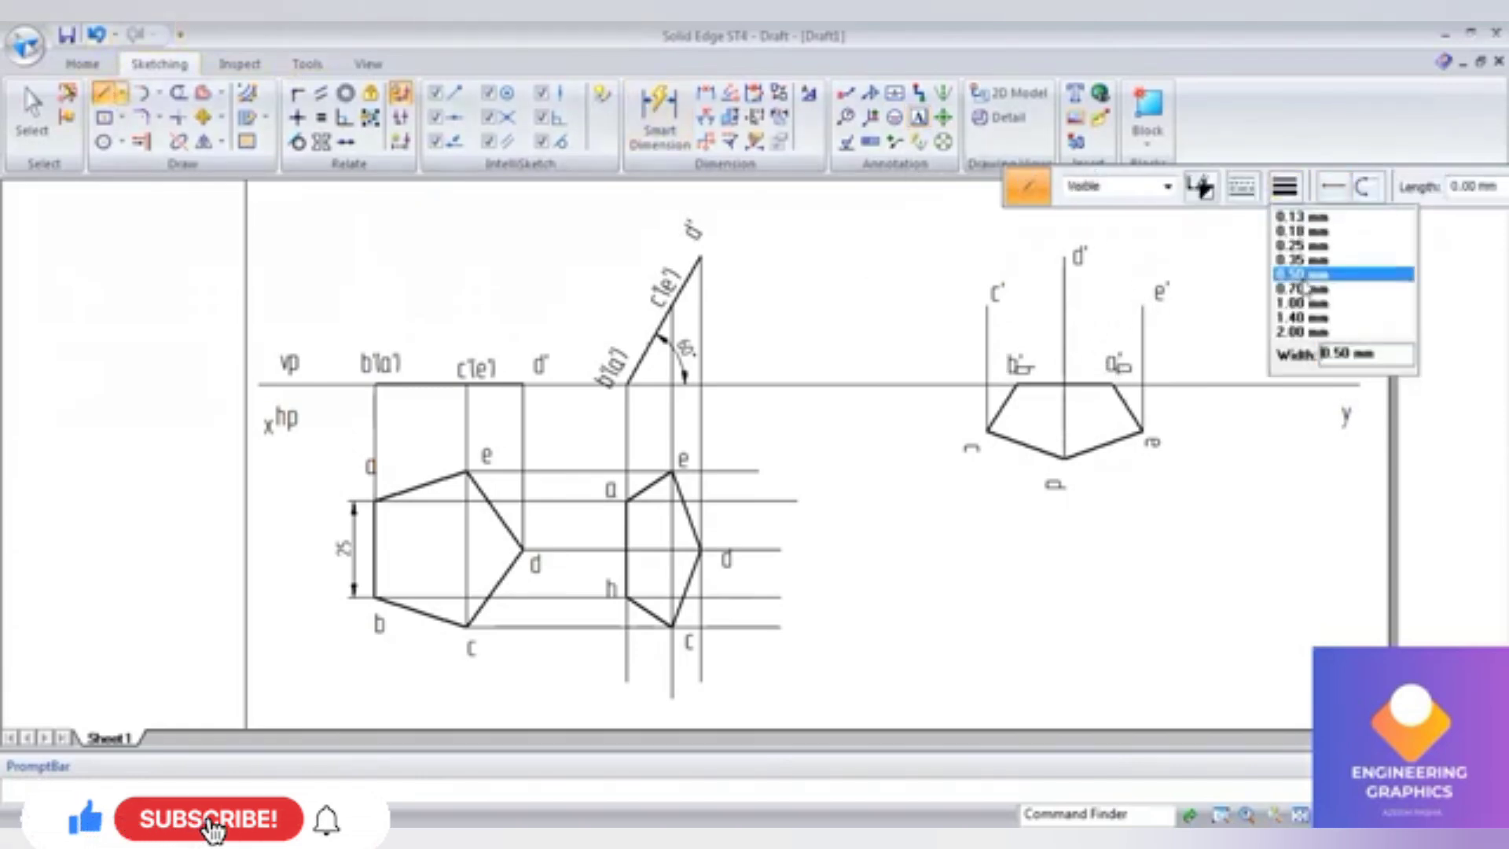
pyautogui.click(1302, 277)
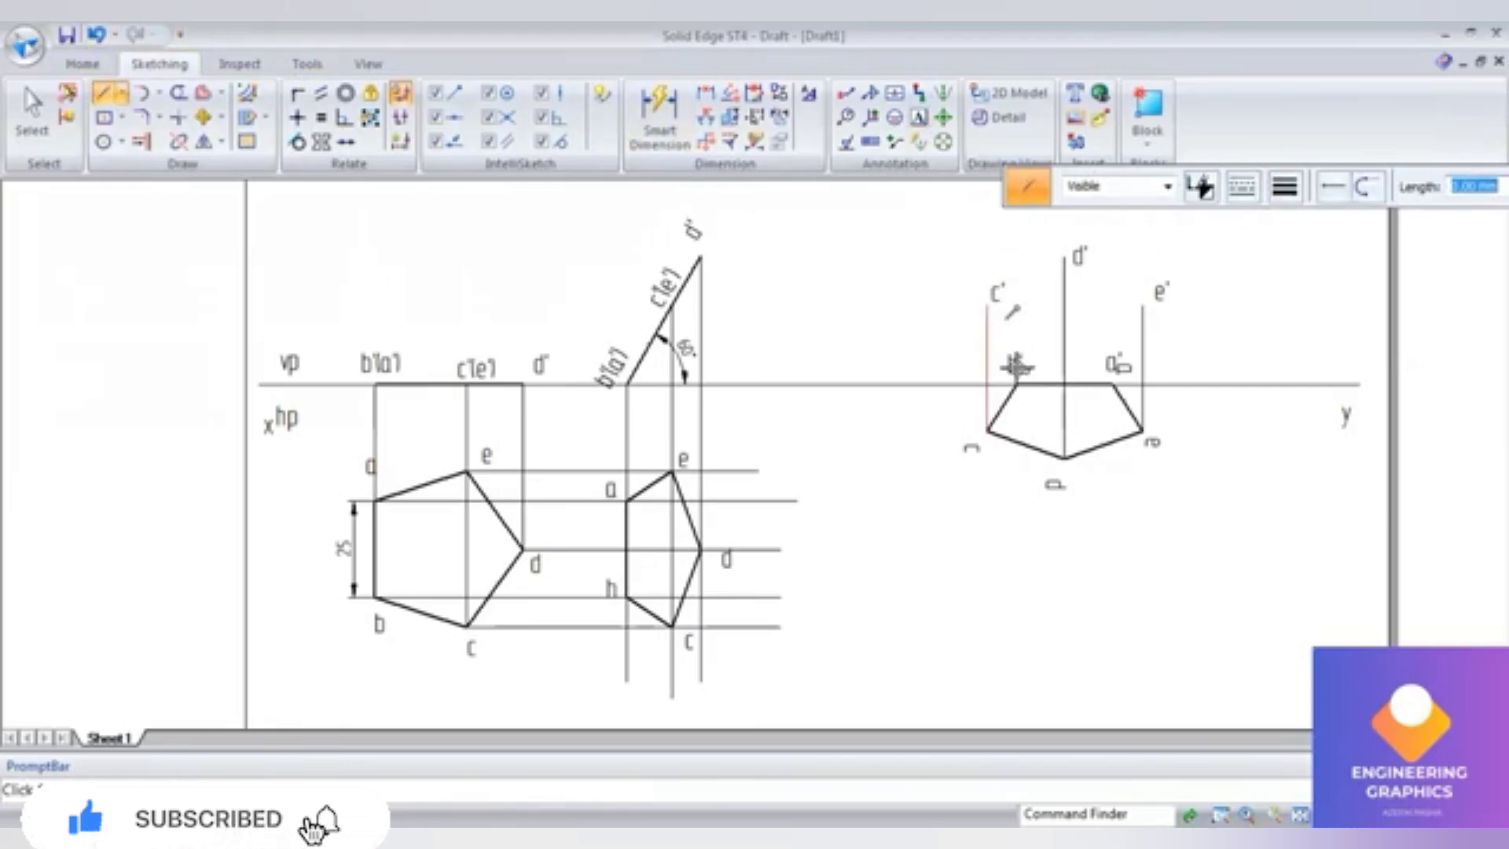
pyautogui.click(986, 306)
pyautogui.click(1015, 383)
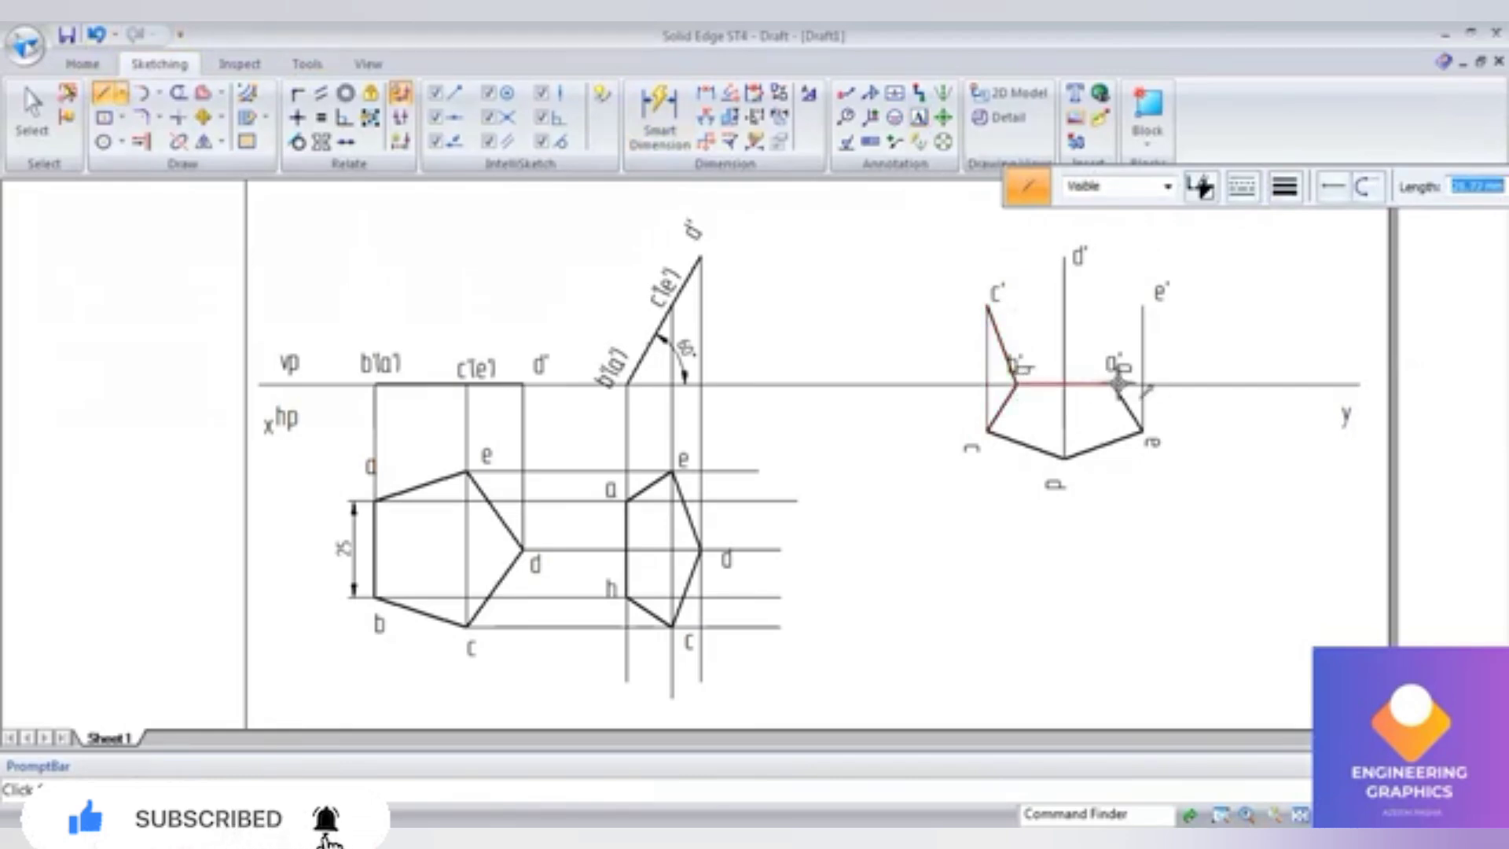
pyautogui.click(1119, 384)
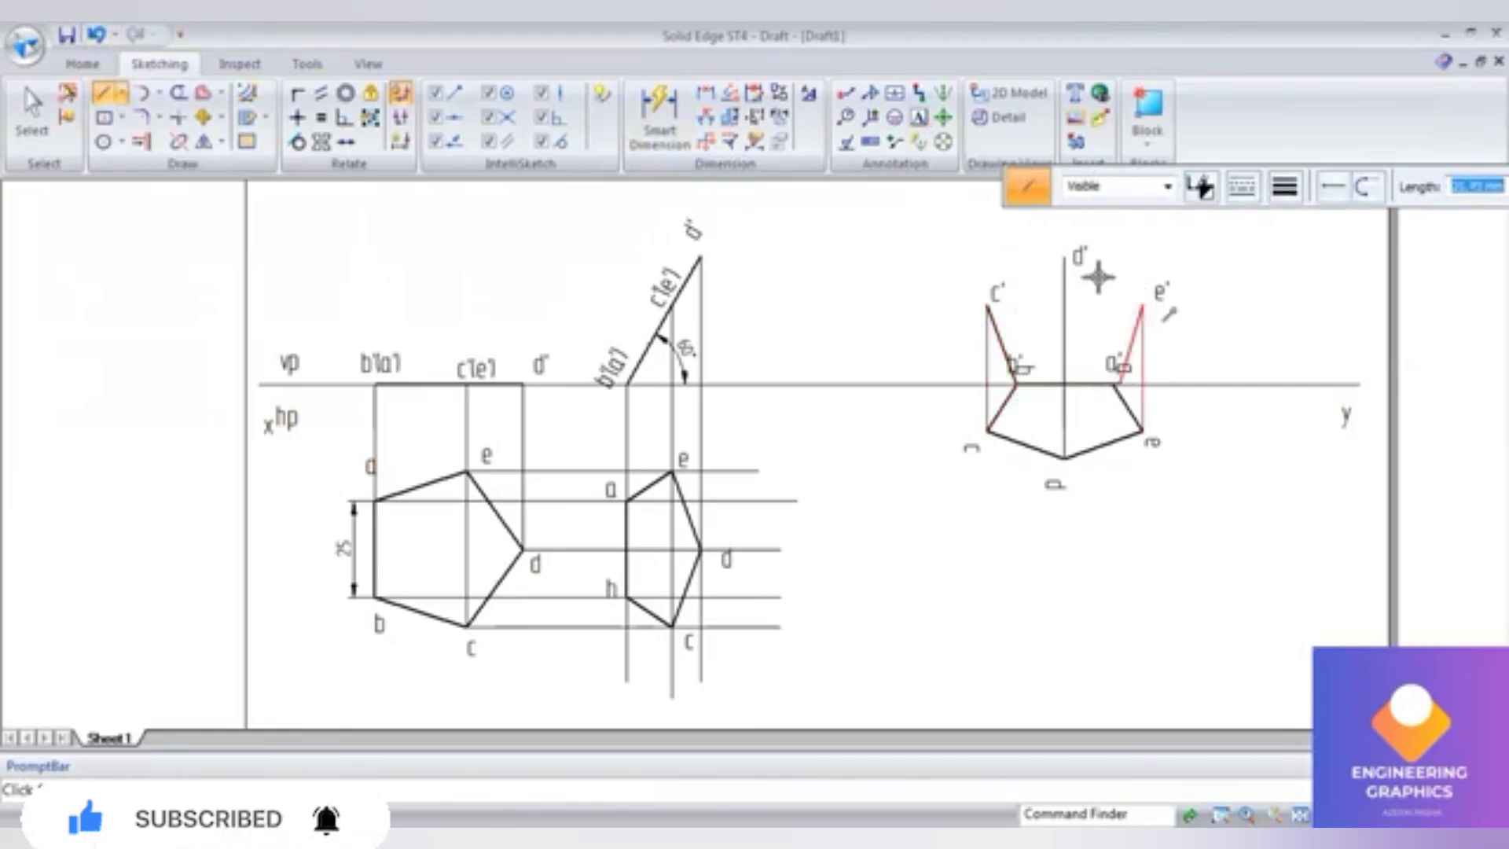
pyautogui.click(1142, 306)
pyautogui.click(1065, 256)
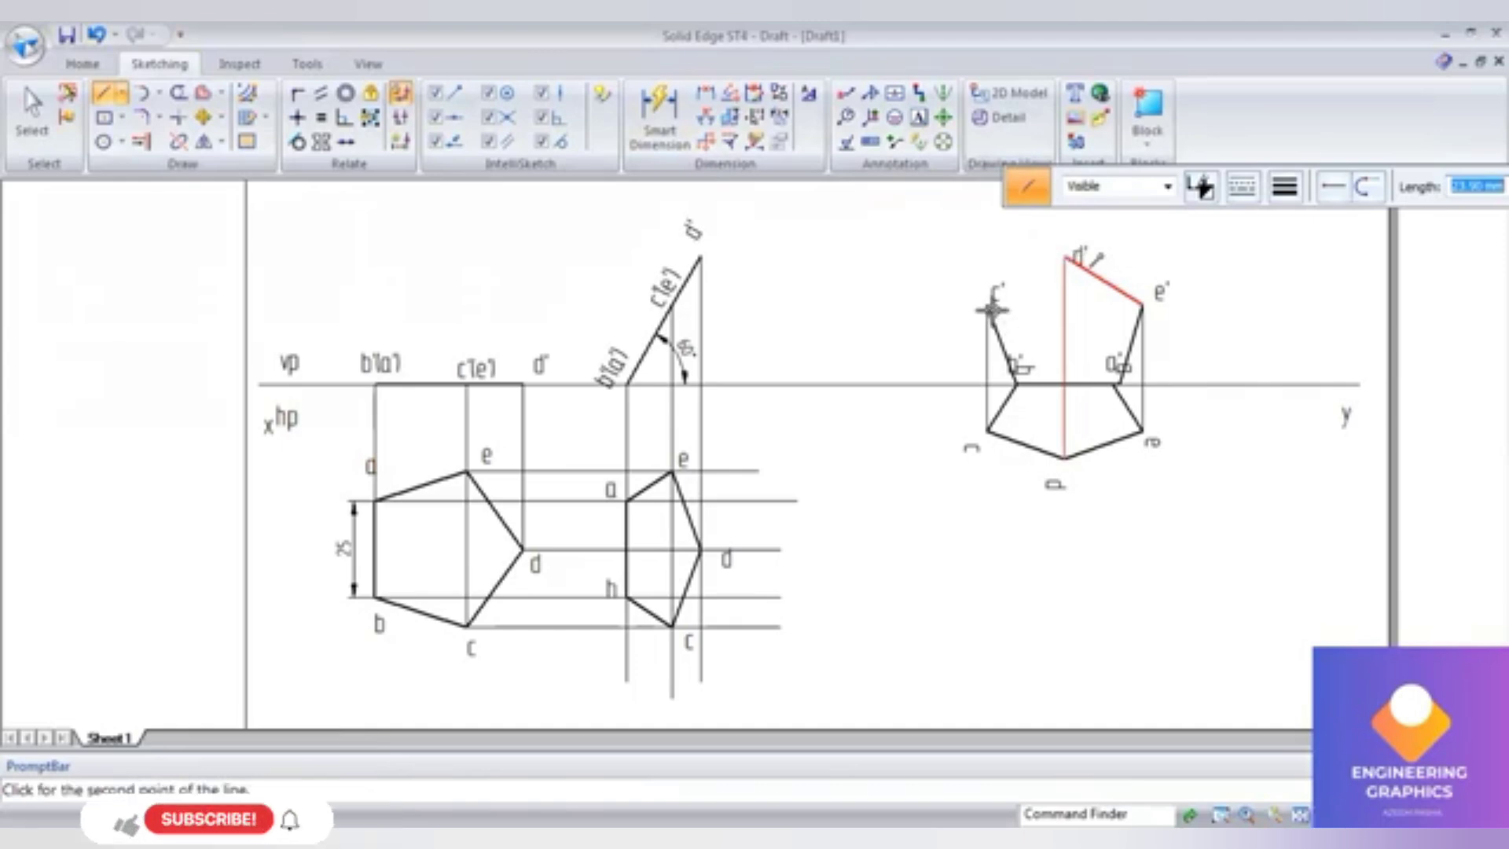
pyautogui.click(988, 307)
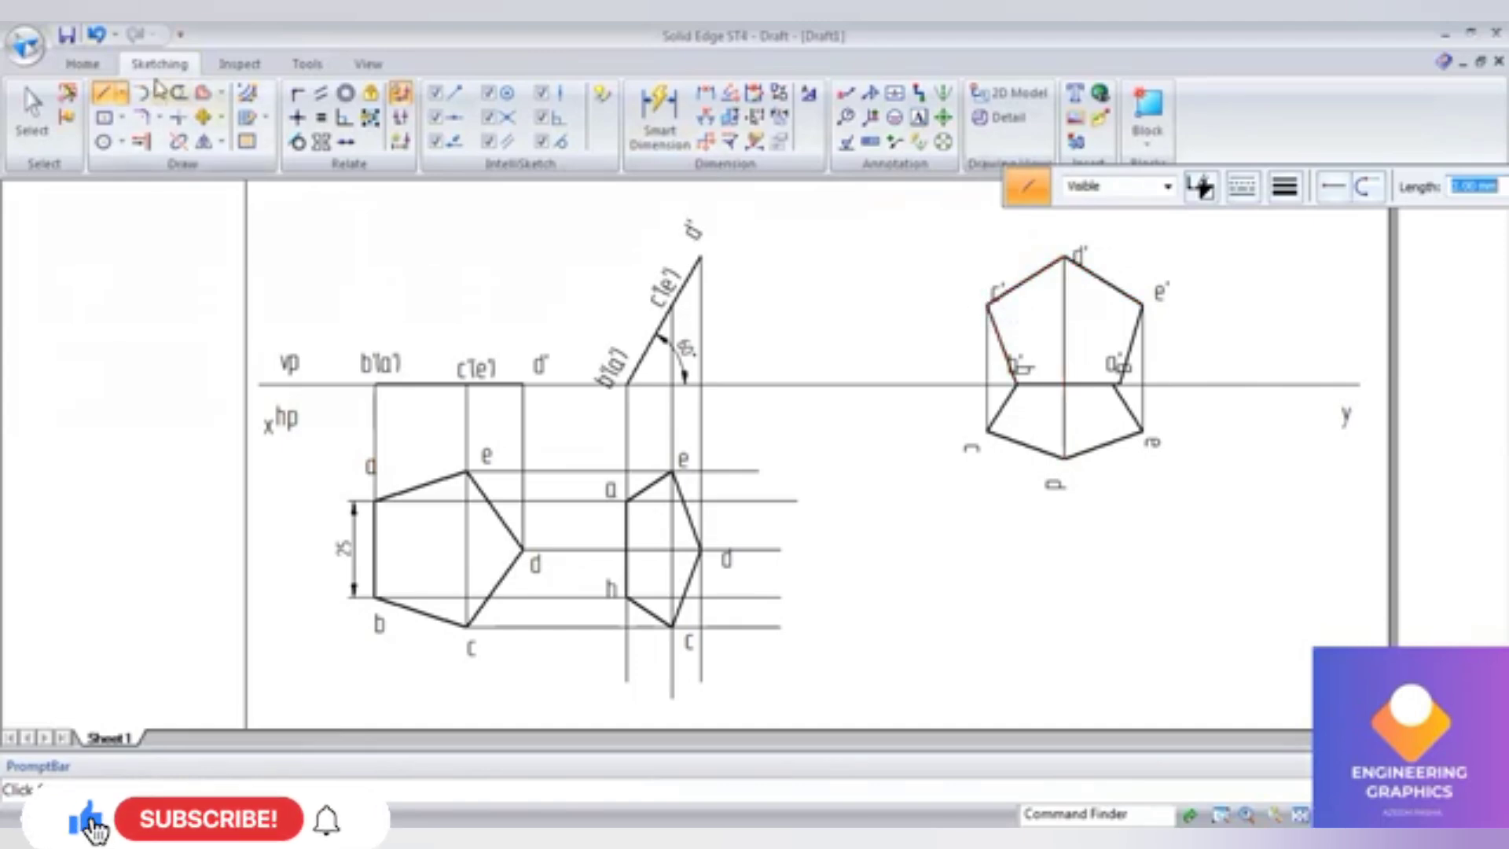
# Step: Trim the overhanging ends of the horizontal and vertical projectors beyond and below the foreshortened second-stage top view
pyautogui.click(180, 93)
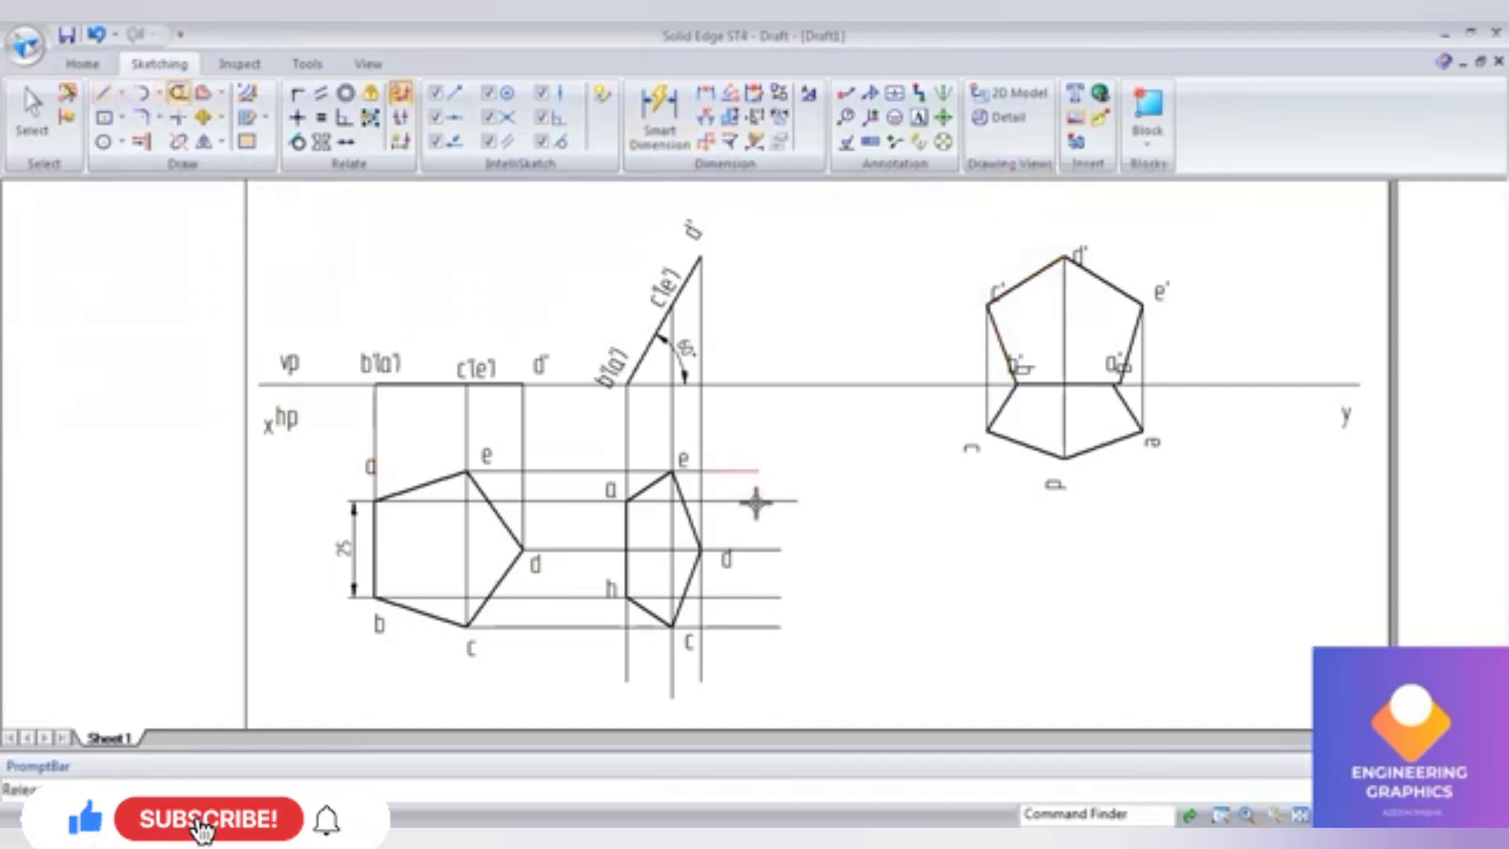
pyautogui.click(762, 548)
pyautogui.click(759, 597)
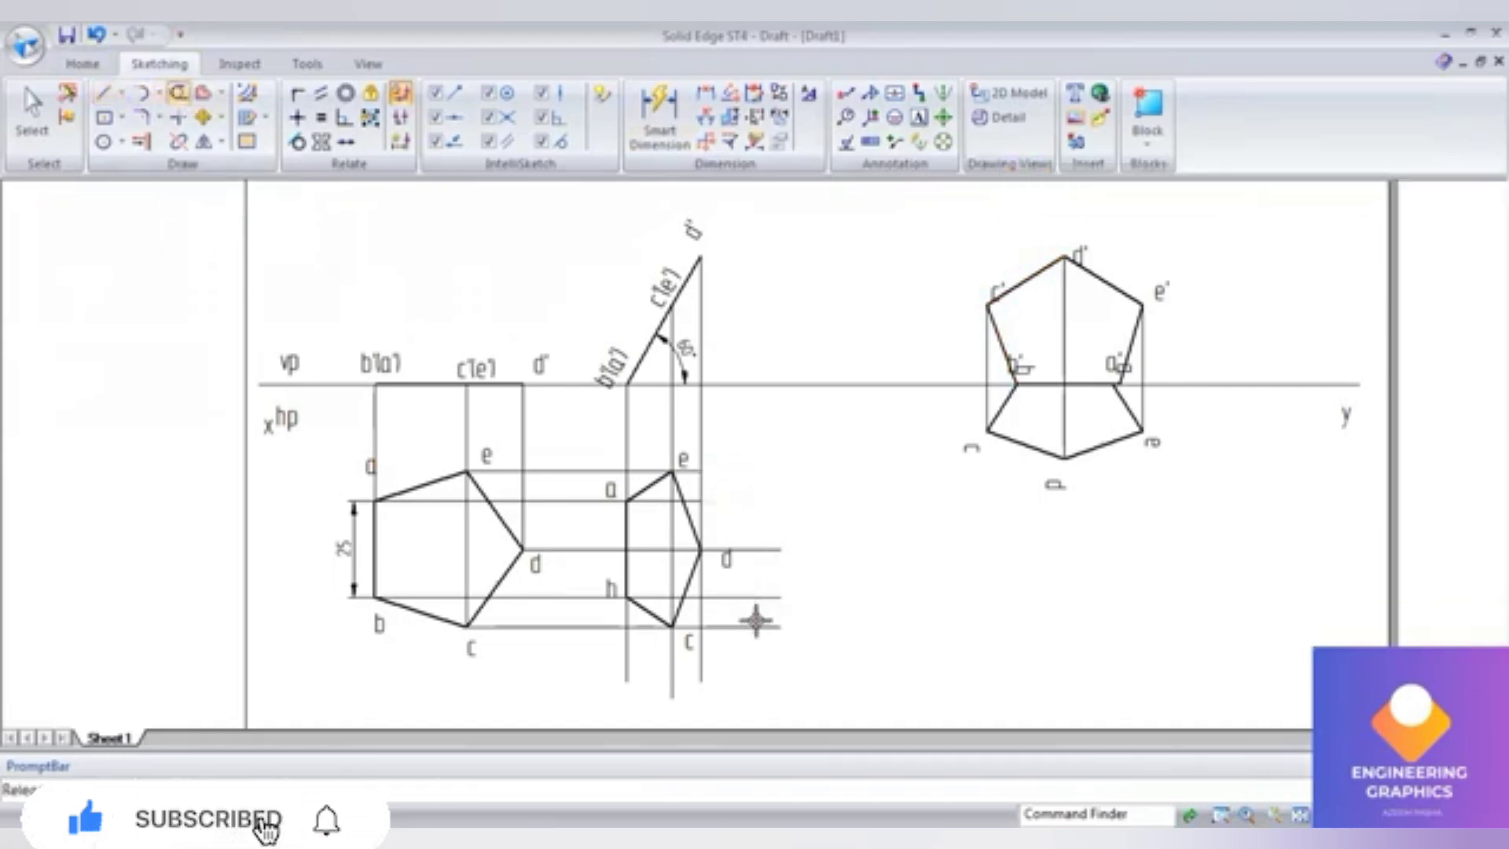
pyautogui.click(743, 626)
pyautogui.click(700, 660)
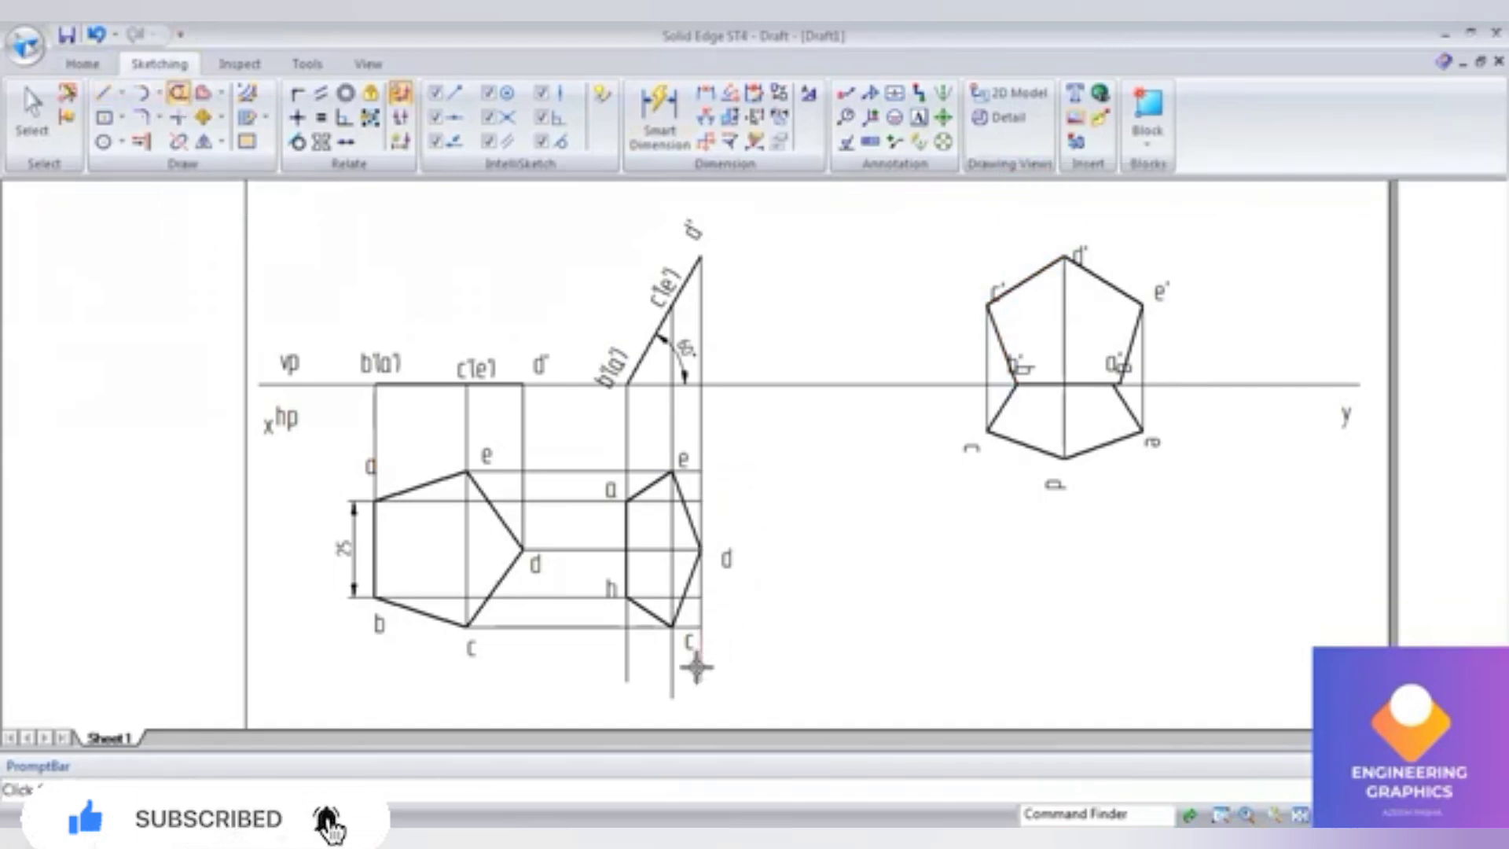
pyautogui.click(672, 674)
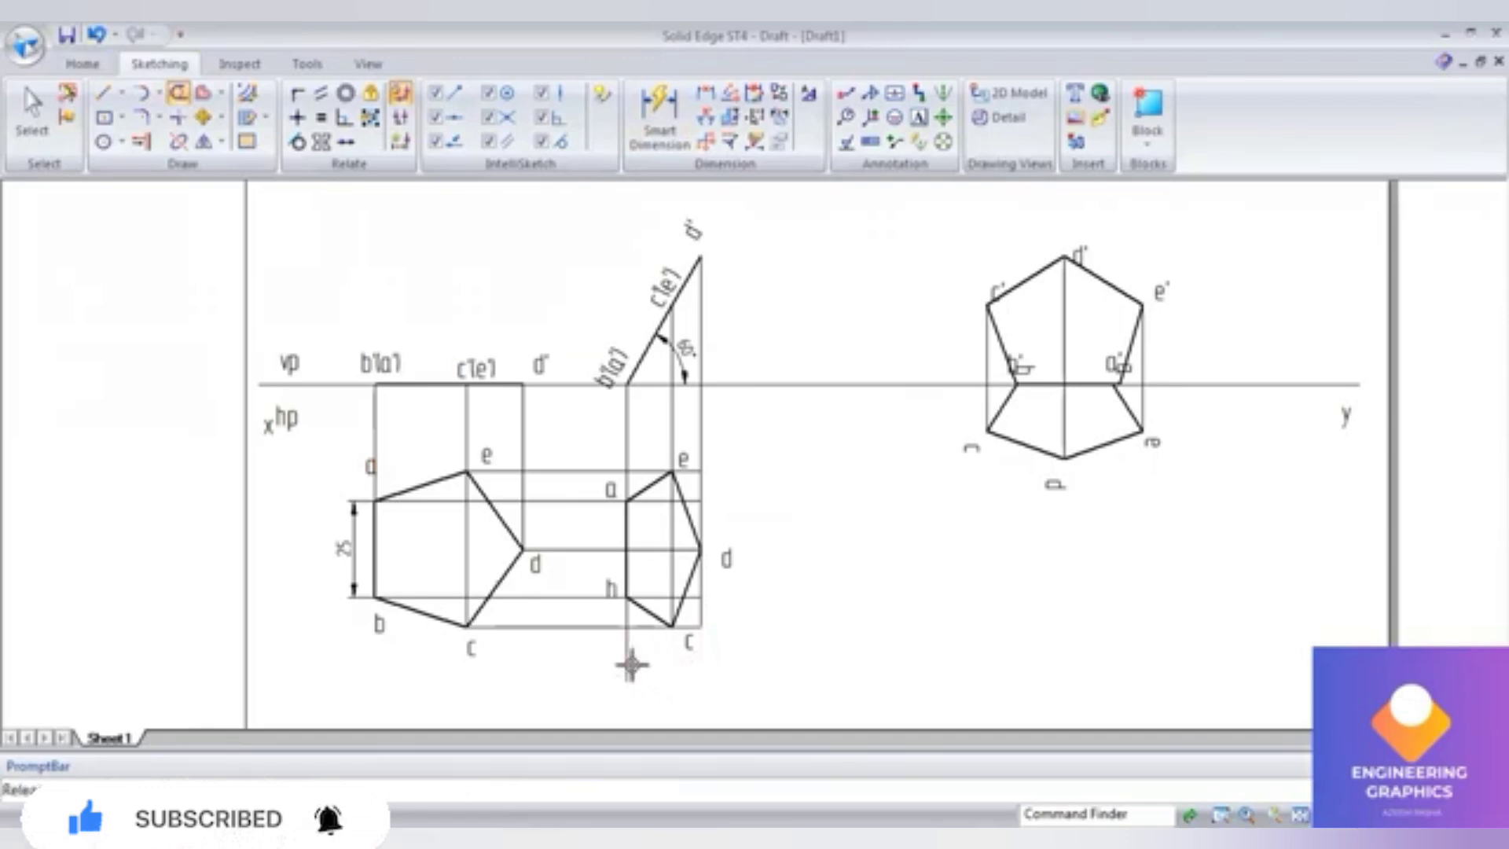
pyautogui.click(628, 665)
pyautogui.click(1300, 815)
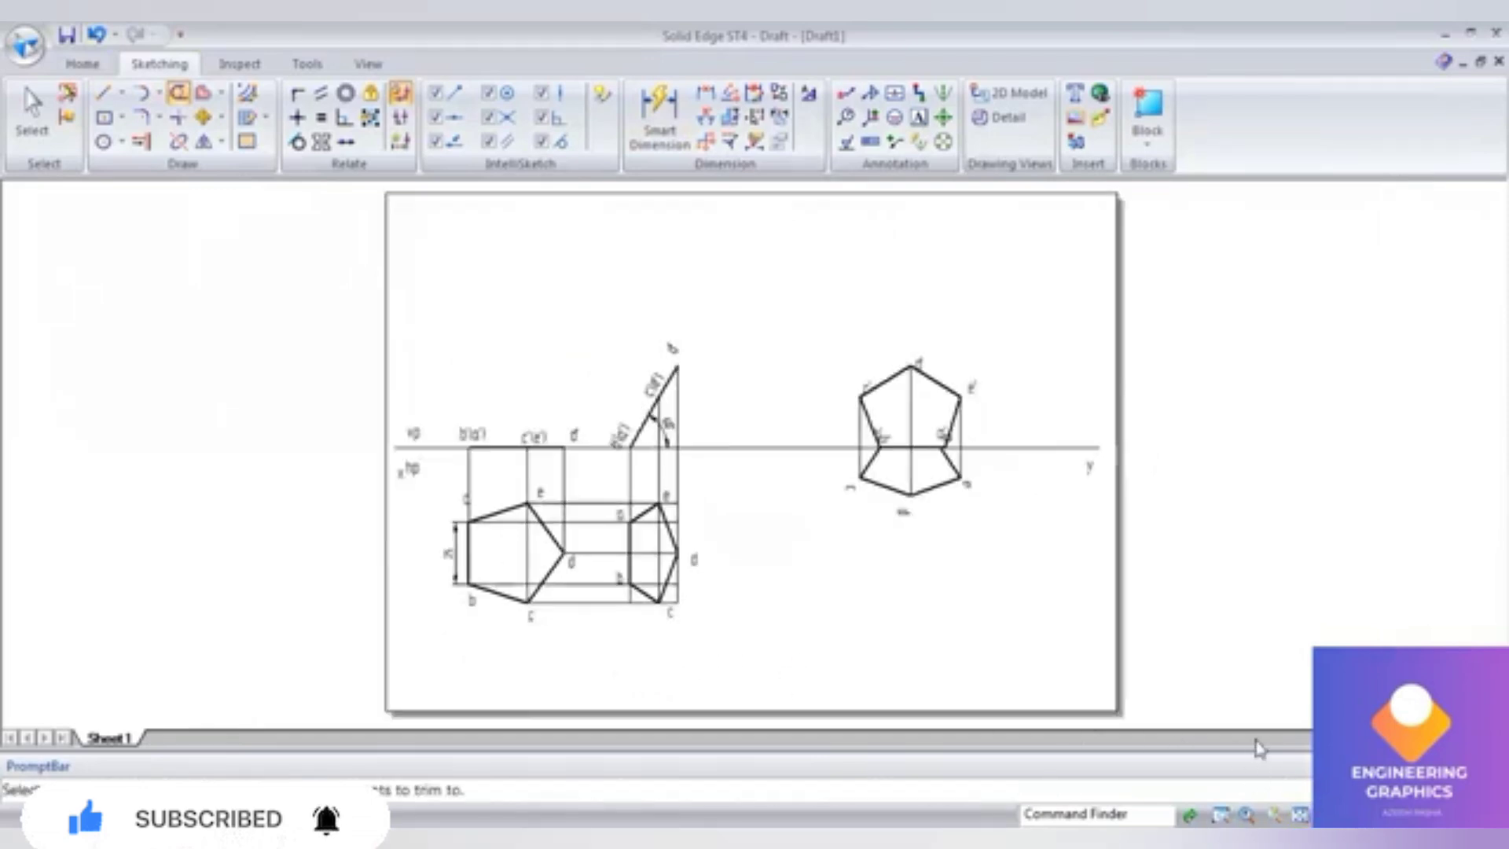
pyautogui.scroll(2, 901, 660)
pyautogui.scroll(-1, 902, 660)
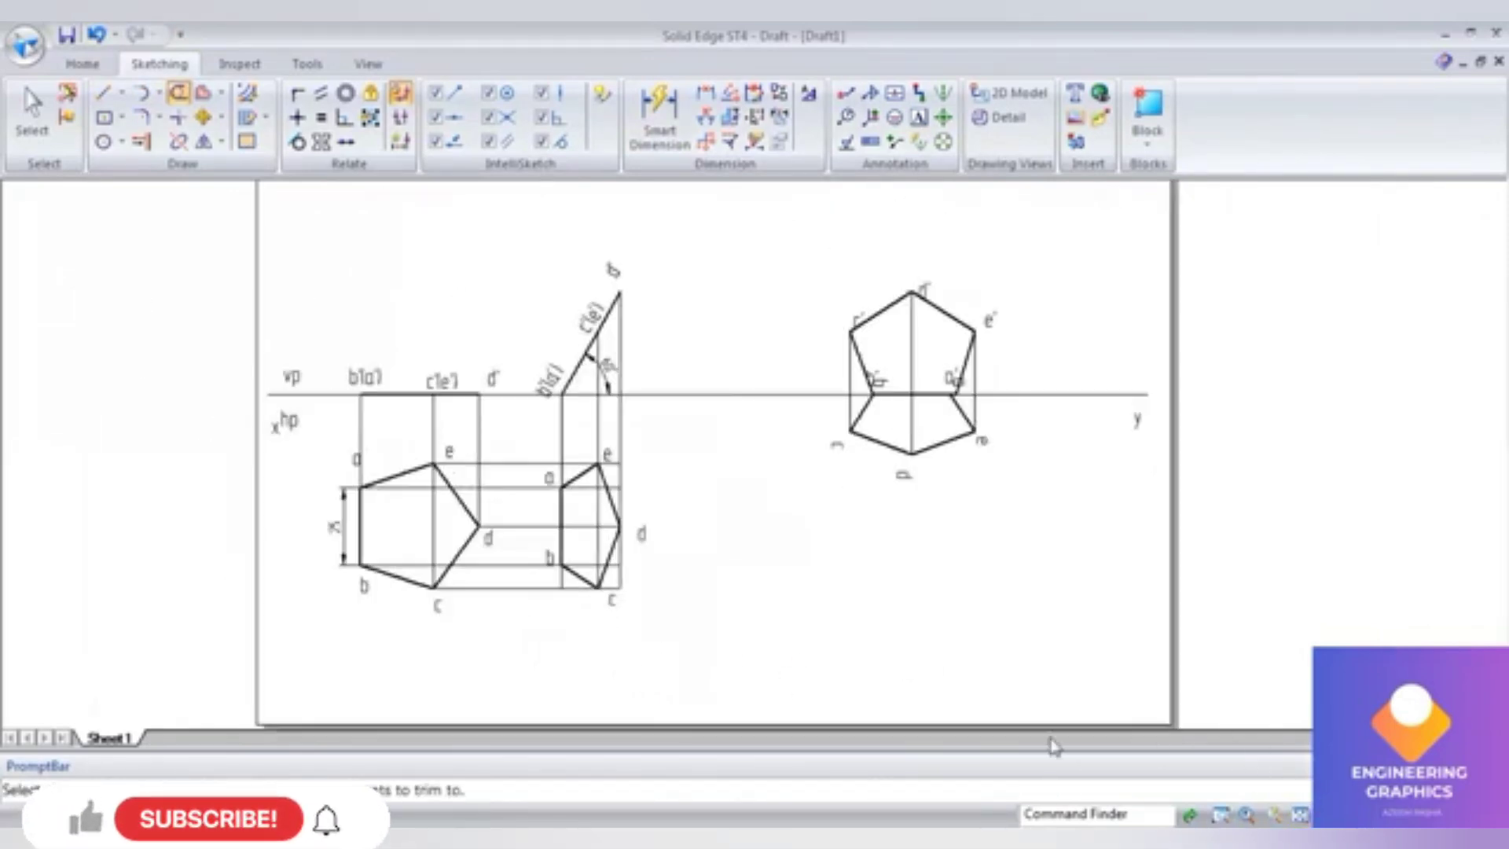